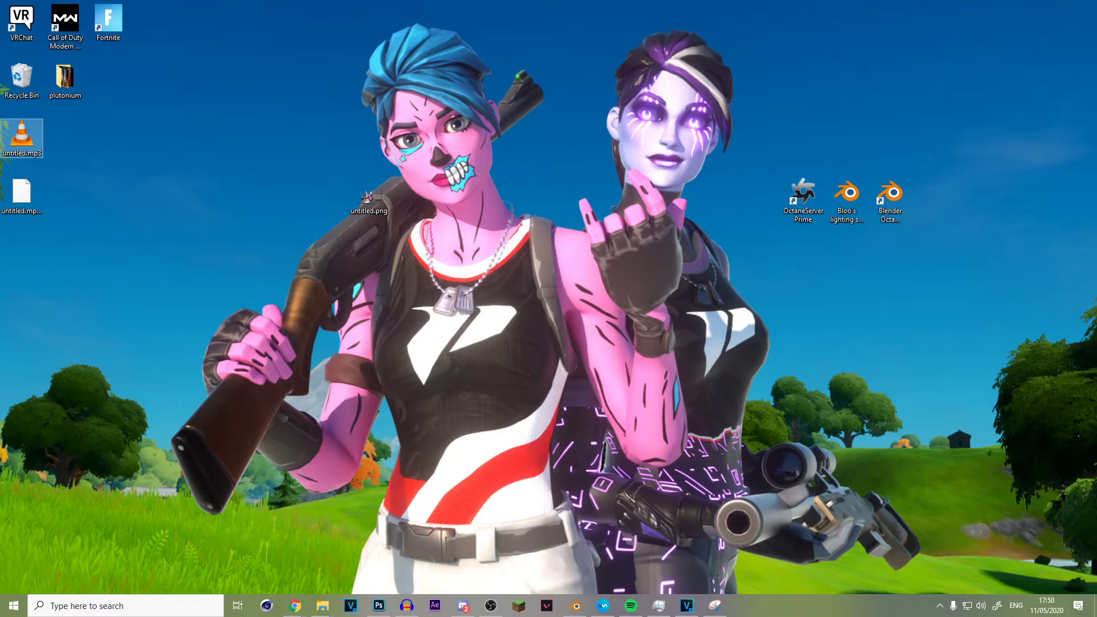
click(790, 264)
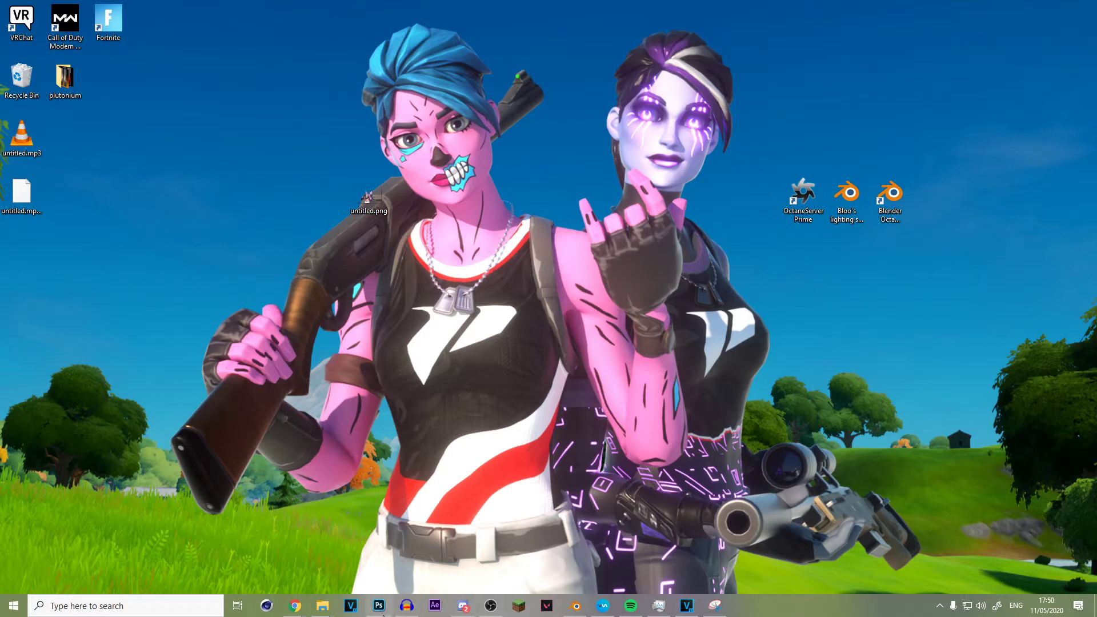
mouse_move(382, 612)
drag(908, 229, 783, 176)
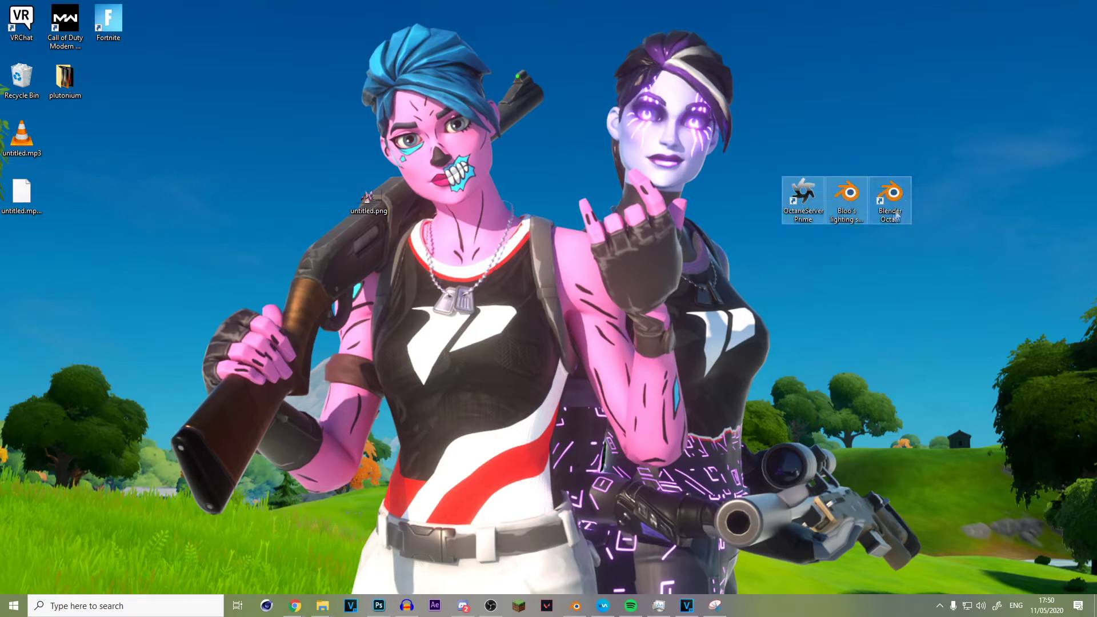
click(843, 333)
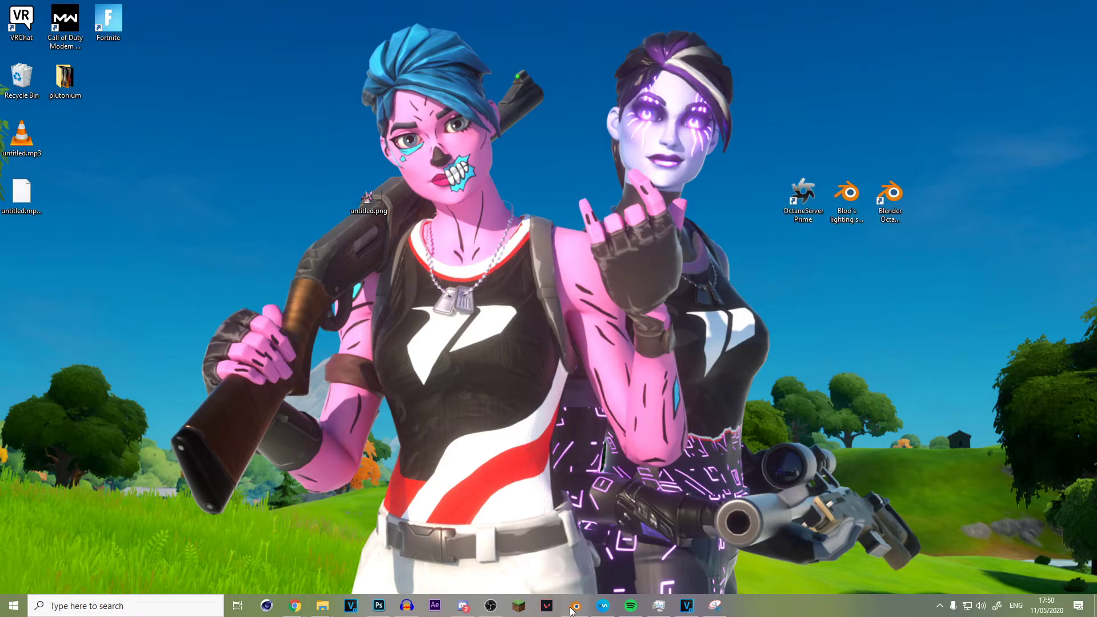
Switch to Blender and delete the bolt-action sniper rifle's armature and mesh from the scene.
click(715, 605)
scroll(527, 254, down, 5)
scroll(520, 268, up, 8)
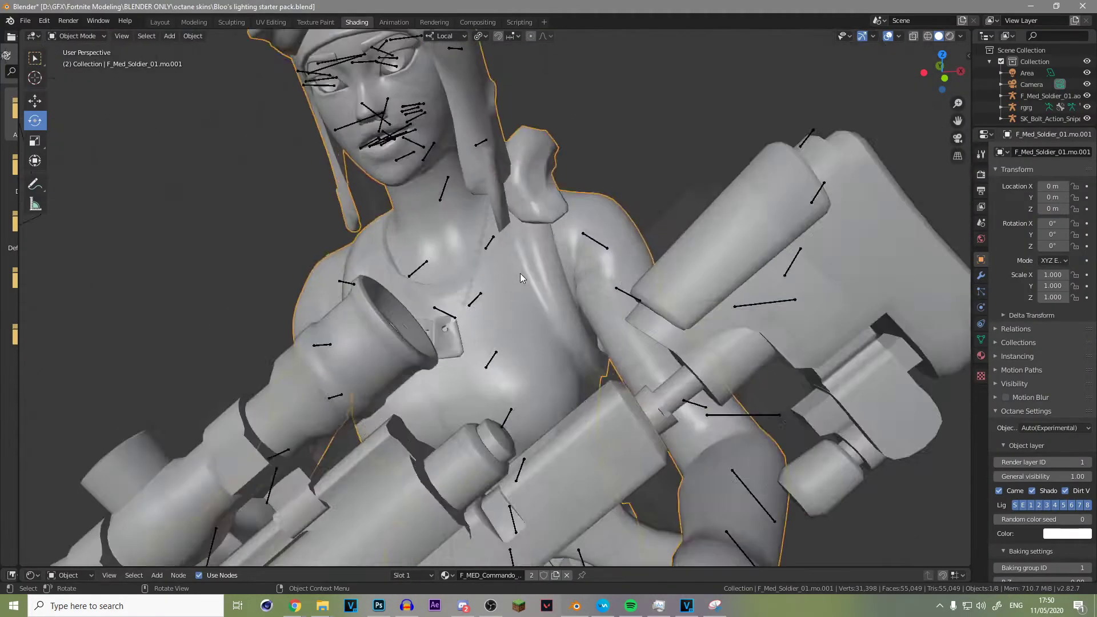
scroll(519, 273, down, 3)
mouse_move(944, 73)
mouse_down()
mouse_move(879, 78)
mouse_move(941, 73)
mouse_move(922, 76)
mouse_up()
scroll(891, 152, down, 6)
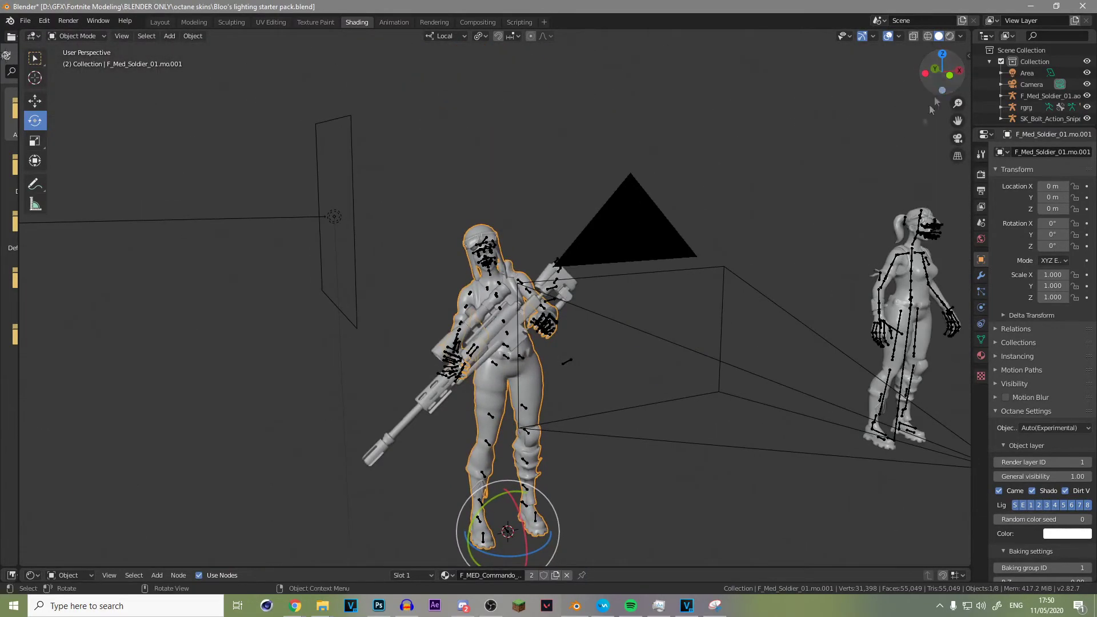
scroll(1017, 114, down, 1)
right_click(1020, 115)
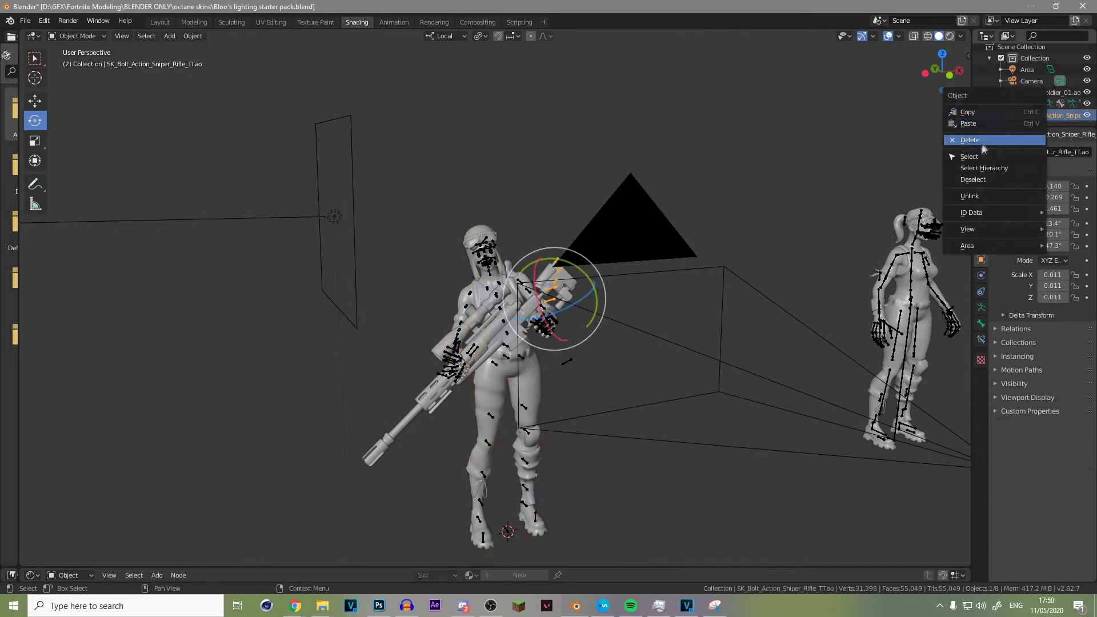
click(983, 147)
scroll(1028, 97, up, 2)
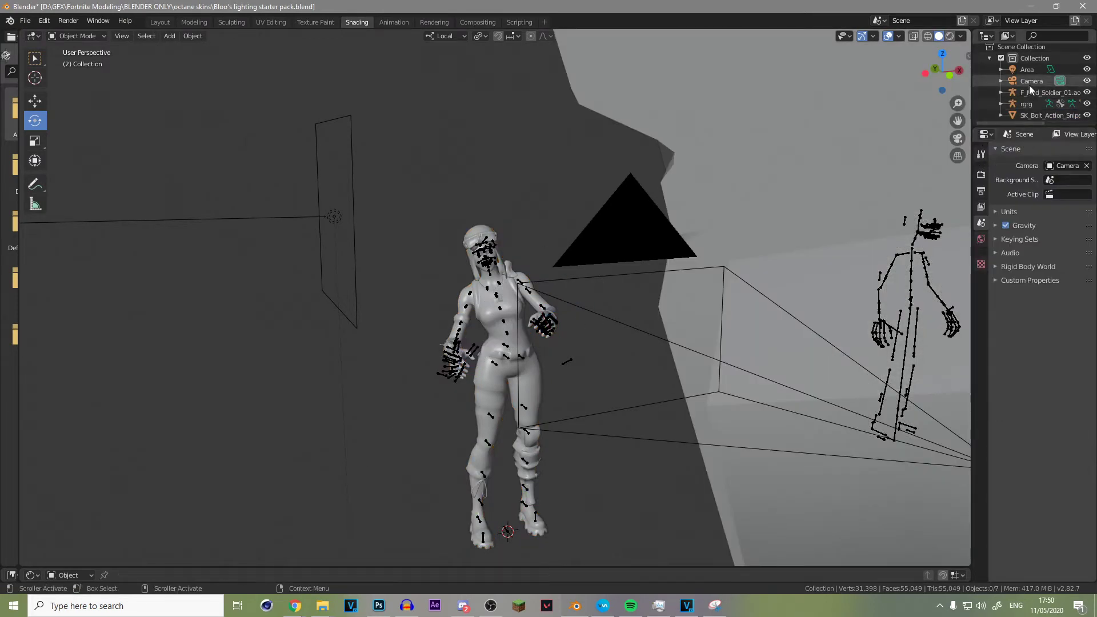
right_click(1028, 112)
click(1028, 112)
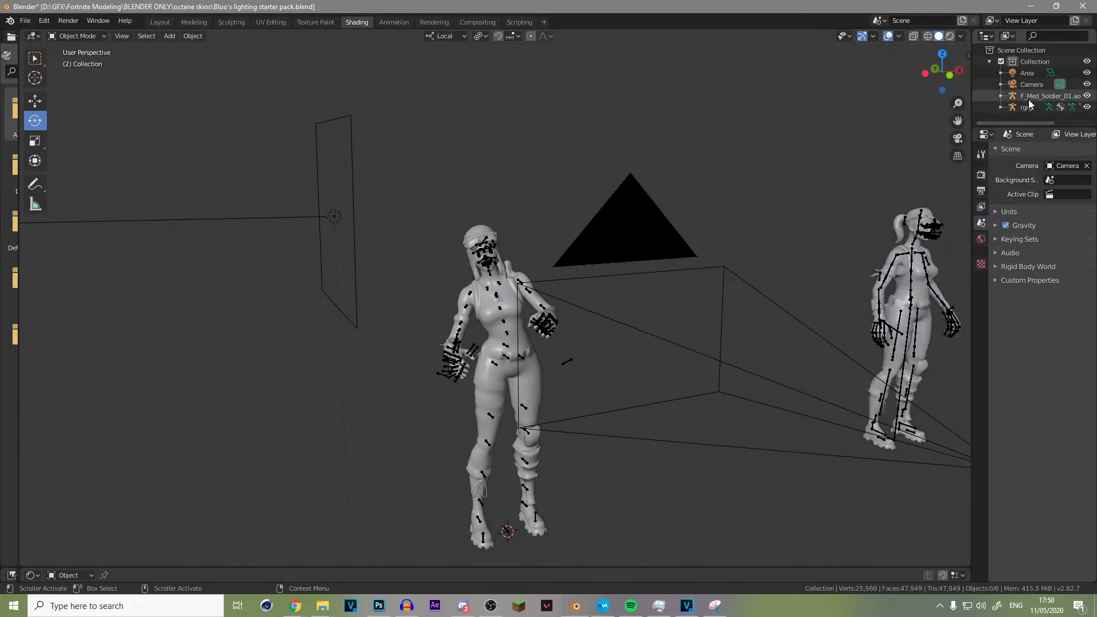
Delete the F_Med_Soldier_01 character's armature and mesh from the scene.
right_click(1030, 97)
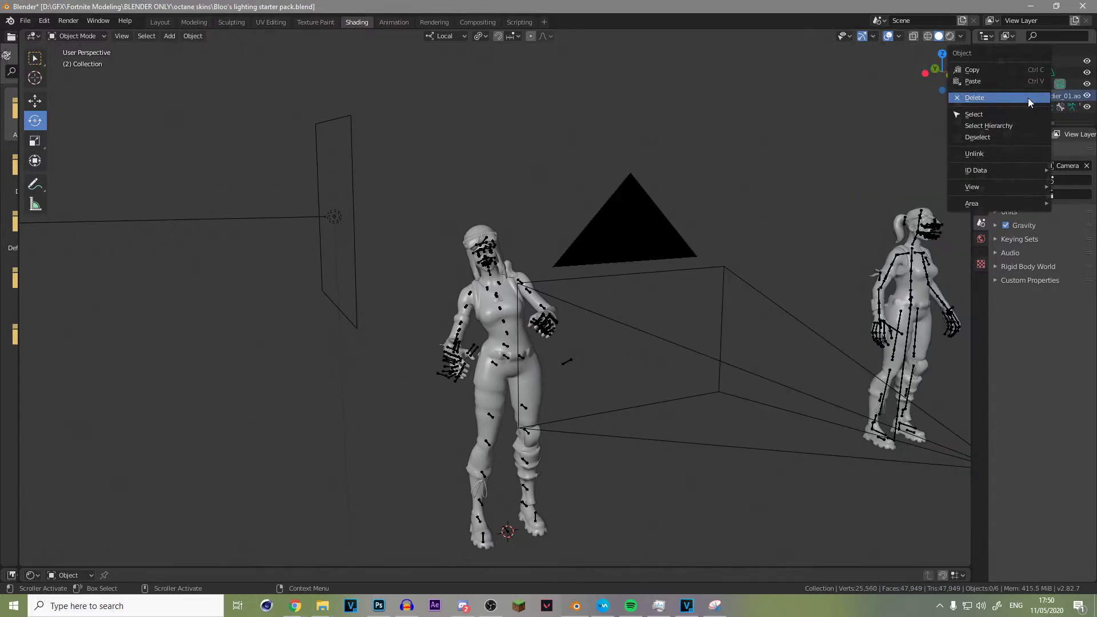
click(1027, 97)
click(1036, 97)
key(Delete)
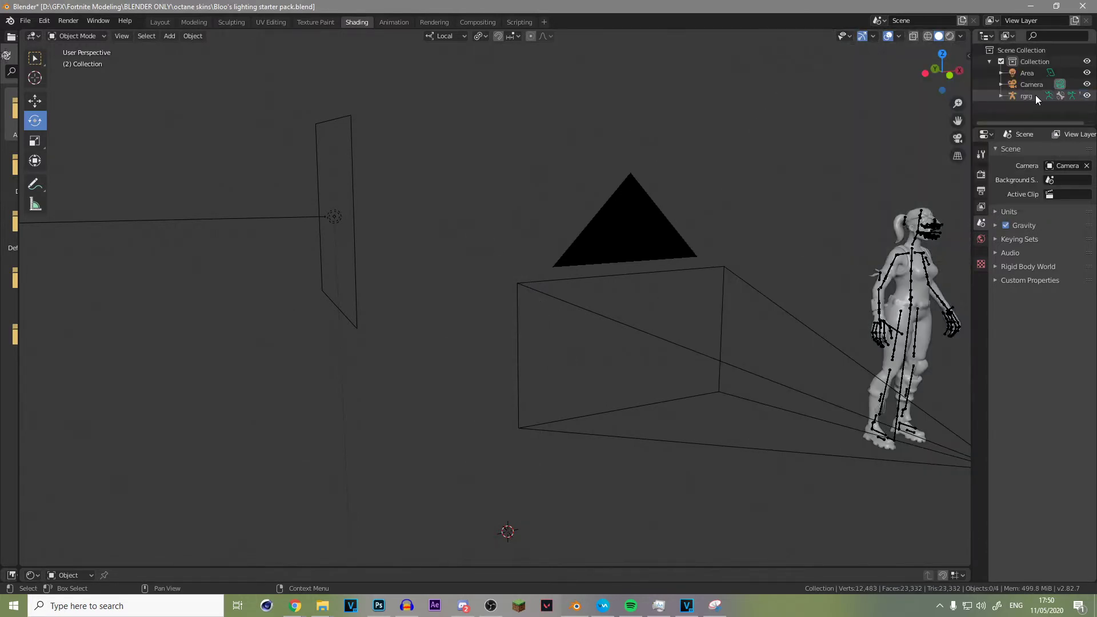
Move the rgrg armature along the X axis to a location of about 0.710 m, in front of the camera.
click(1027, 94)
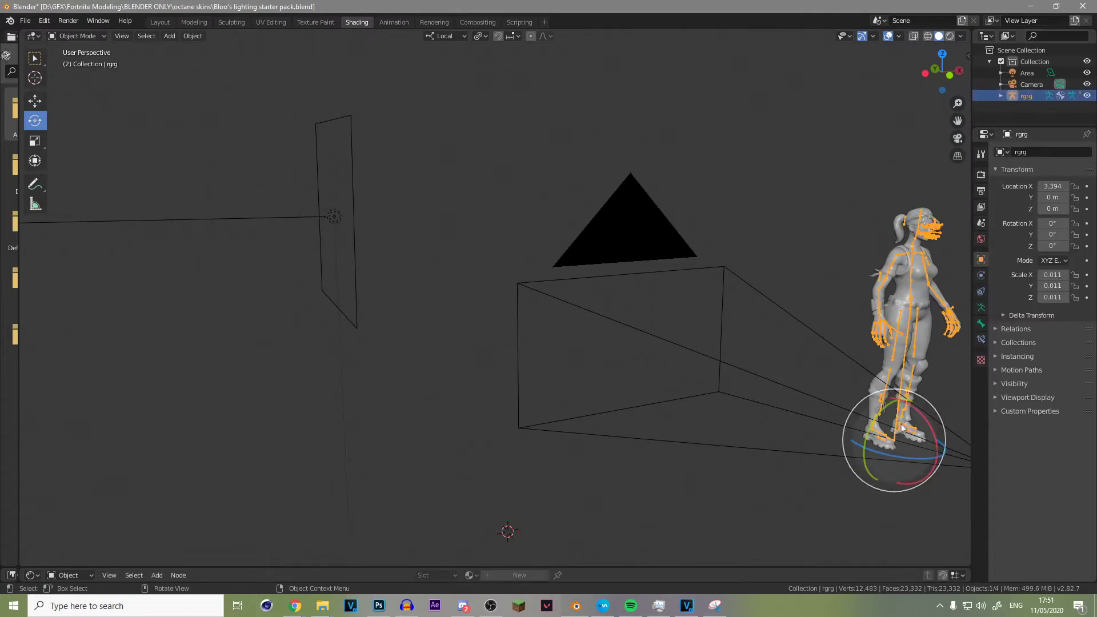
key(shift+space)
key(g)
drag(927, 437, 641, 505)
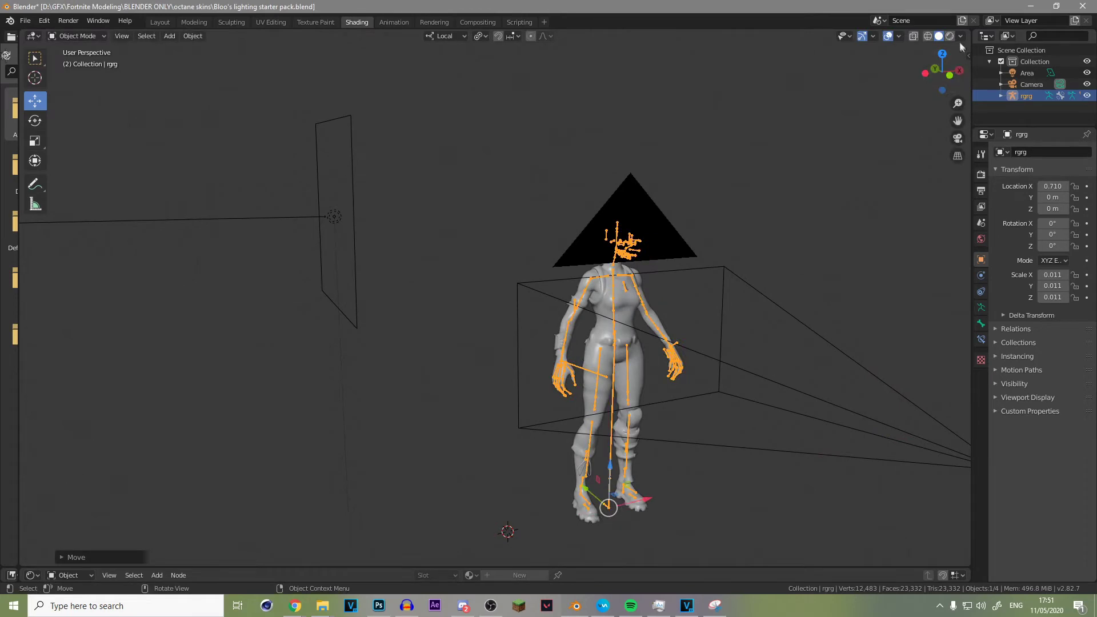
Switch the 3D viewport to rendered shading and inspect the character's textures up close.
key(shift+z)
scroll(959, 132, up, 3)
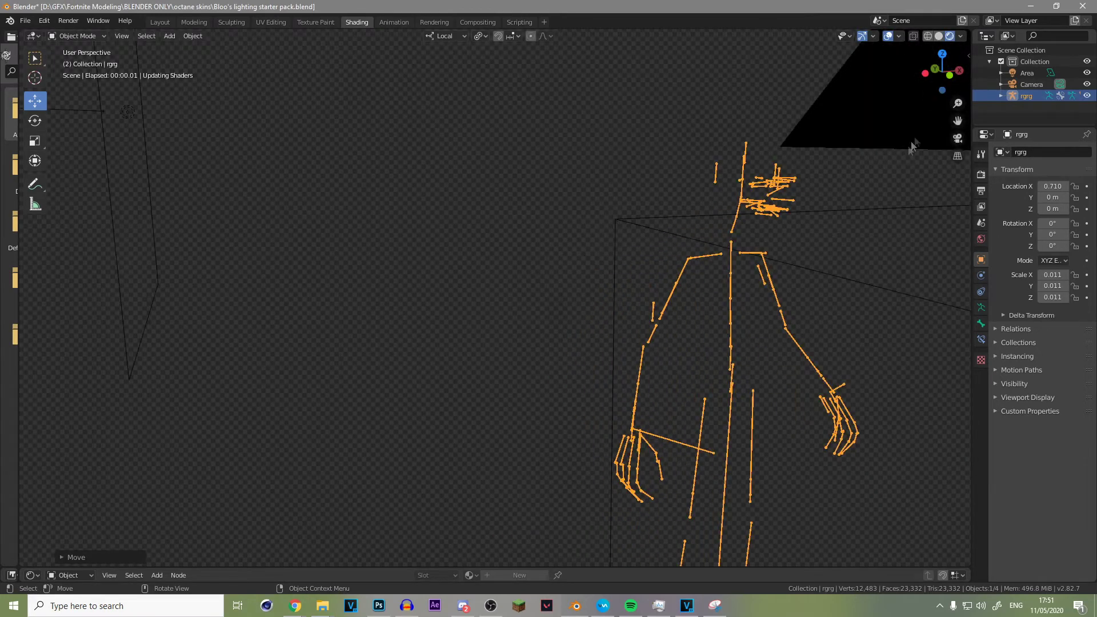
click(897, 111)
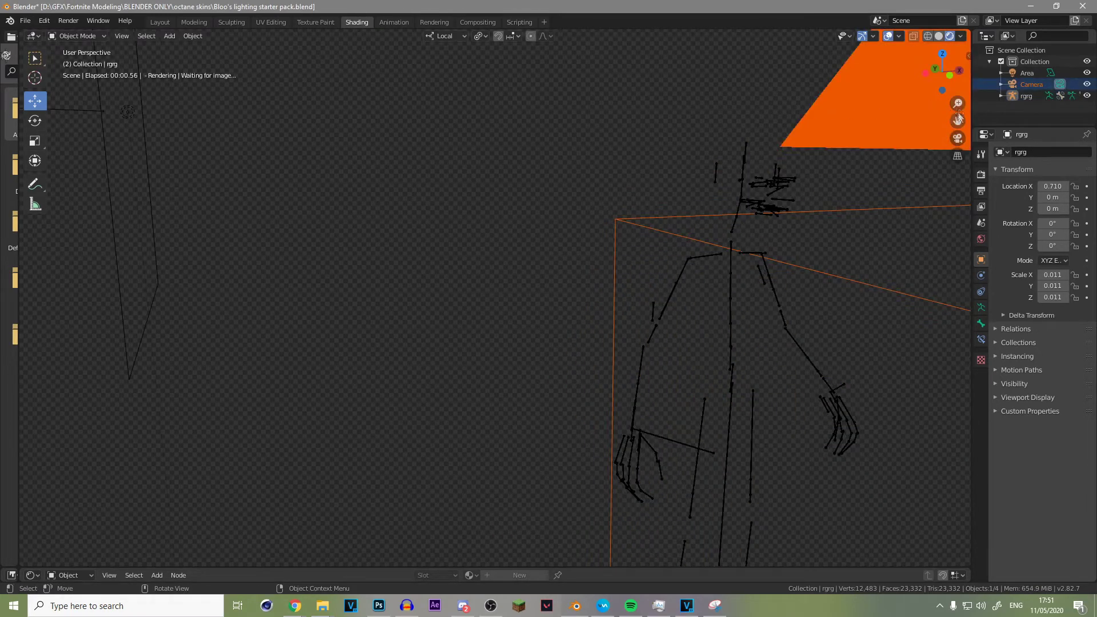
scroll(535, 424, down, 3)
scroll(536, 425, up, 2)
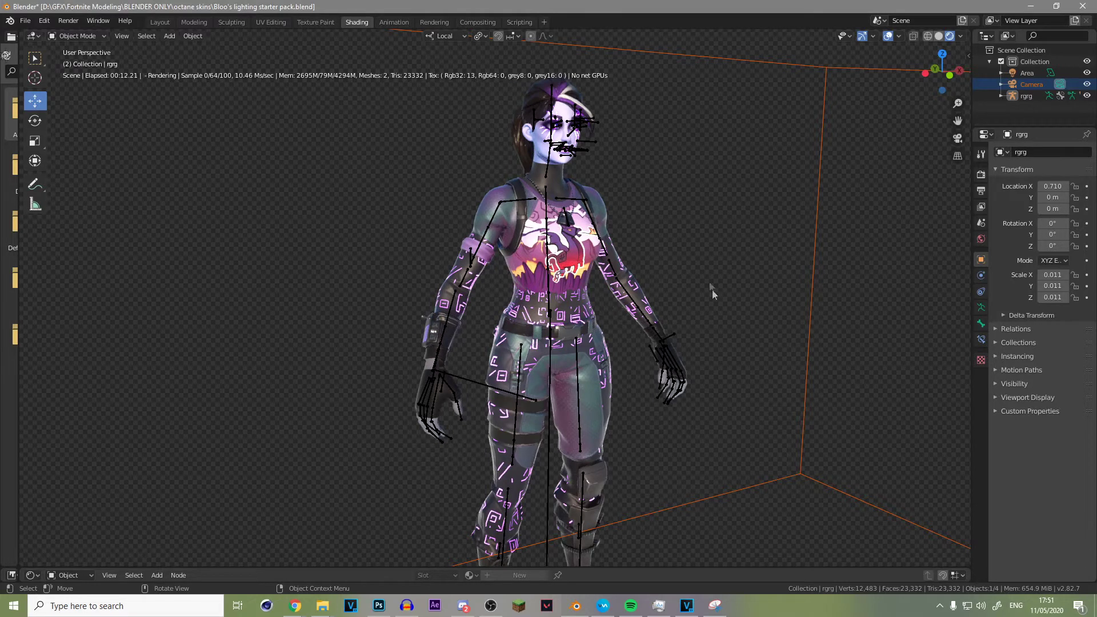
scroll(541, 314, up, 6)
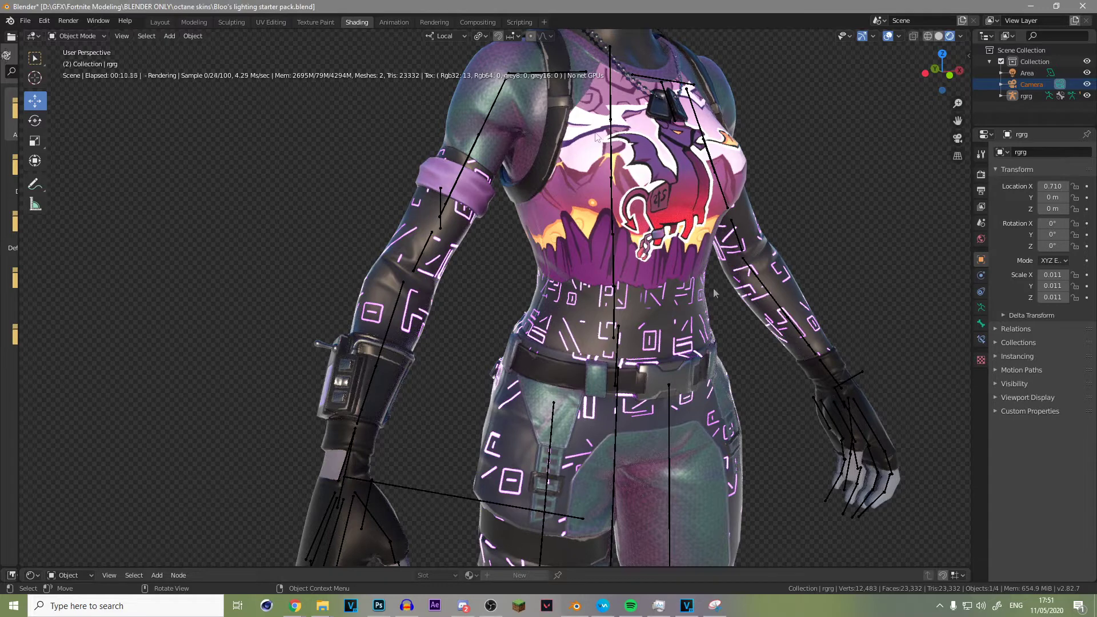
scroll(710, 287, down, 1)
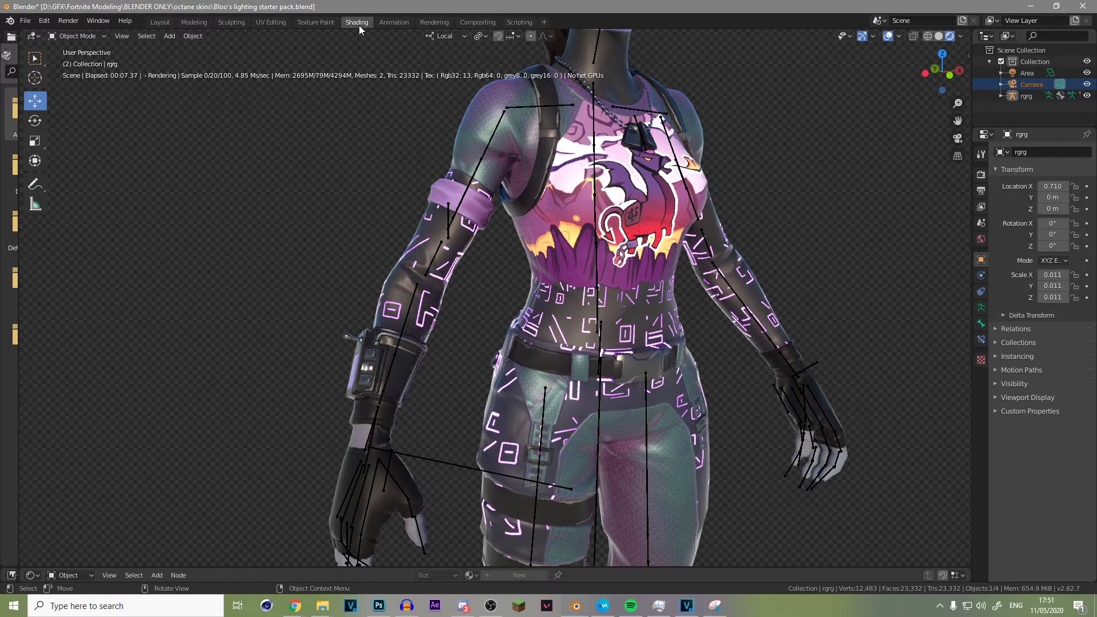
Enlarge the node area below the 3D viewport and set it to the Shader Editor.
drag(229, 569, 280, 304)
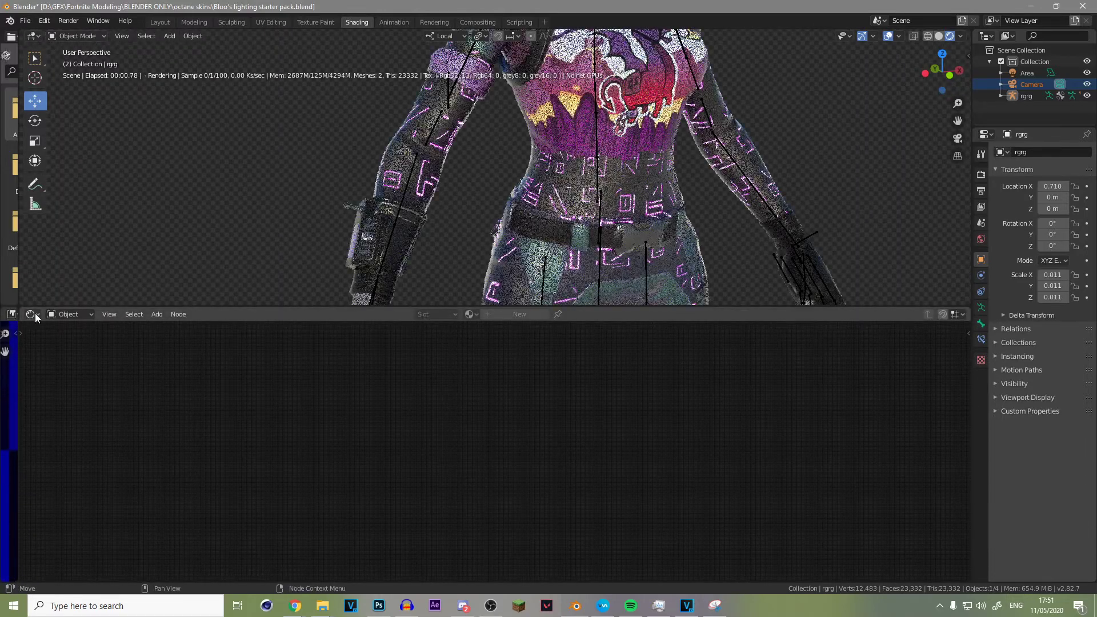
click(32, 314)
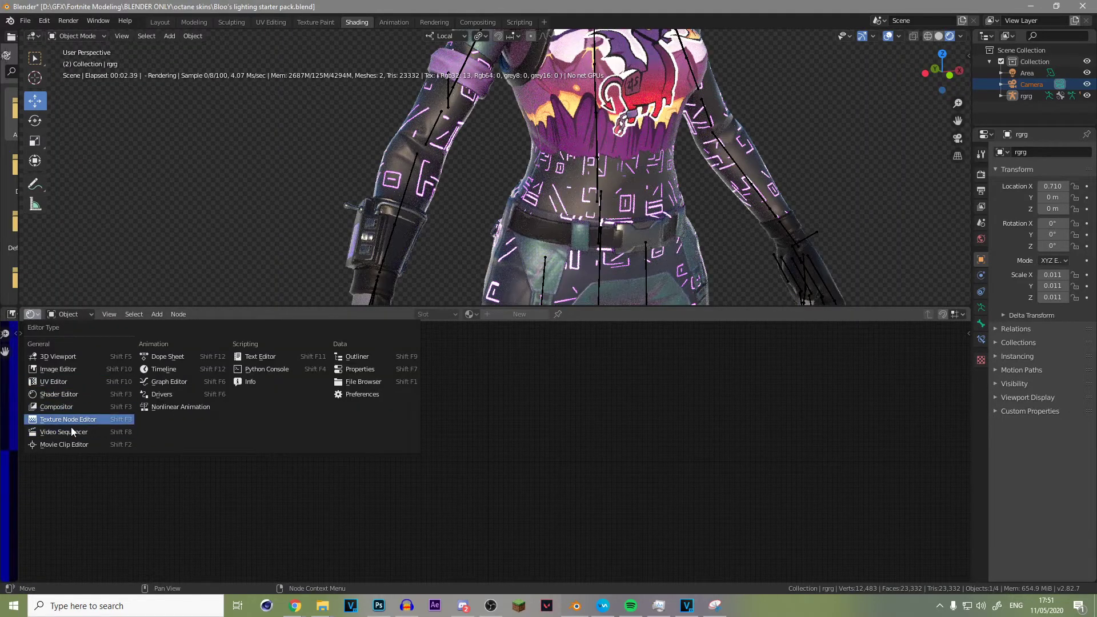
click(63, 395)
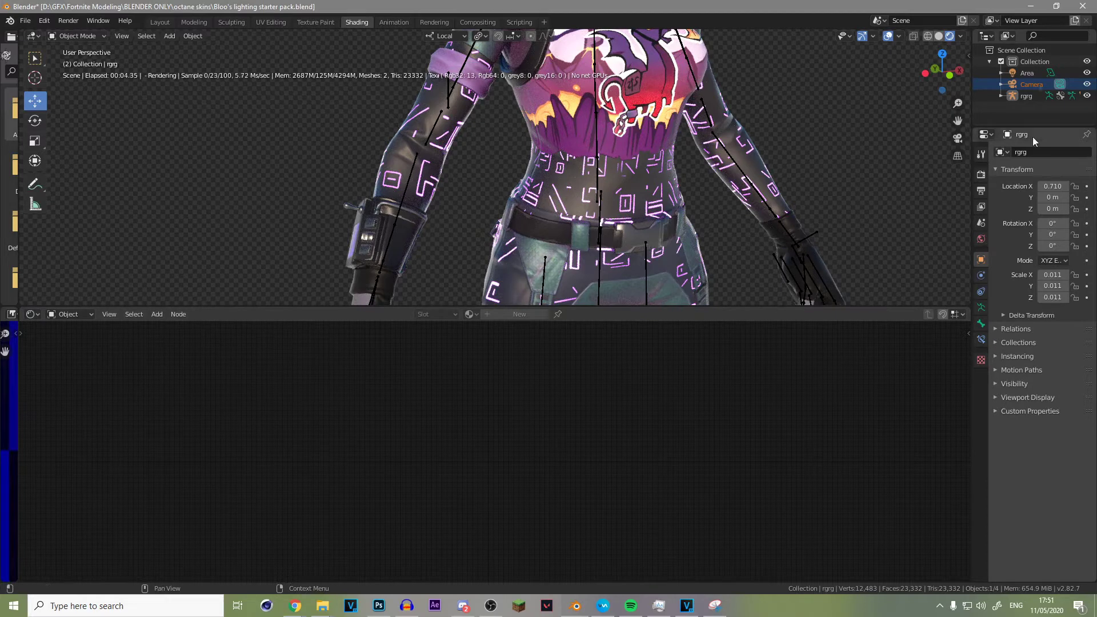
Select the character's body mesh and bring its material's texture nodes into view.
click(1025, 94)
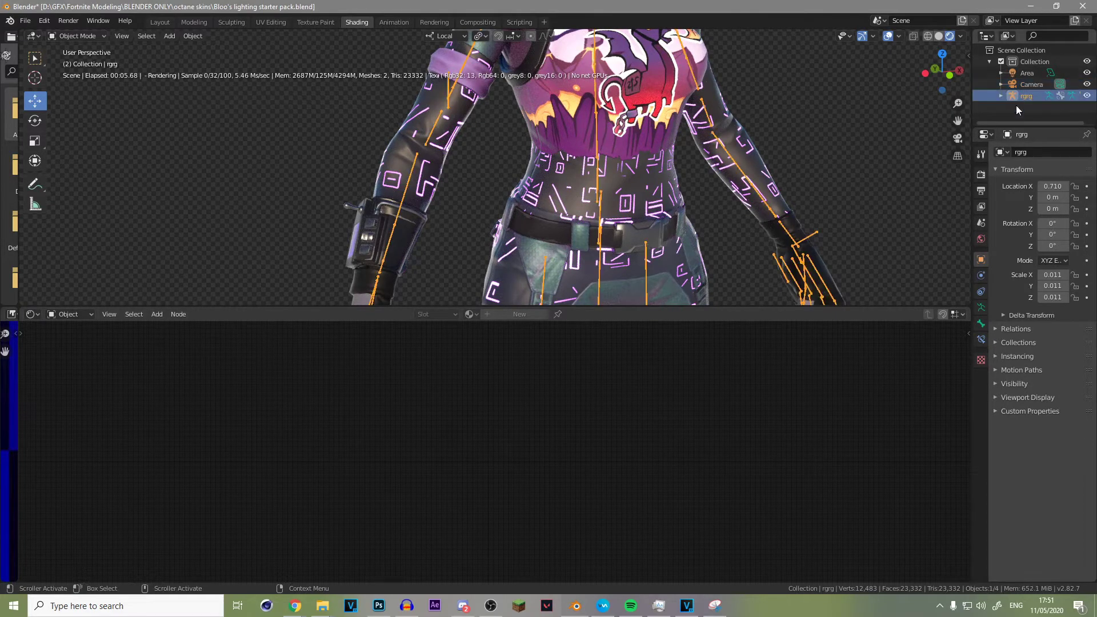
click(658, 197)
scroll(554, 466, up, 6)
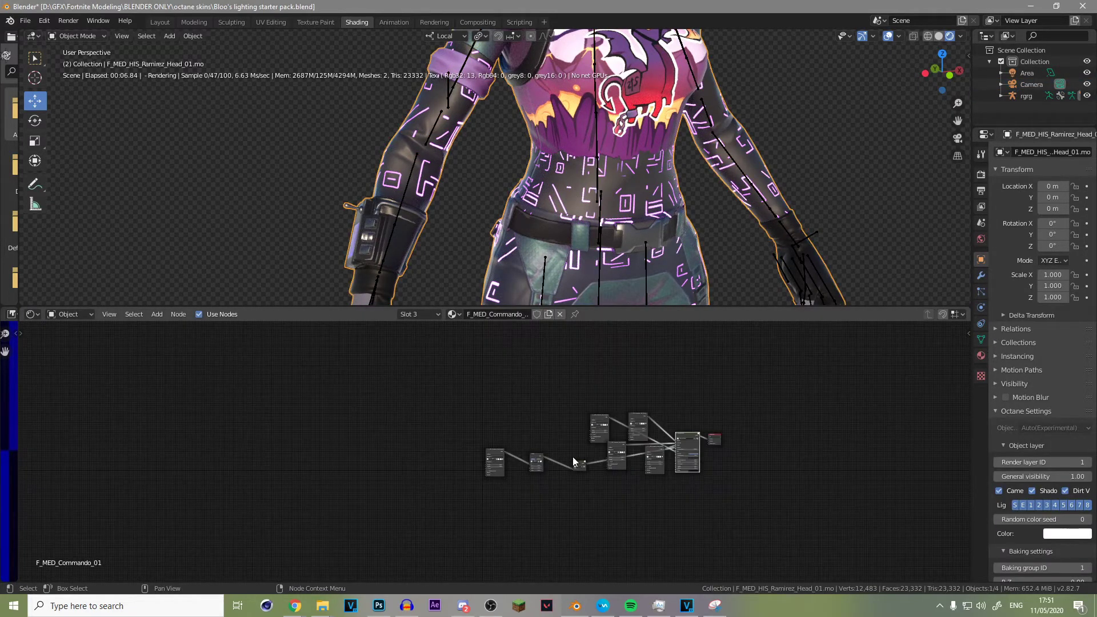
scroll(616, 465, up, 1)
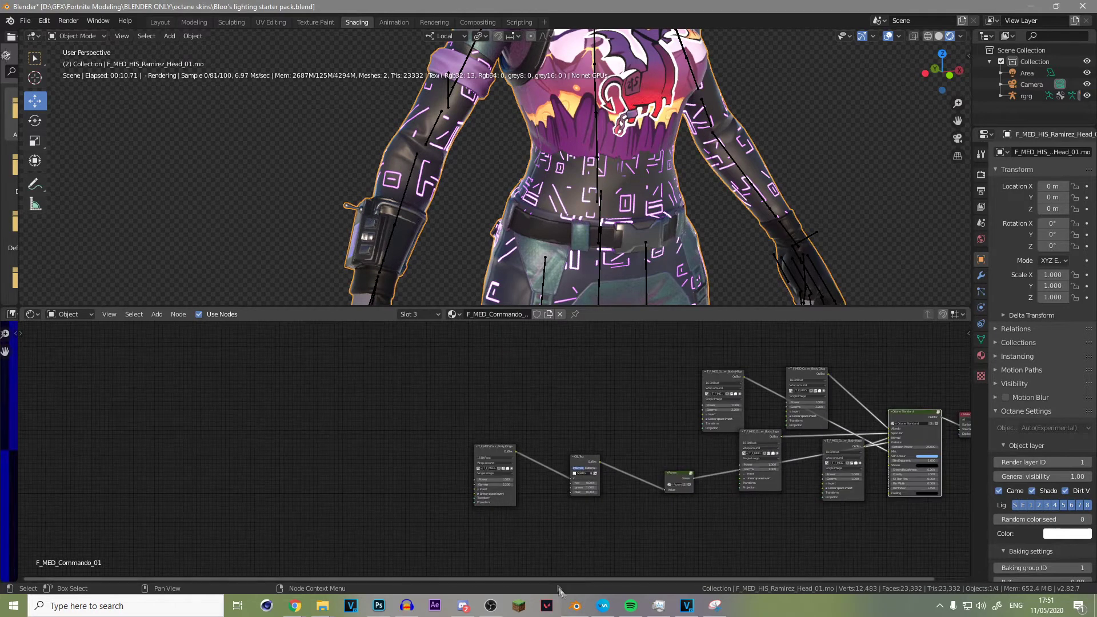
scroll(665, 578, right, 5)
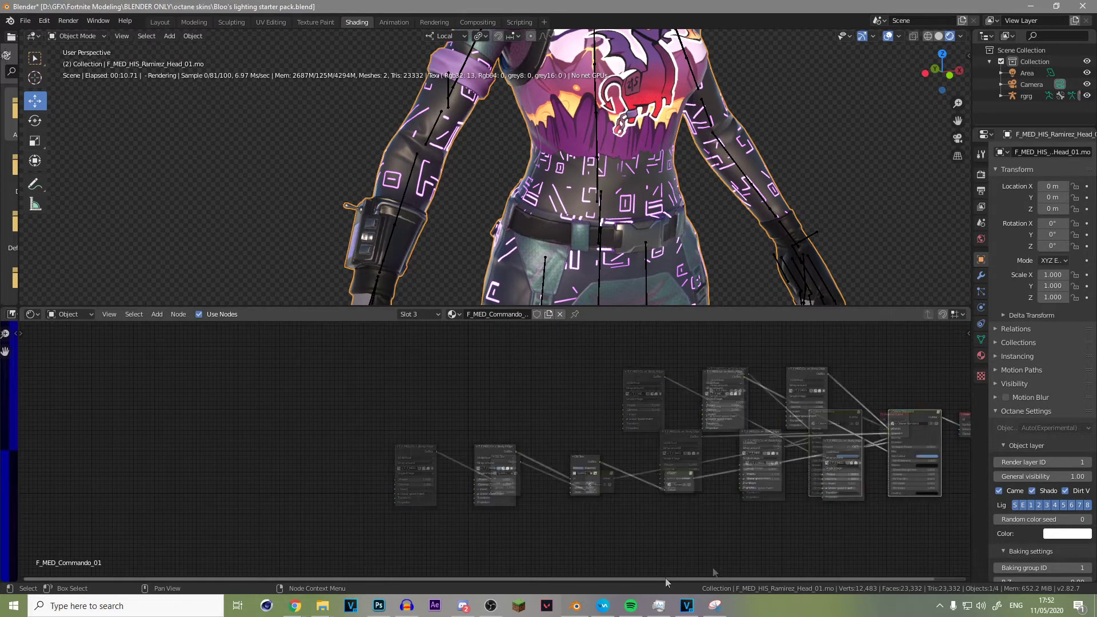
scroll(547, 450, up, 2)
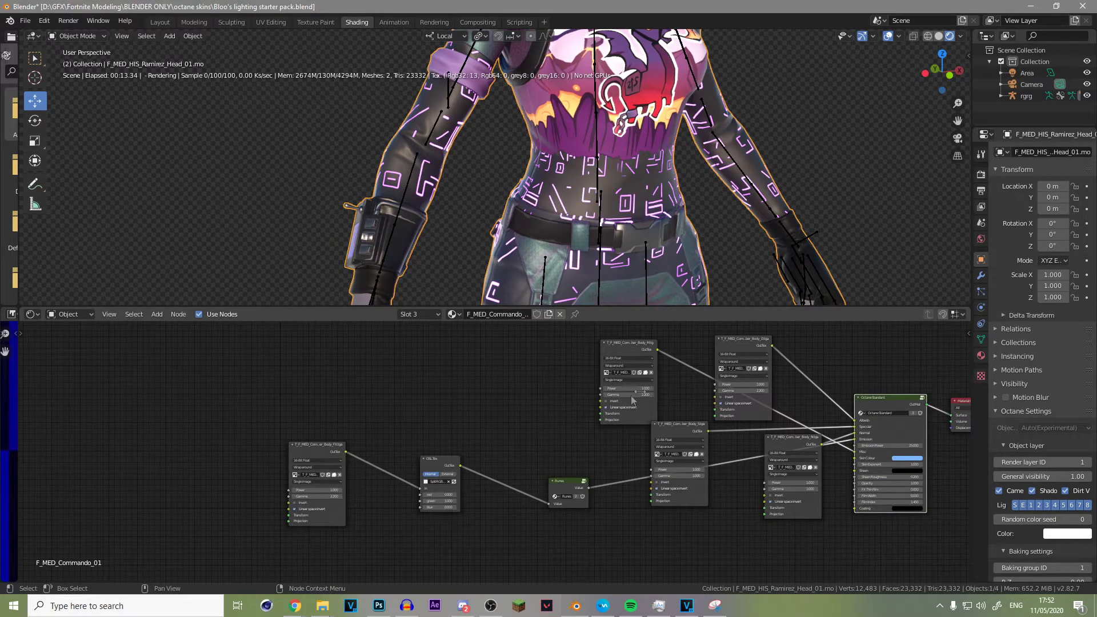
scroll(647, 362, up, 2)
scroll(648, 365, down, 2)
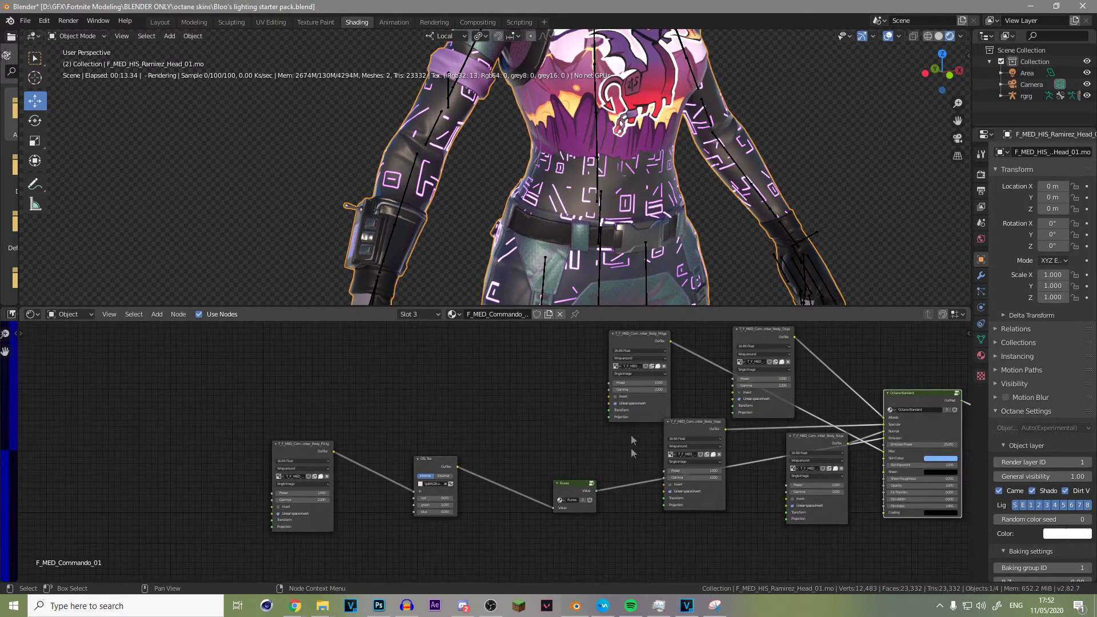
scroll(514, 579, right, 1)
scroll(526, 580, right, 1)
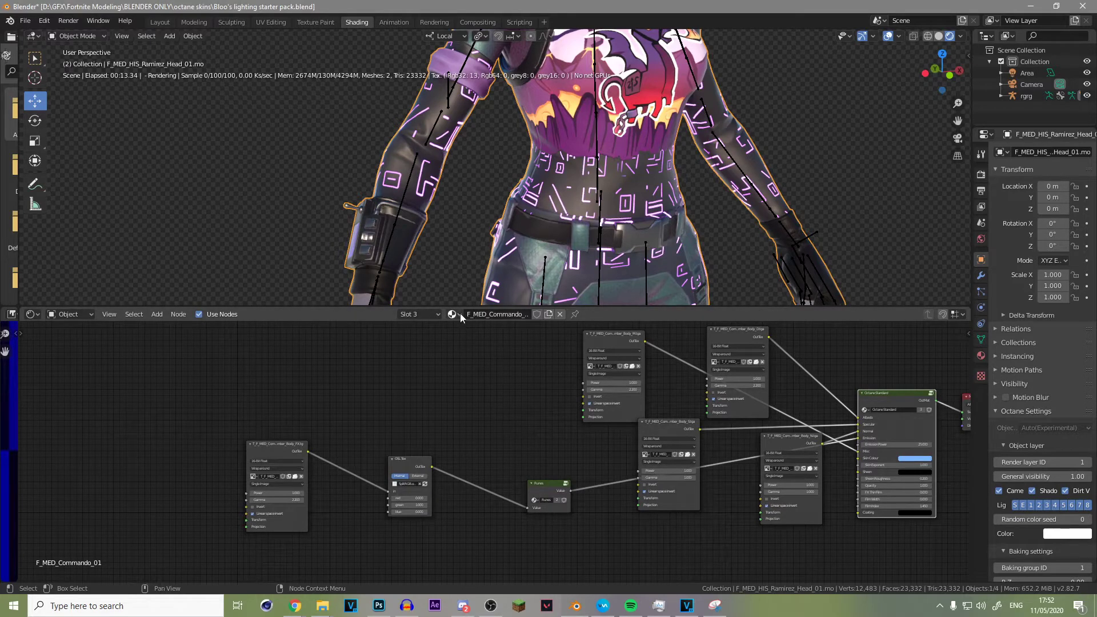
Unpack the Body_D texture from its image node, writing the file to the current directory and overwriting any existing file.
click(459, 314)
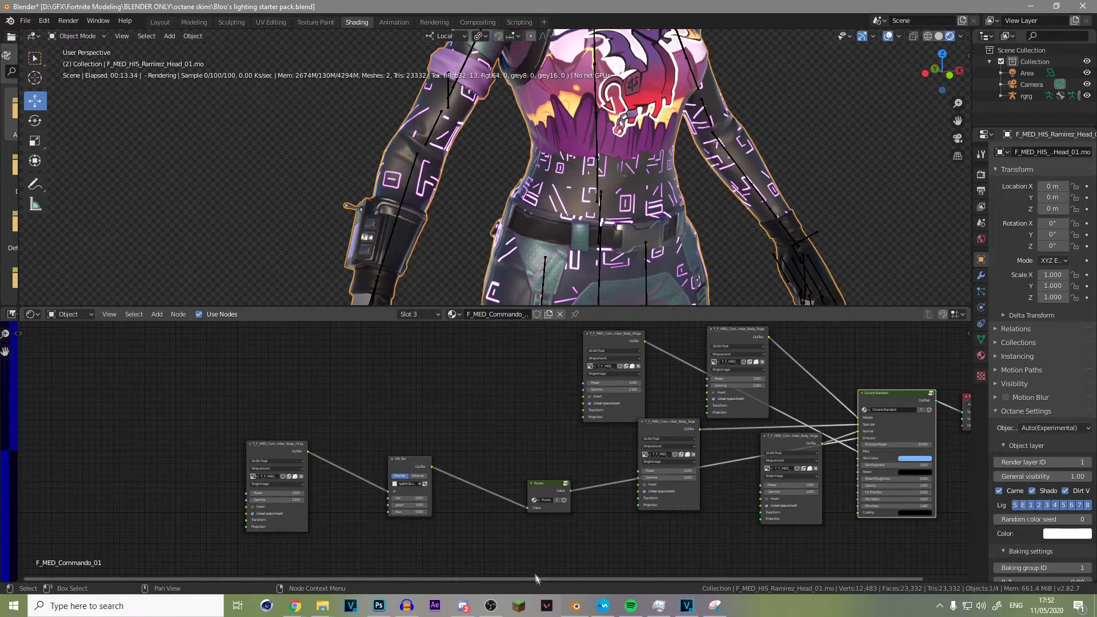
drag(608, 578, 643, 579)
scroll(643, 571, up, 3)
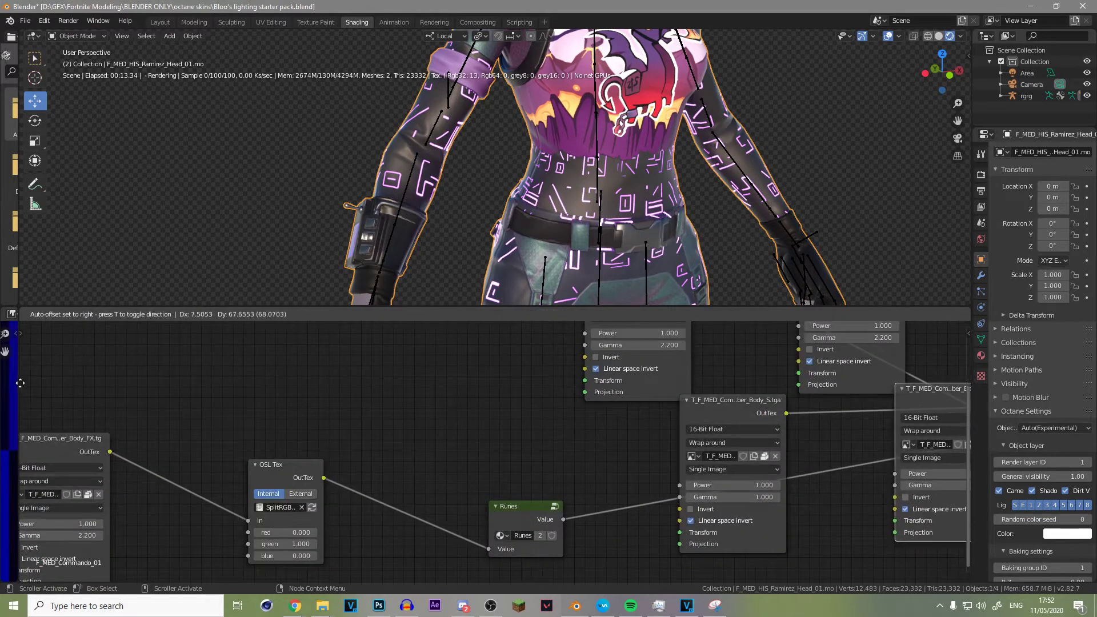
drag(966, 409, 969, 335)
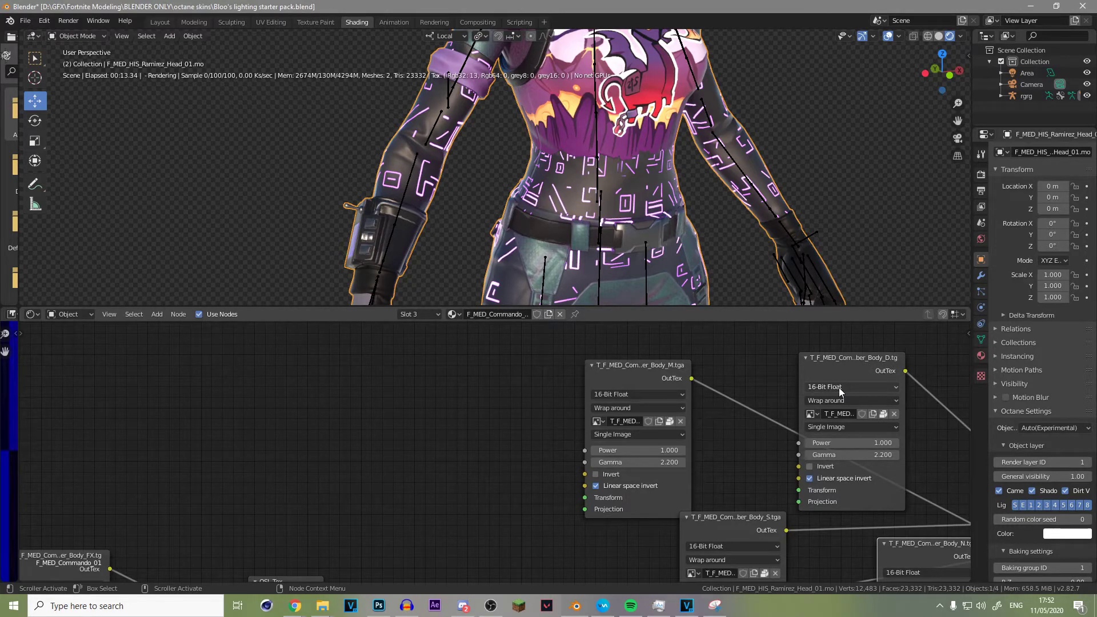
click(883, 414)
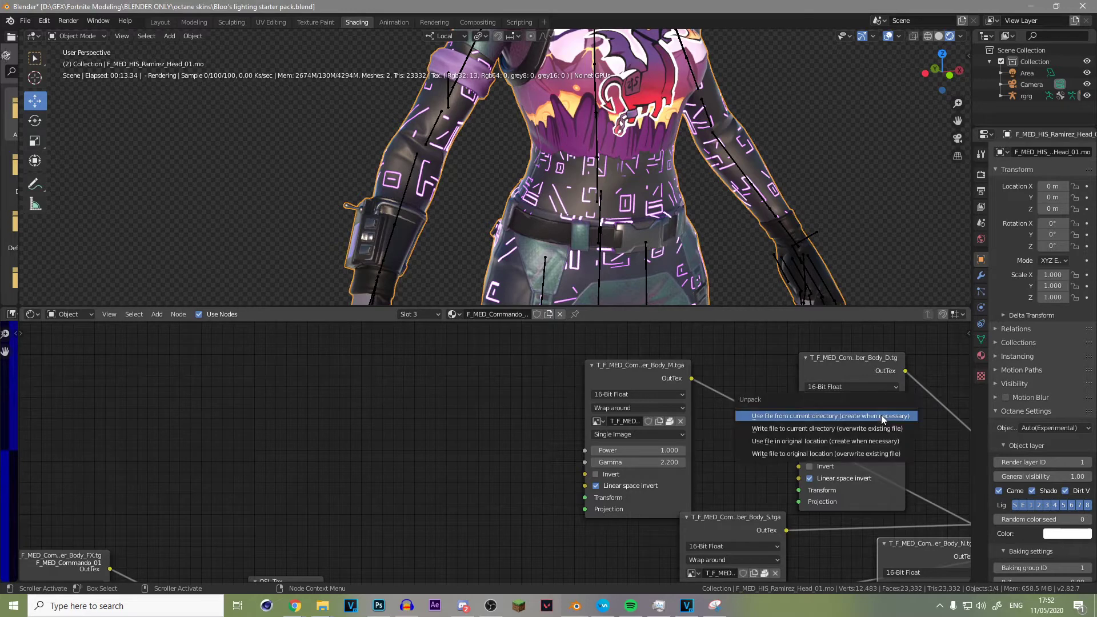
click(818, 433)
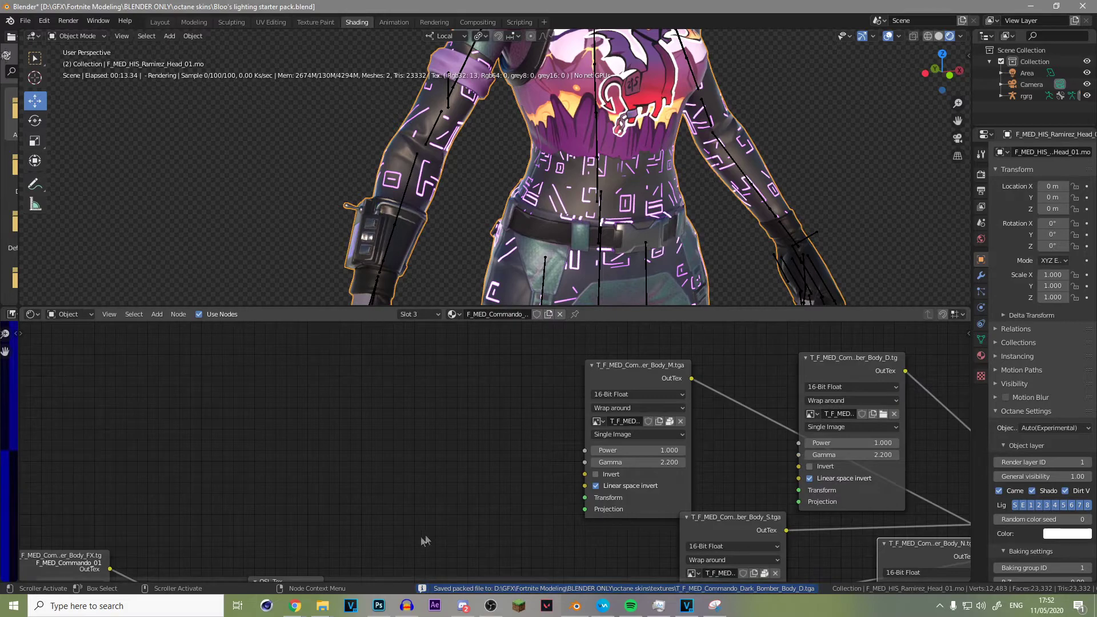
Switch to the open File Explorer window and go up to the root of Local Disk (D:).
mouse_move(331, 607)
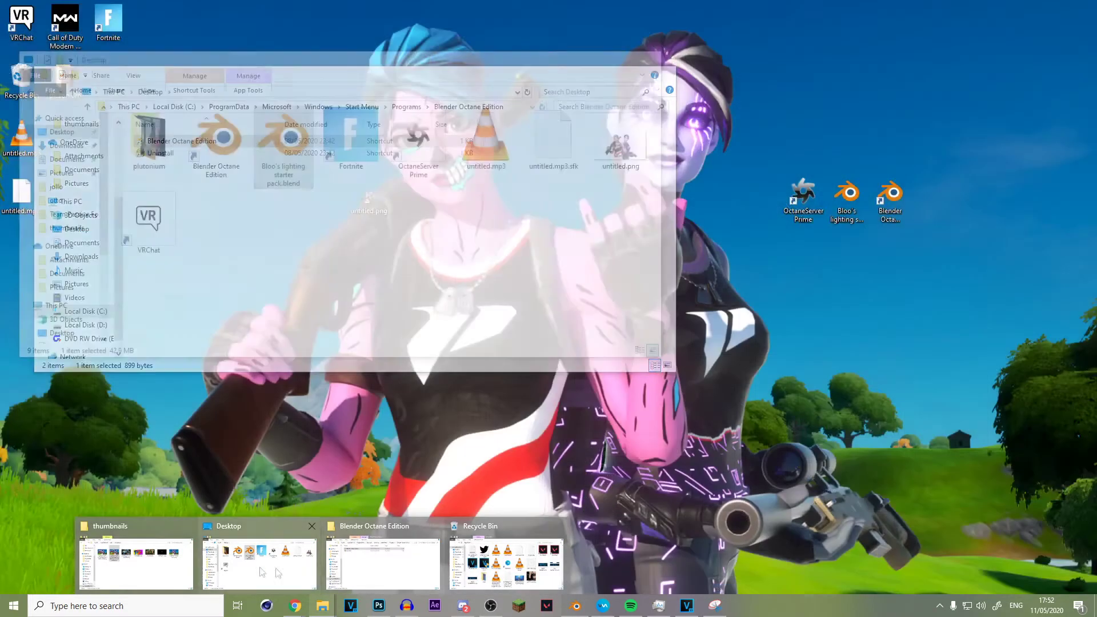
click(165, 573)
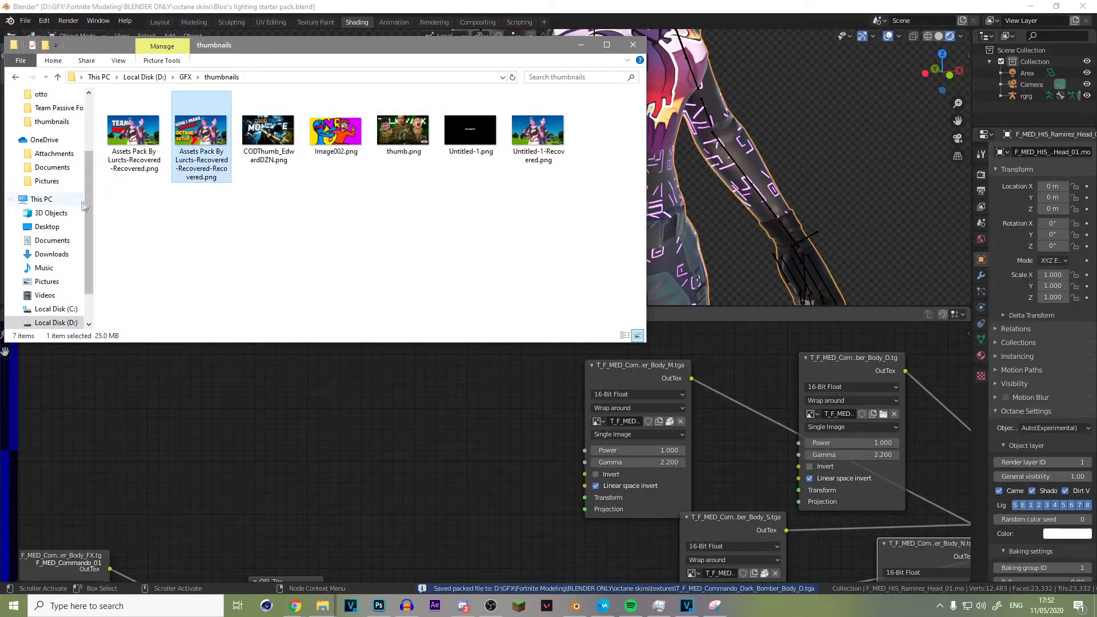
click(184, 78)
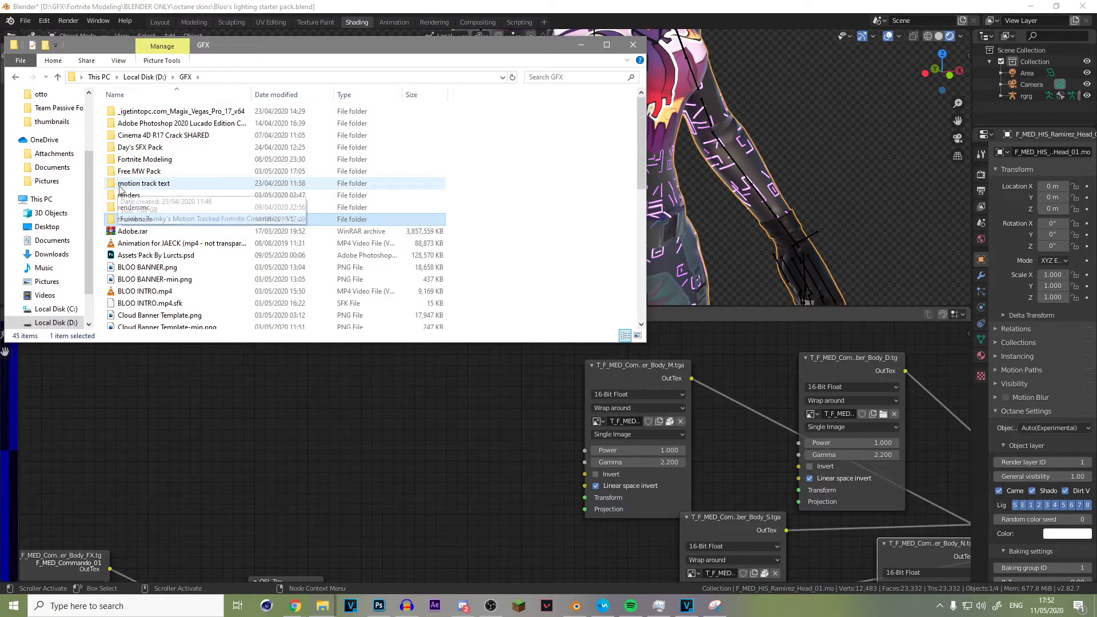
click(158, 82)
click(241, 307)
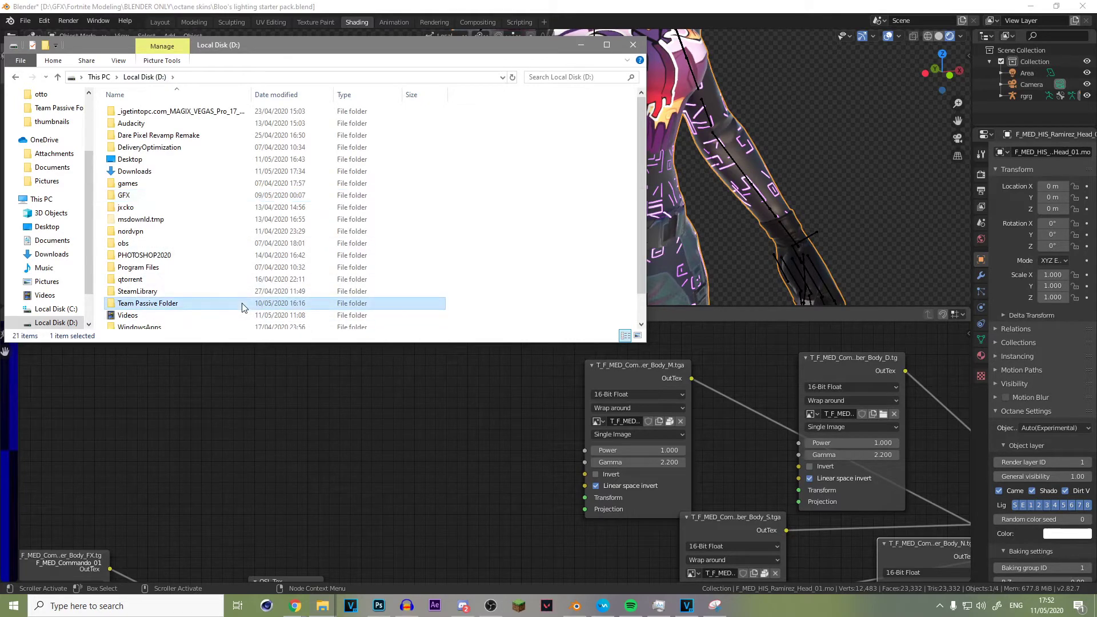
double_click(197, 303)
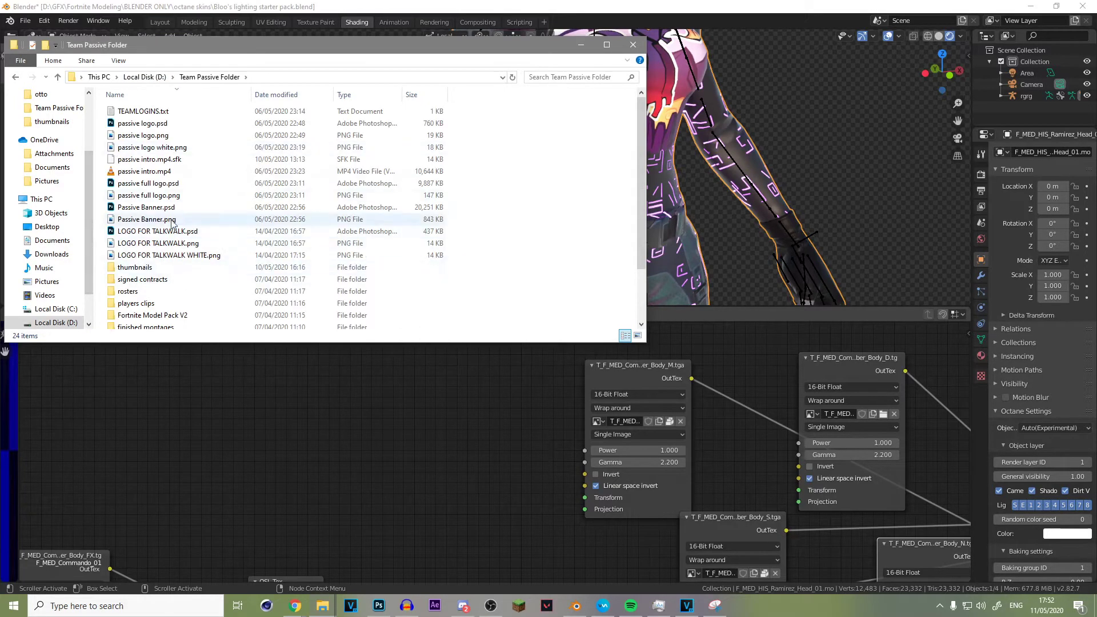
scroll(171, 228, down, 2)
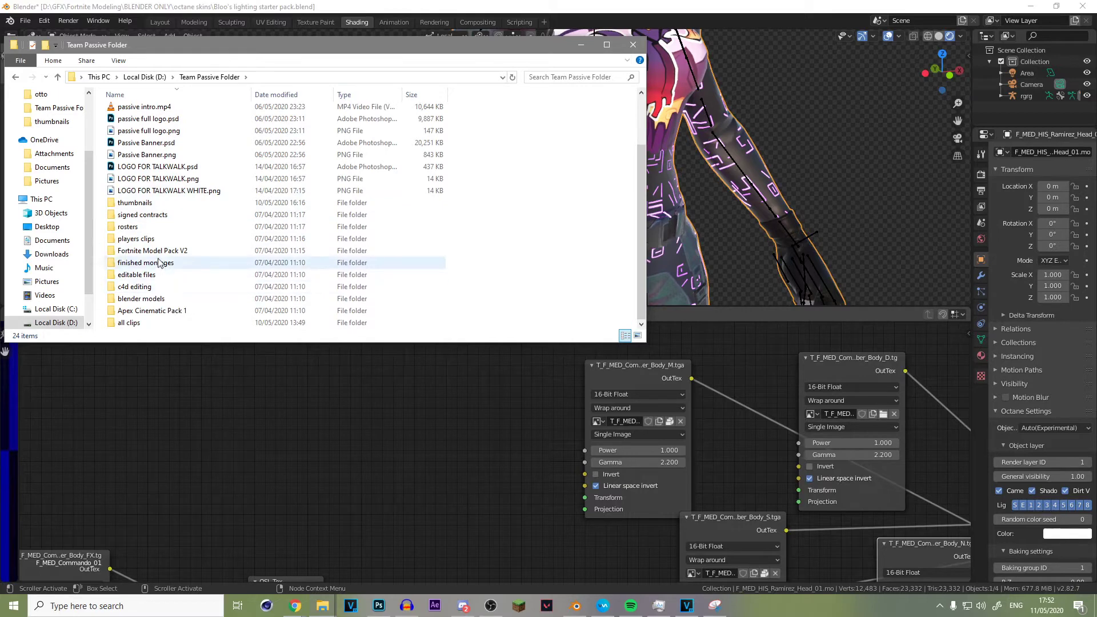
double_click(158, 251)
click(159, 124)
double_click(159, 124)
click(223, 77)
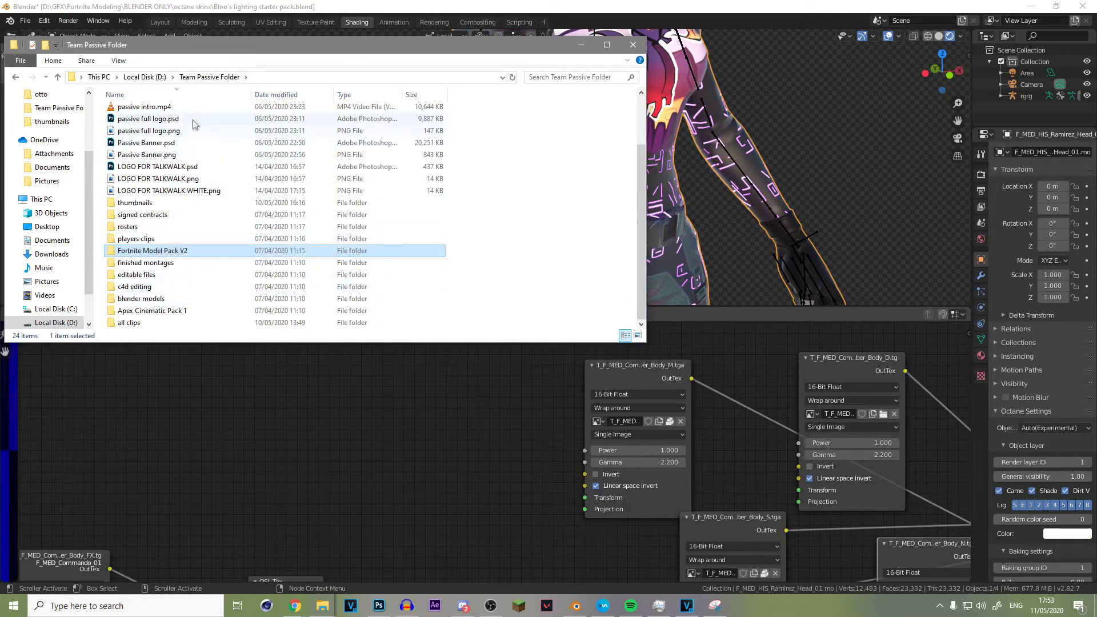
Open the textures folder inside GFX > Fortnite Modeling > BLENDER ONLY > octane skins on drive D.
mouse_move(157, 77)
mouse_down()
mouse_move(214, 82)
mouse_move(150, 77)
mouse_up()
click(150, 77)
double_click(147, 193)
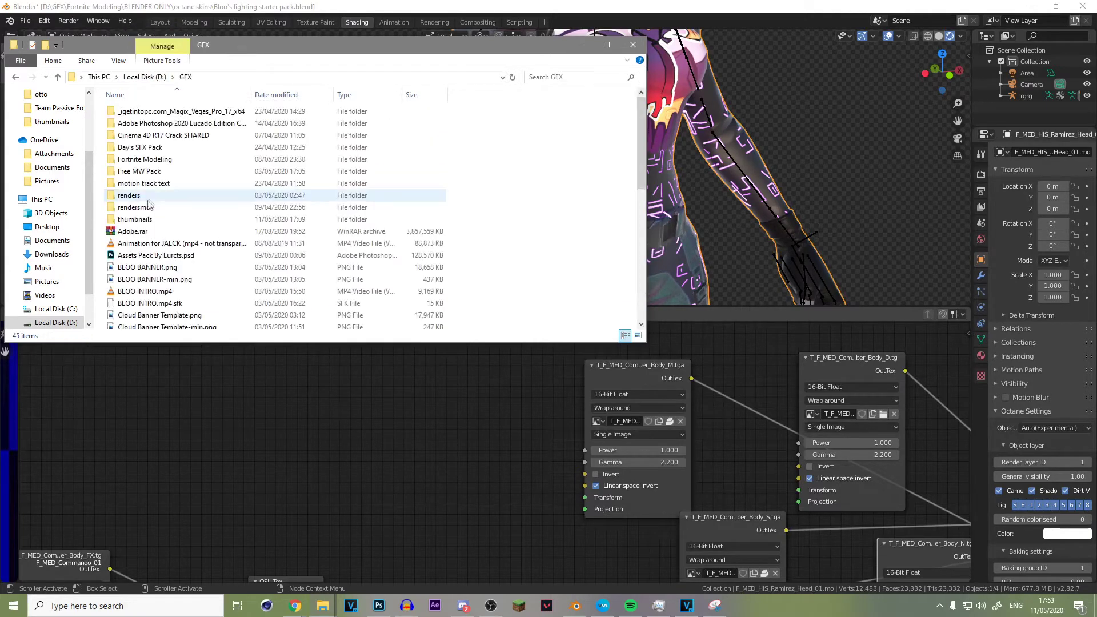
double_click(197, 160)
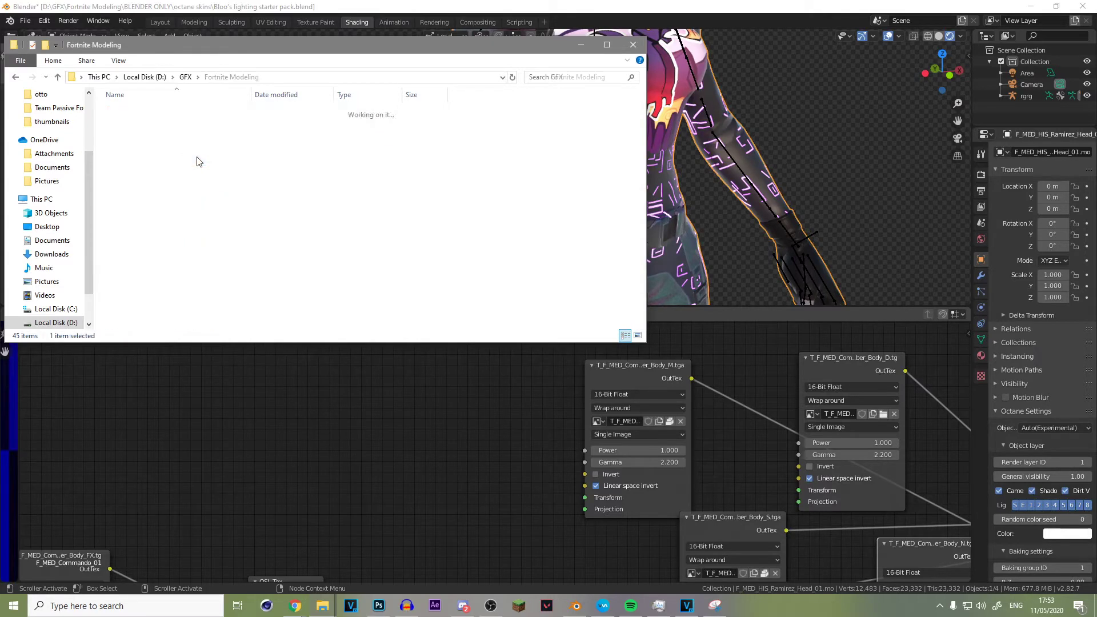
double_click(150, 112)
double_click(150, 112)
click(154, 113)
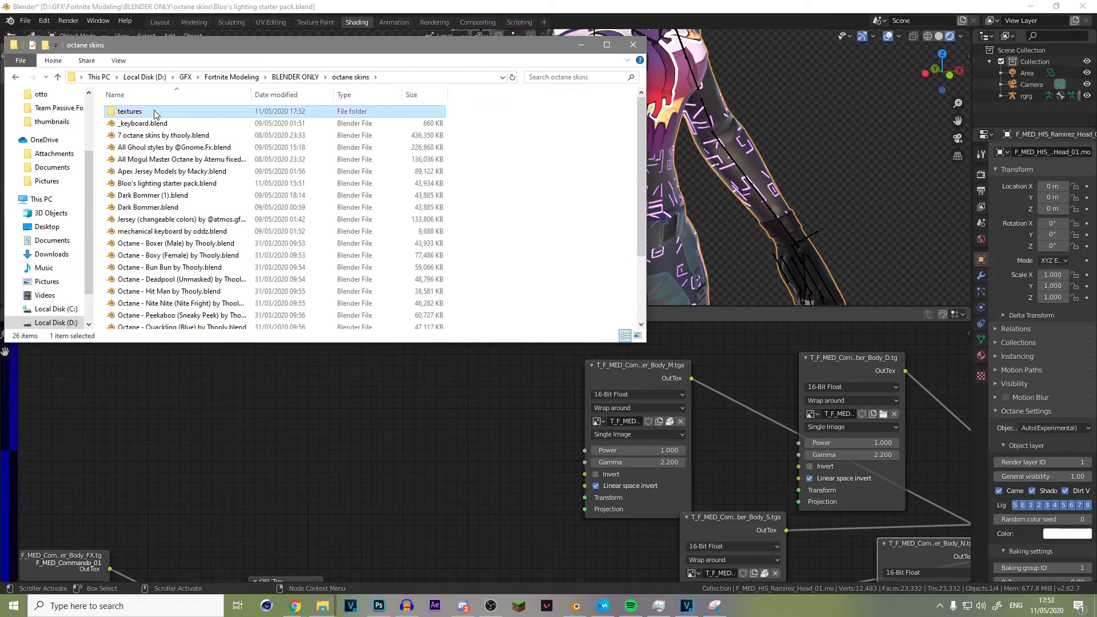
double_click(154, 113)
Check the Dark Bommer (1).blend file in the parent octane skins folder, and return to its textures folder.
click(350, 77)
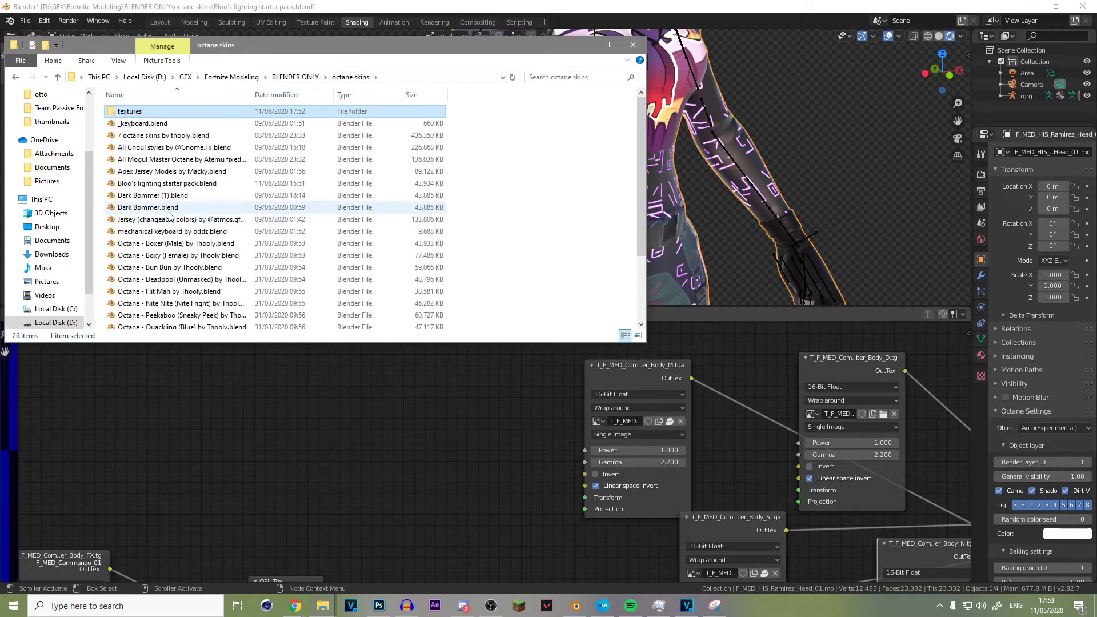
click(137, 196)
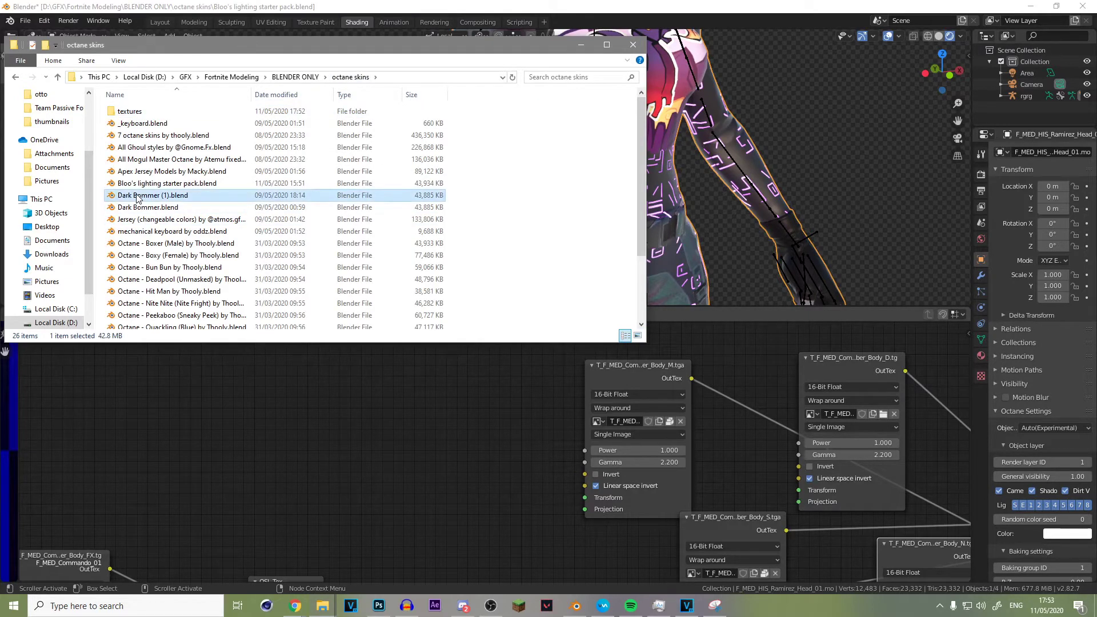
click(542, 169)
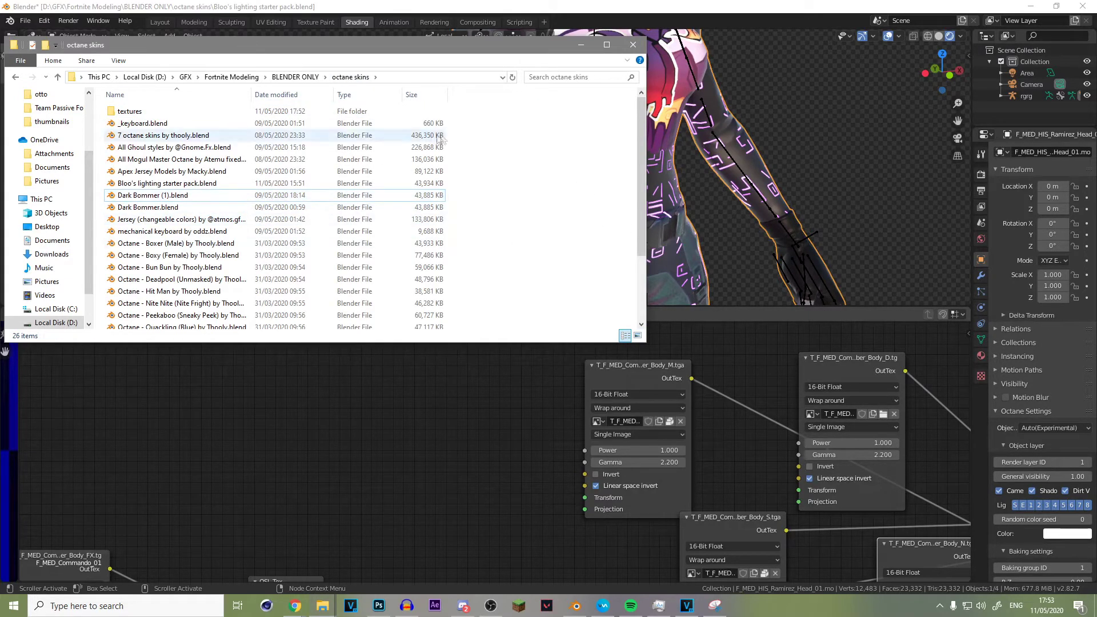
double_click(146, 112)
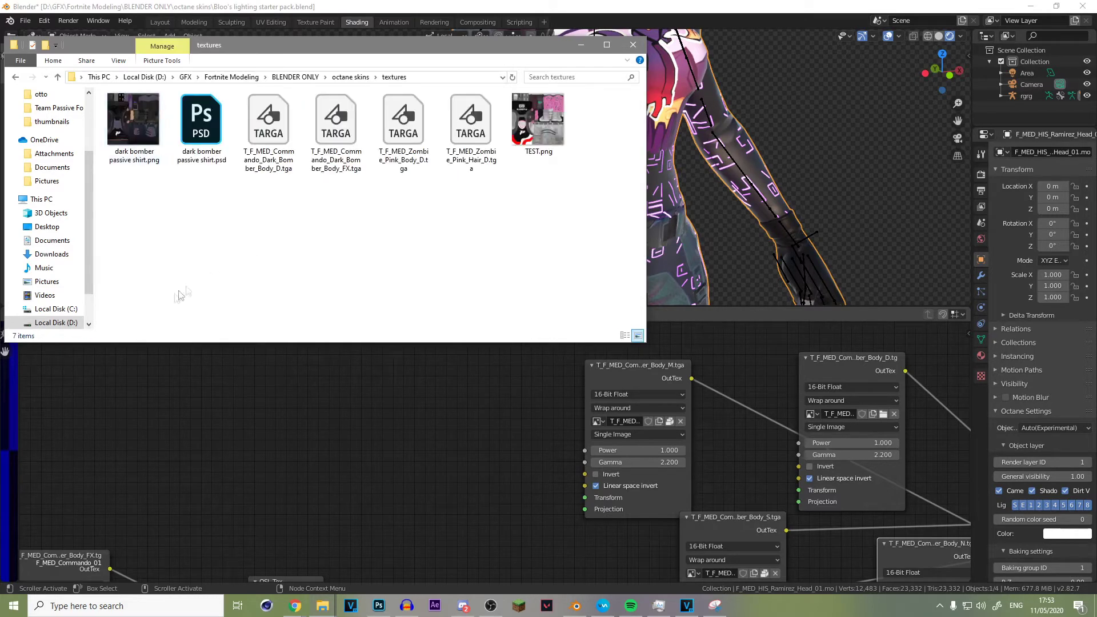
Preview dark bomber passive shirt.png as an example of an edited texture, and close the preview.
double_click(130, 142)
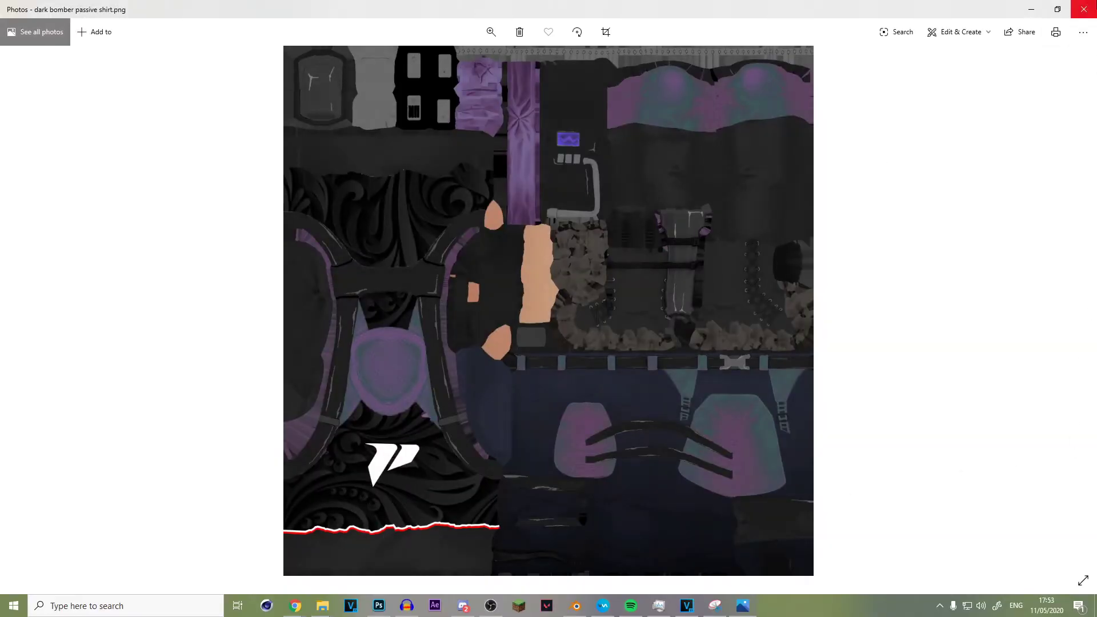
click(1082, 9)
click(533, 245)
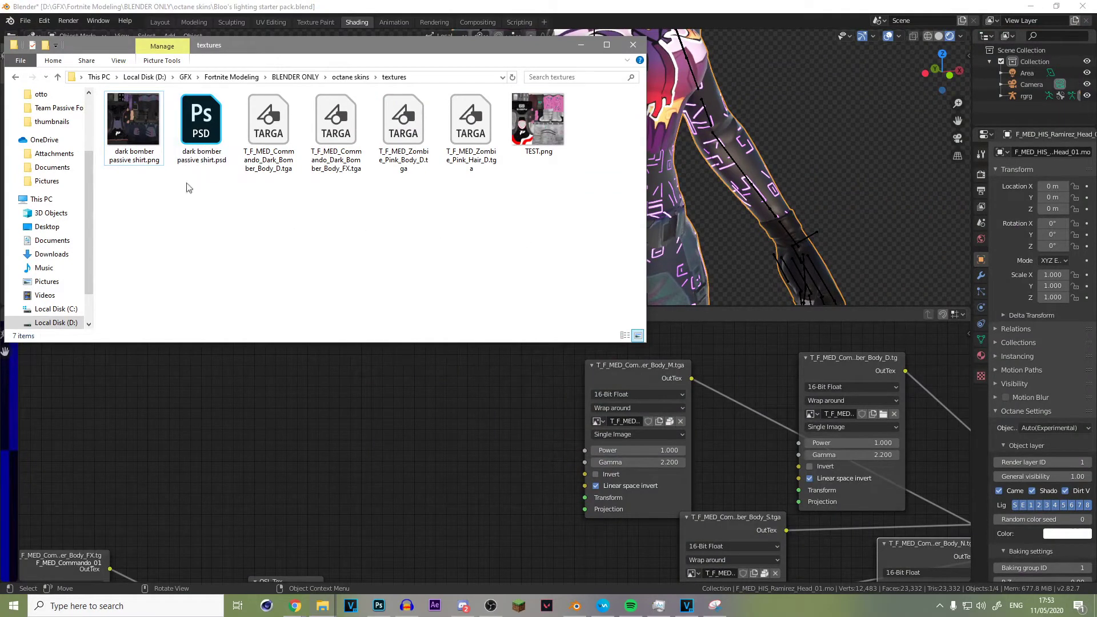
Pick out T_F_MED_Commando_Dark_Bomber_Body_D.tga in the textures folder and bring it up in Photoshop for editing.
click(199, 165)
click(259, 200)
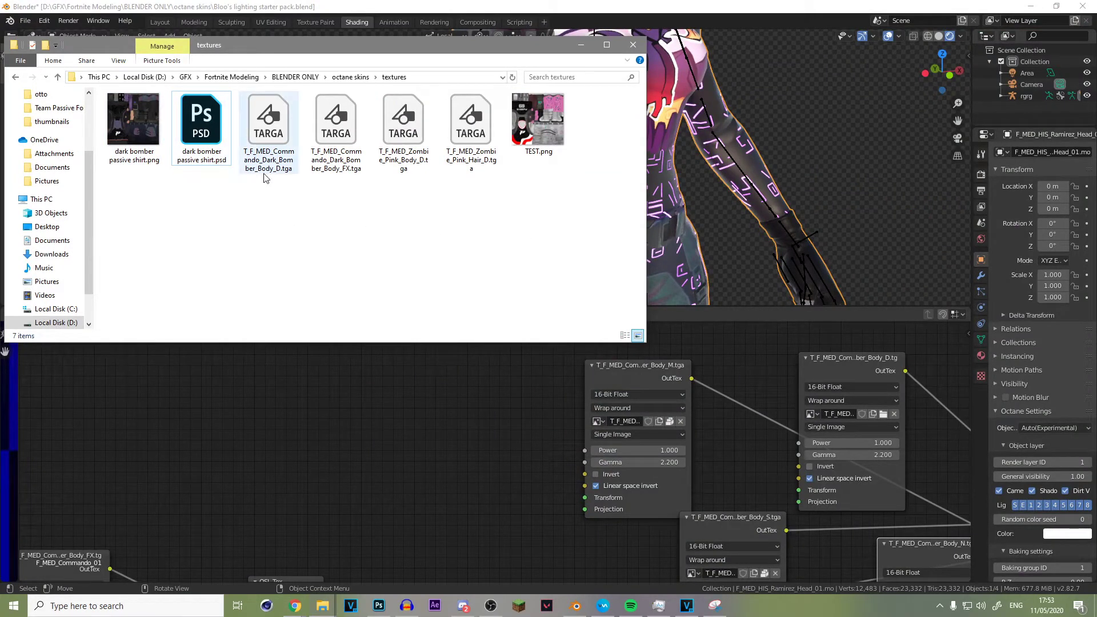
drag(273, 172, 252, 142)
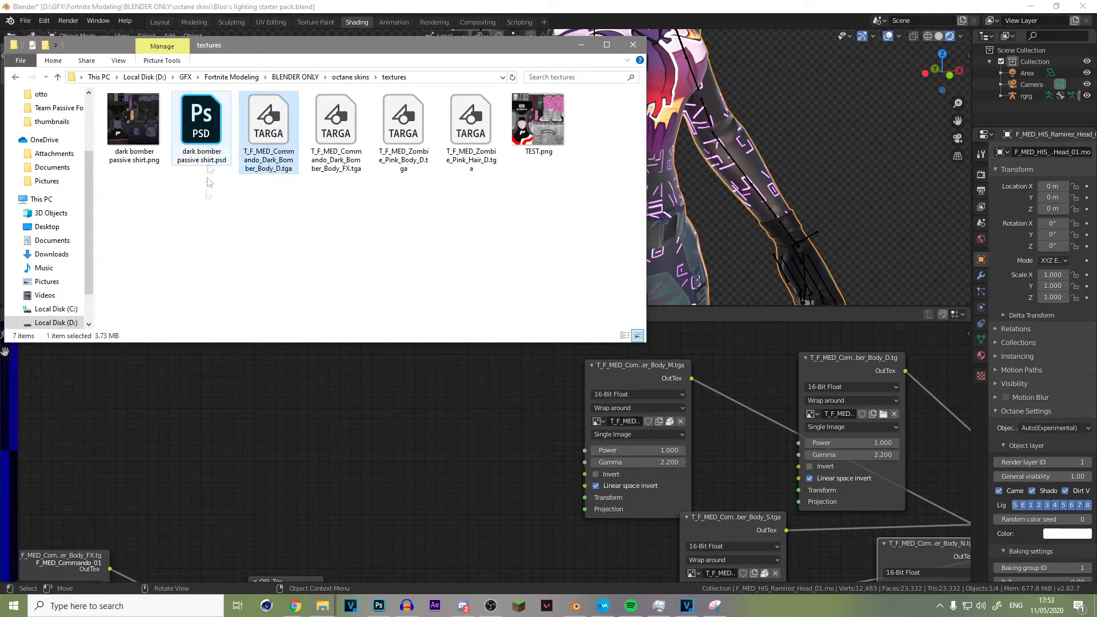
click(217, 262)
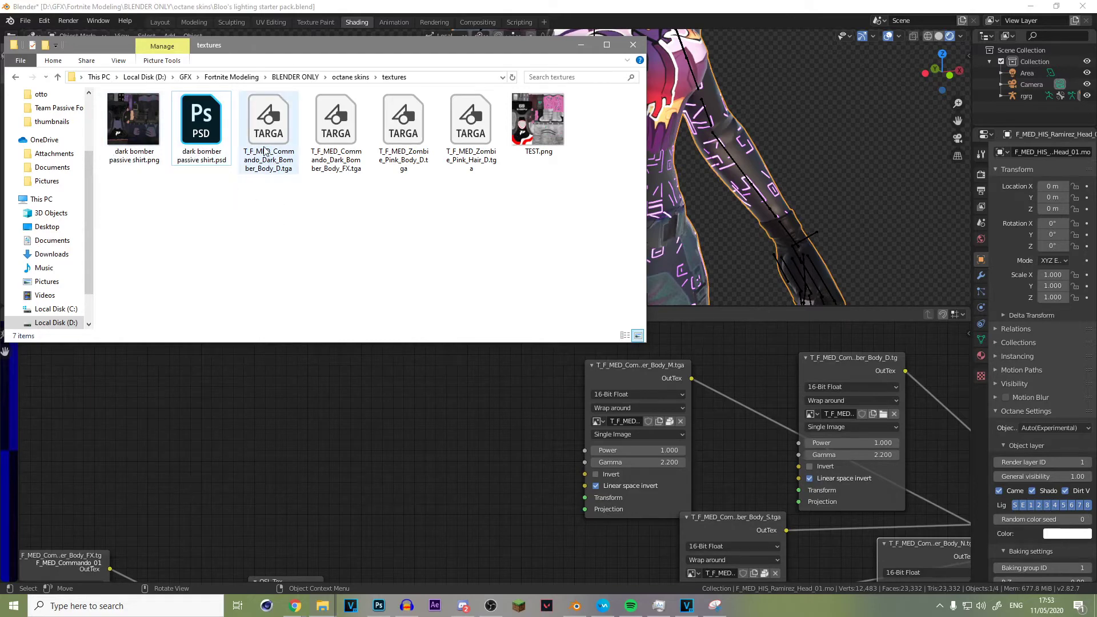
key(alt+Tab)
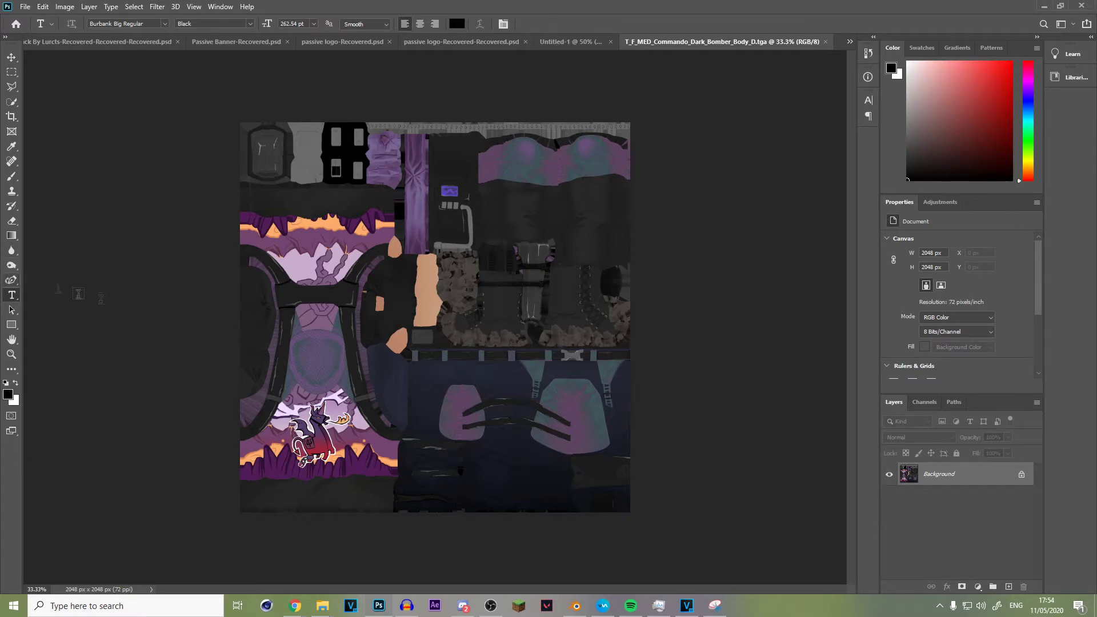
Select the front and back areas of the patterned shirt with Quick Selection and copy them to a new layer.
click(11, 355)
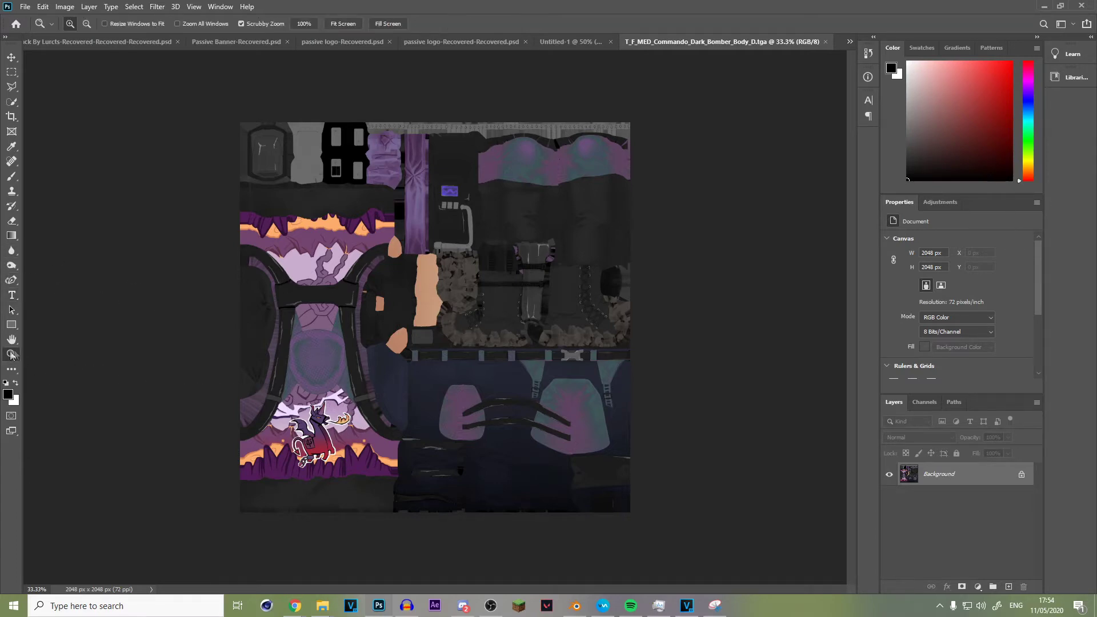
drag(302, 413, 234, 429)
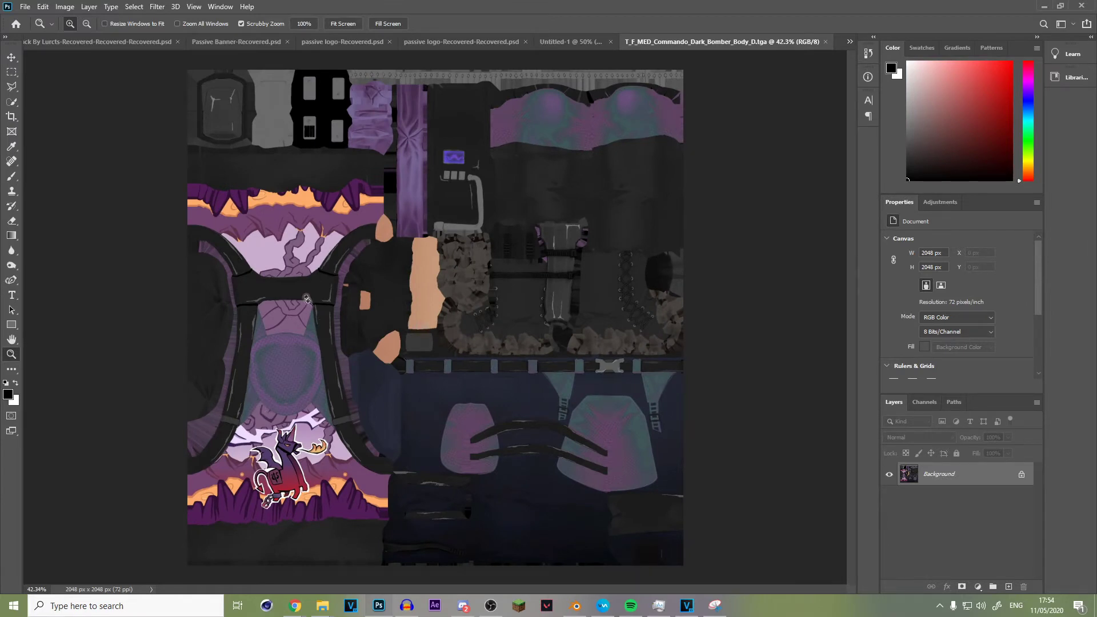
click(12, 102)
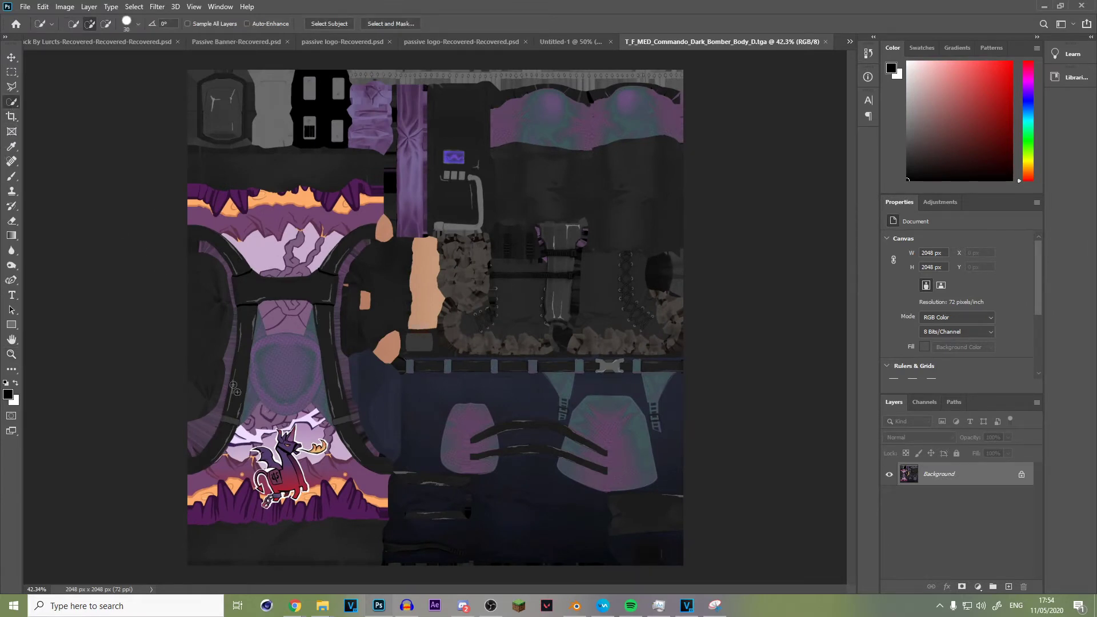
drag(277, 320, 275, 362)
drag(314, 472, 340, 489)
click(286, 260)
mouse_move(322, 239)
mouse_down()
mouse_move(368, 201)
mouse_move(297, 190)
mouse_move(209, 204)
mouse_move(200, 225)
mouse_move(192, 192)
mouse_up()
right_click(296, 281)
click(341, 357)
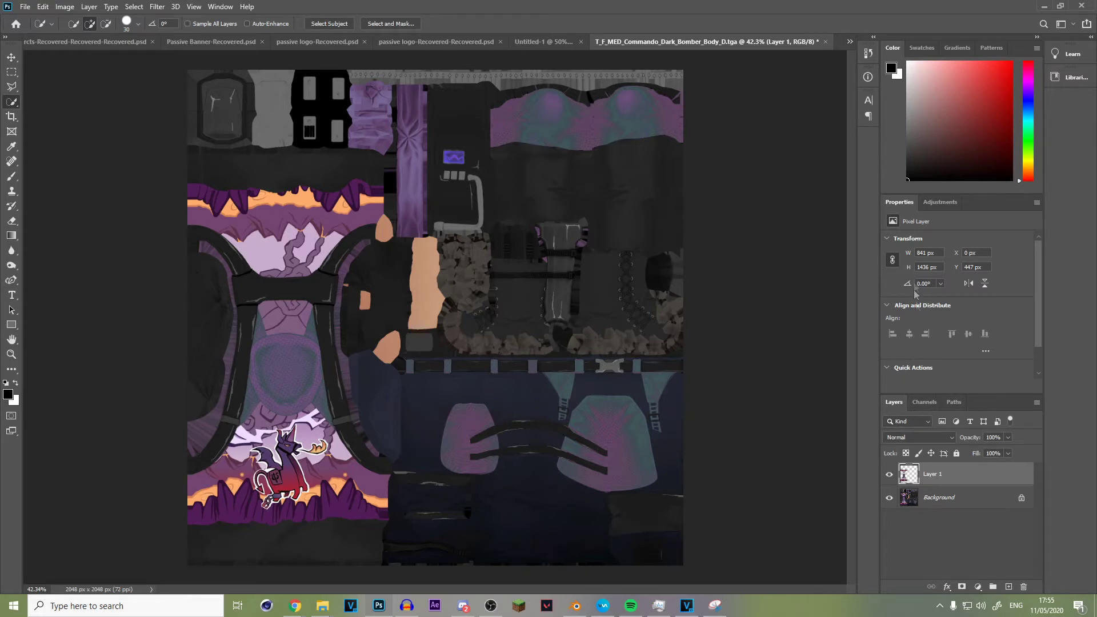
Try recolouring the texture with a Hue/Saturation adjustment layer at hue -180, and undo it.
click(940, 201)
click(906, 247)
drag(956, 285, 878, 301)
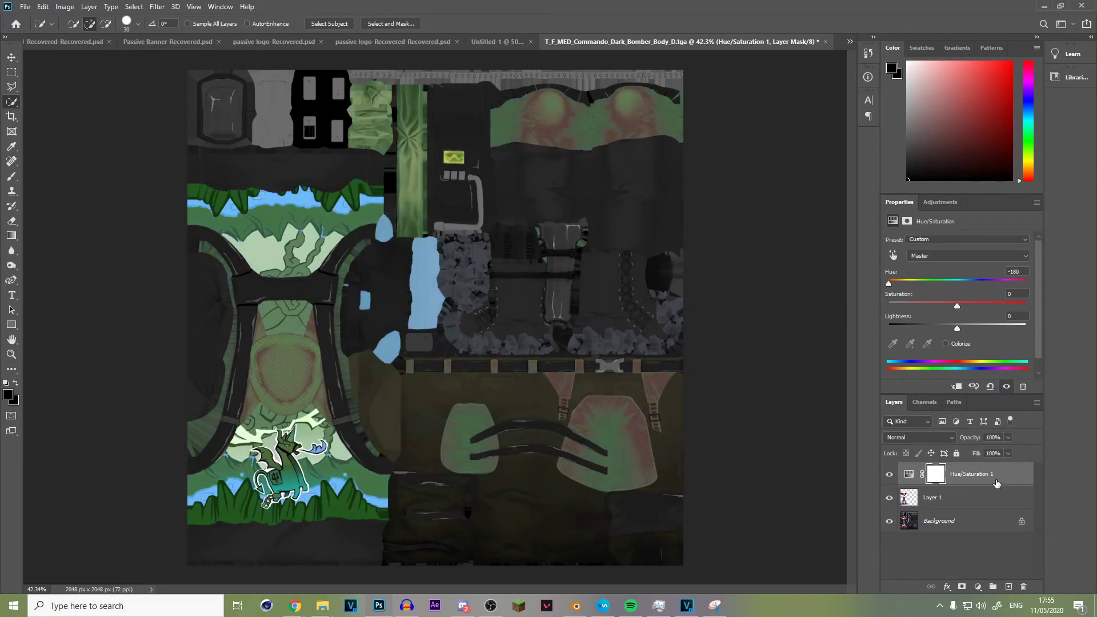
key(ctrl+z)
key(ctrl+z)
key(ctrl+z)
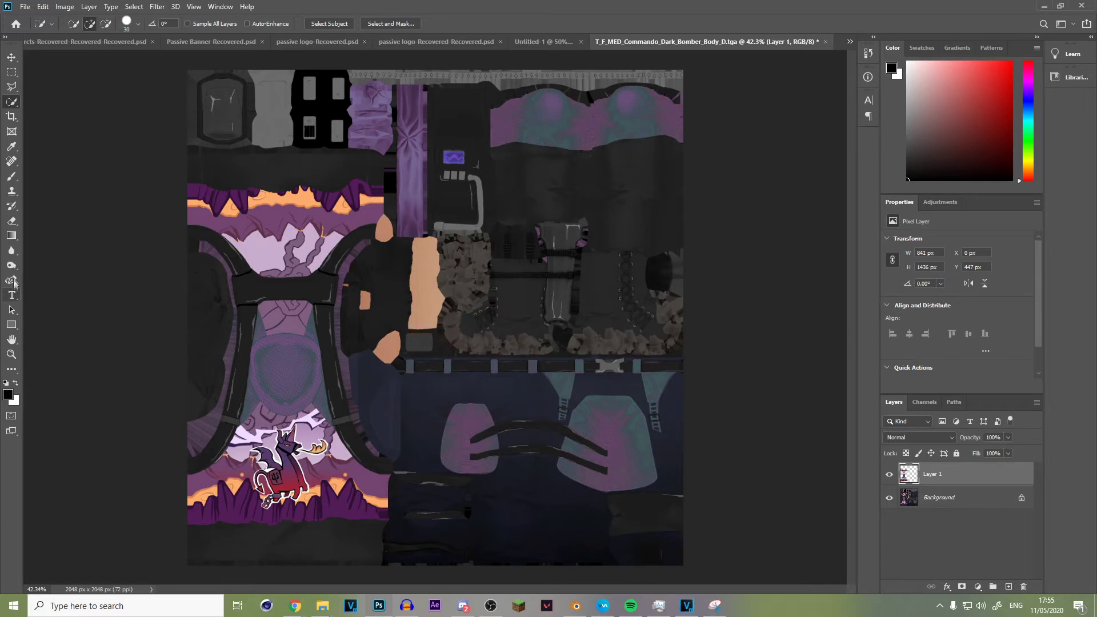
Add a new layer above the copied shirt and brush white over the whole shirt area.
click(14, 177)
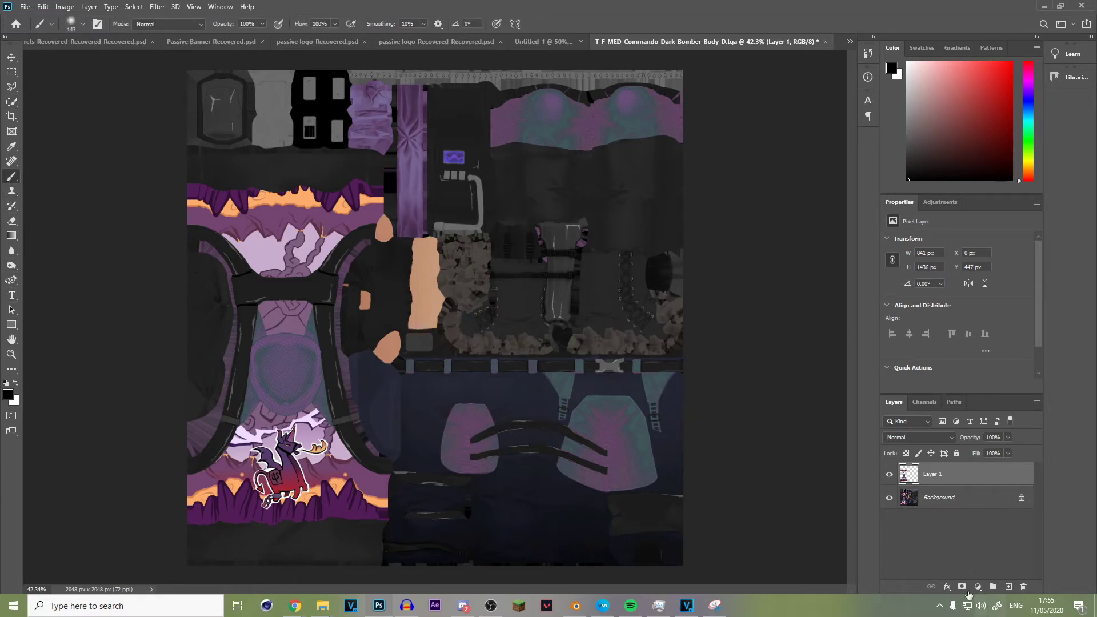
click(1008, 586)
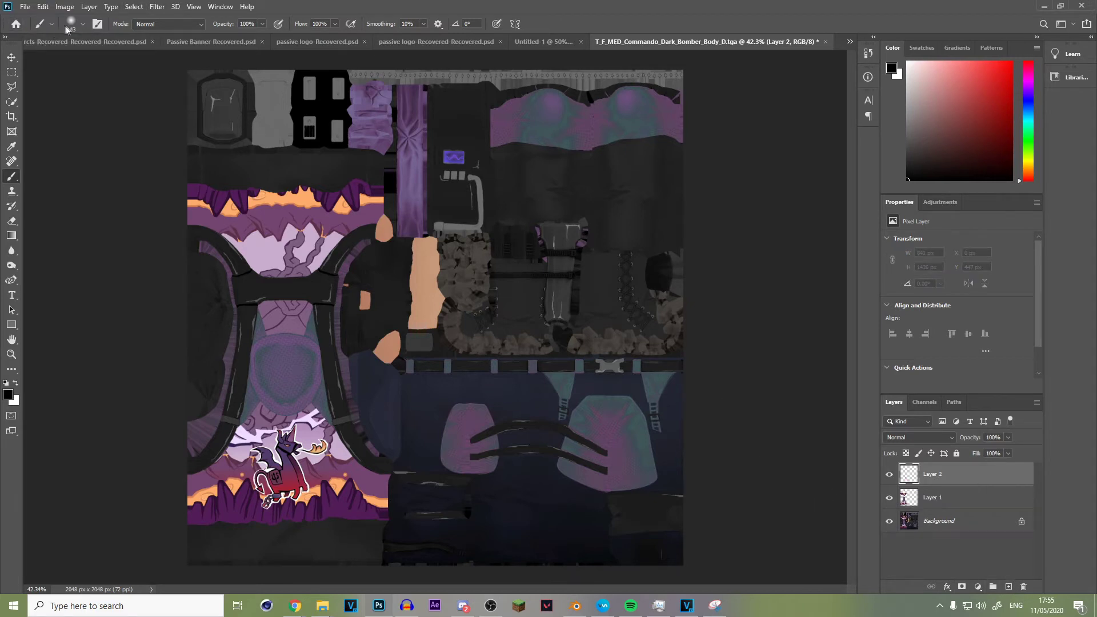
key(x)
mouse_move(394, 171)
mouse_down()
mouse_move(457, 243)
mouse_move(411, 226)
mouse_move(423, 236)
mouse_move(197, 202)
mouse_move(121, 184)
mouse_move(130, 176)
mouse_move(350, 262)
mouse_move(361, 265)
mouse_move(260, 229)
mouse_move(369, 248)
mouse_move(182, 241)
mouse_move(125, 263)
mouse_move(195, 271)
mouse_move(357, 317)
mouse_move(355, 332)
mouse_move(146, 316)
mouse_move(233, 348)
mouse_move(199, 362)
mouse_move(416, 418)
mouse_move(296, 363)
mouse_move(408, 378)
mouse_move(428, 422)
mouse_move(288, 380)
mouse_move(202, 402)
mouse_move(223, 425)
mouse_move(196, 425)
mouse_move(446, 521)
mouse_move(341, 488)
mouse_move(337, 503)
mouse_move(434, 507)
mouse_move(368, 511)
mouse_move(308, 488)
mouse_move(324, 468)
mouse_move(384, 480)
mouse_move(166, 525)
mouse_move(134, 514)
mouse_move(112, 484)
mouse_move(390, 449)
mouse_move(385, 416)
mouse_up()
mouse_move(329, 288)
mouse_down()
mouse_move(351, 302)
mouse_move(327, 305)
mouse_move(337, 337)
mouse_move(398, 352)
mouse_up()
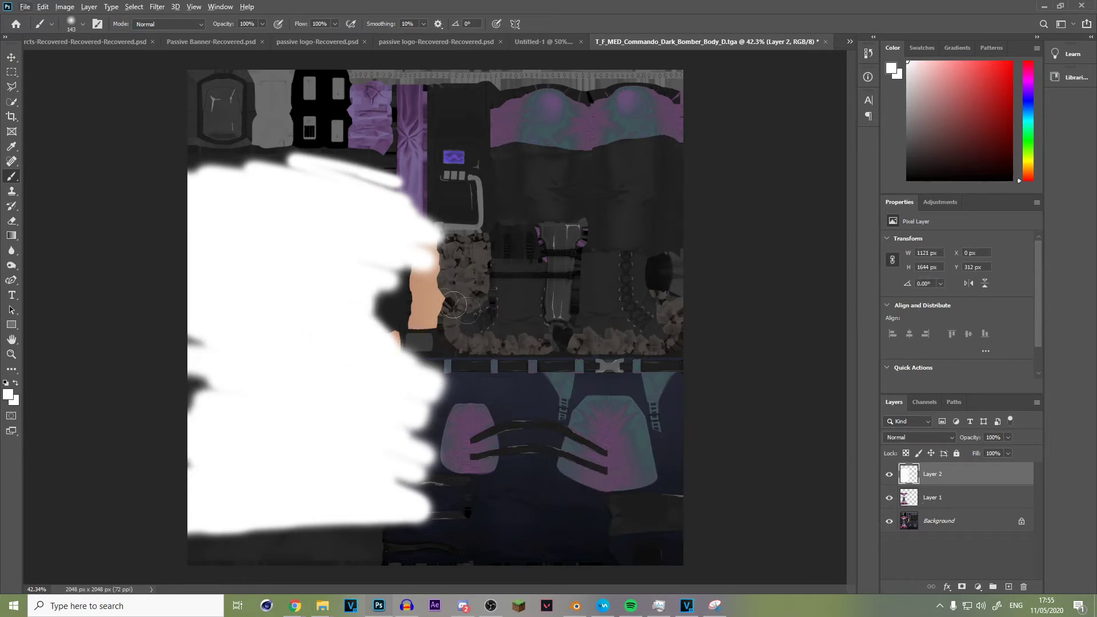
Clip the white-painted layer to the shirt layer below and set its opacity to 67%.
mouse_move(935, 505)
mouse_down()
mouse_move(982, 482)
mouse_move(926, 481)
mouse_move(940, 484)
mouse_up()
alt+click(945, 483)
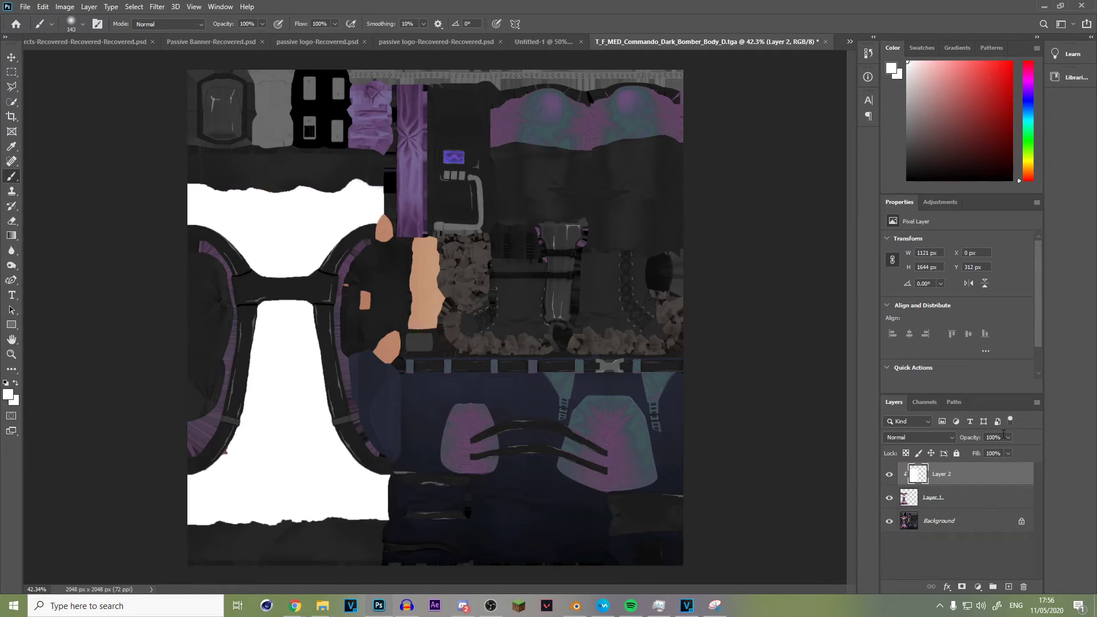
drag(1000, 448, 991, 450)
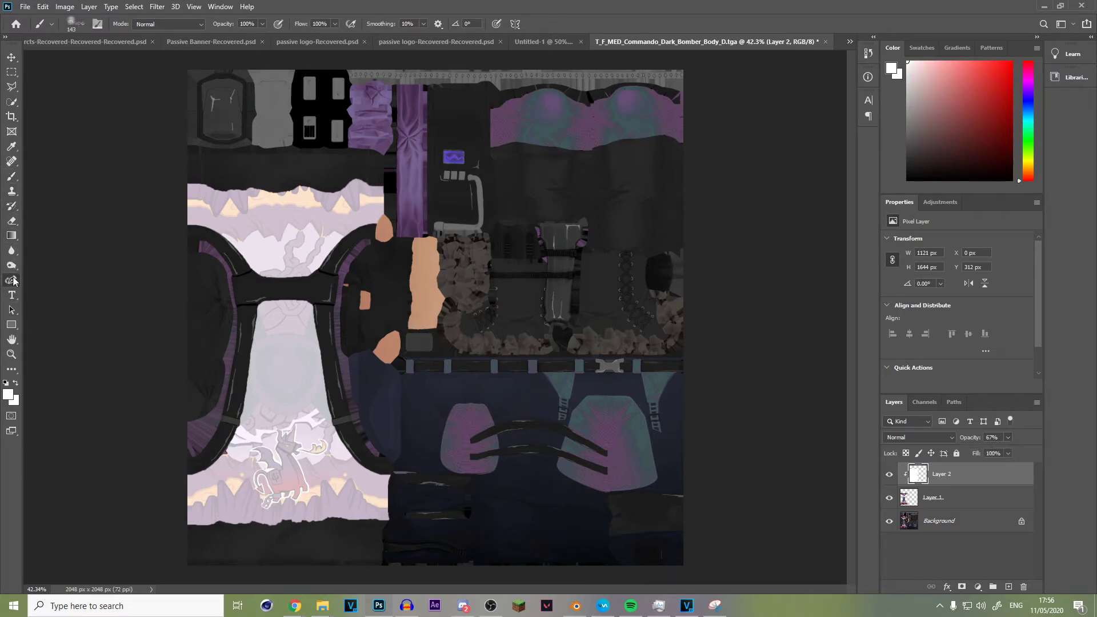
Choose the Curvature Pen tool with default colours and hide the white-painted layer.
click(12, 280)
key(z)
scroll(285, 389, up, 3)
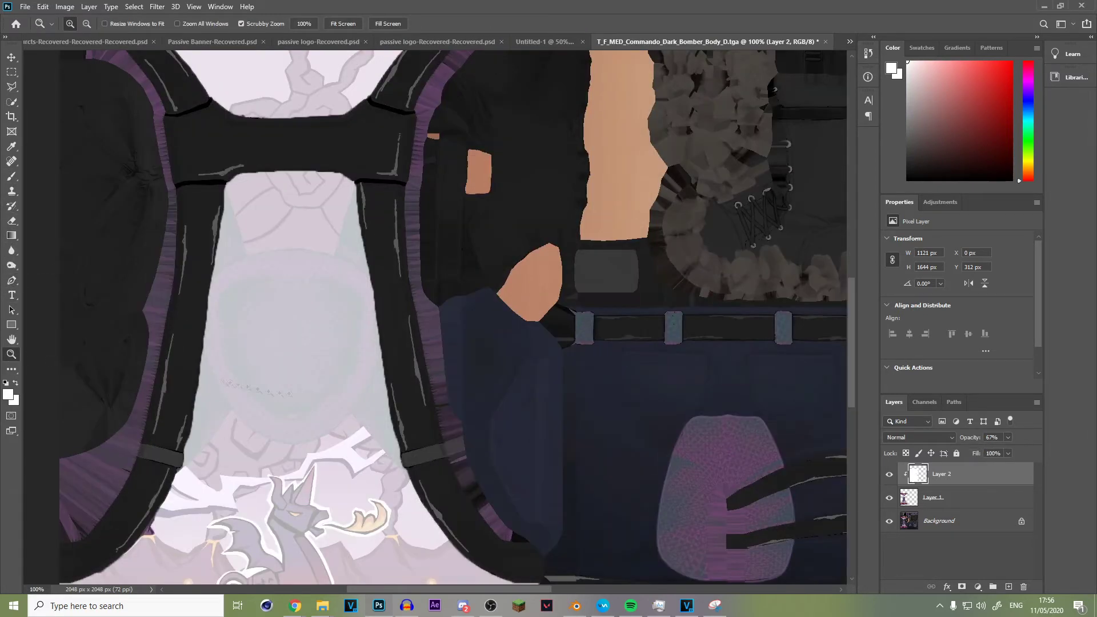
key(d)
right_click(11, 280)
click(51, 301)
key(ctrl+comma)
Trace a curved U-shaped band along the lower rim of the shirt's oval patch as a shape with no fill.
click(203, 344)
click(380, 345)
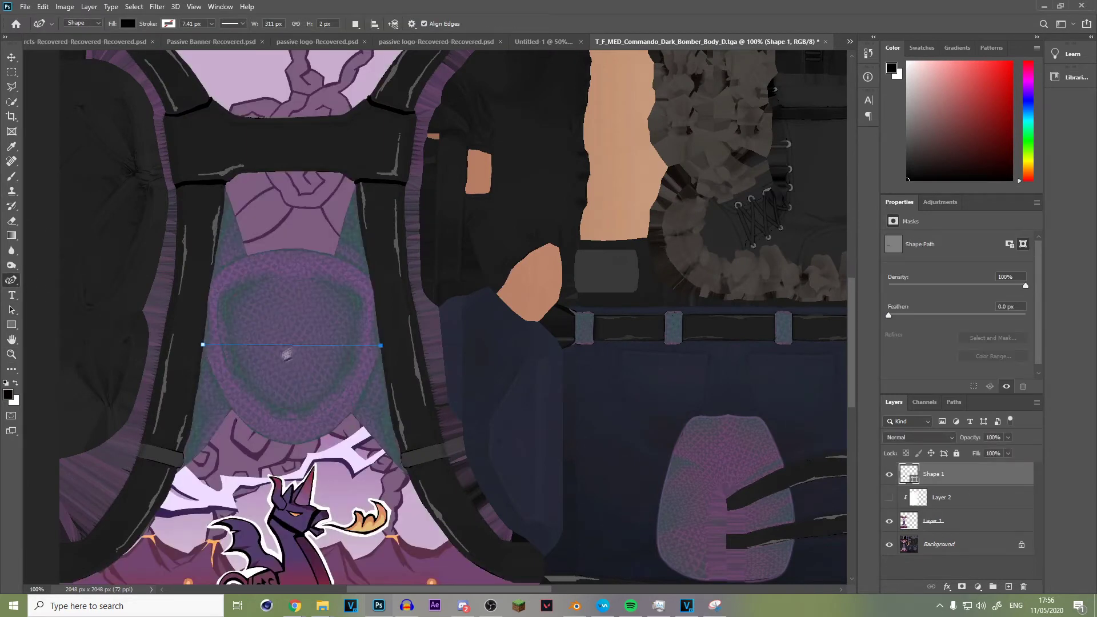
click(294, 443)
click(128, 23)
click(60, 45)
click(226, 399)
click(363, 390)
click(377, 321)
click(363, 323)
click(222, 339)
click(297, 419)
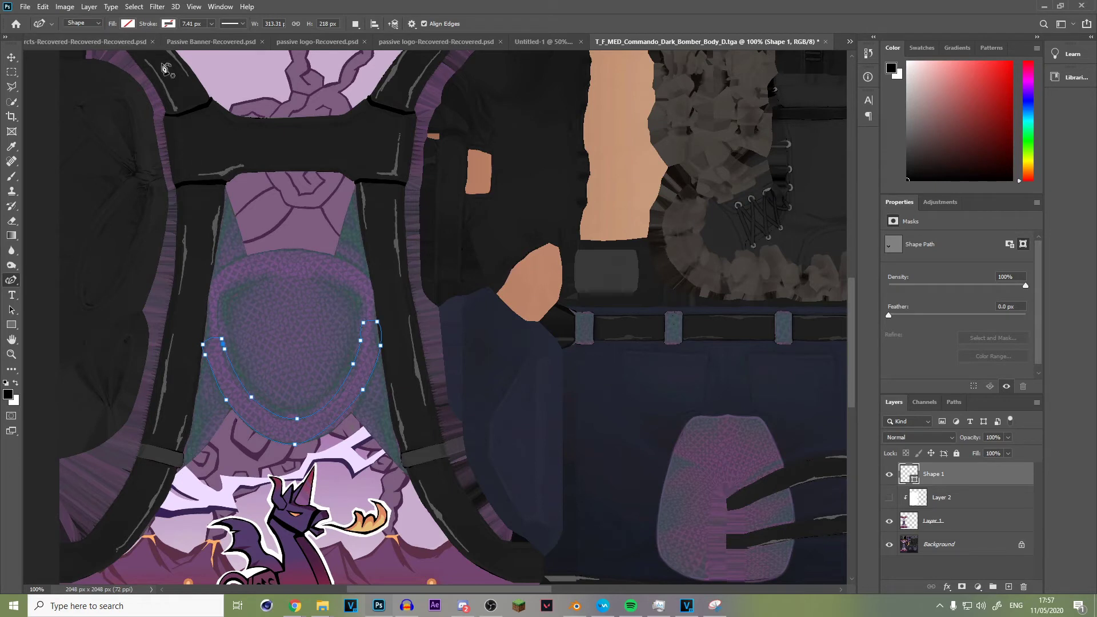
Fill the U-shaped band with bright blue and select the hidden white-painted layer.
click(1027, 108)
click(1009, 62)
click(128, 23)
click(82, 84)
click(128, 24)
click(966, 500)
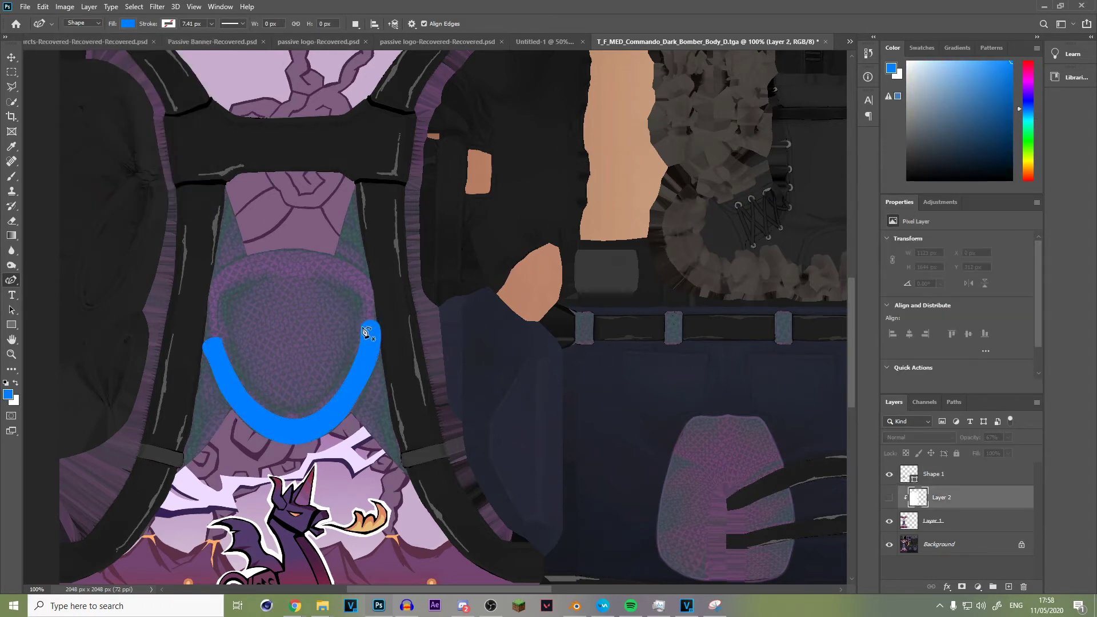
Trace a curved arch band along the upper rim of the shirt's oval patch as a shape with no fill.
click(372, 331)
click(205, 338)
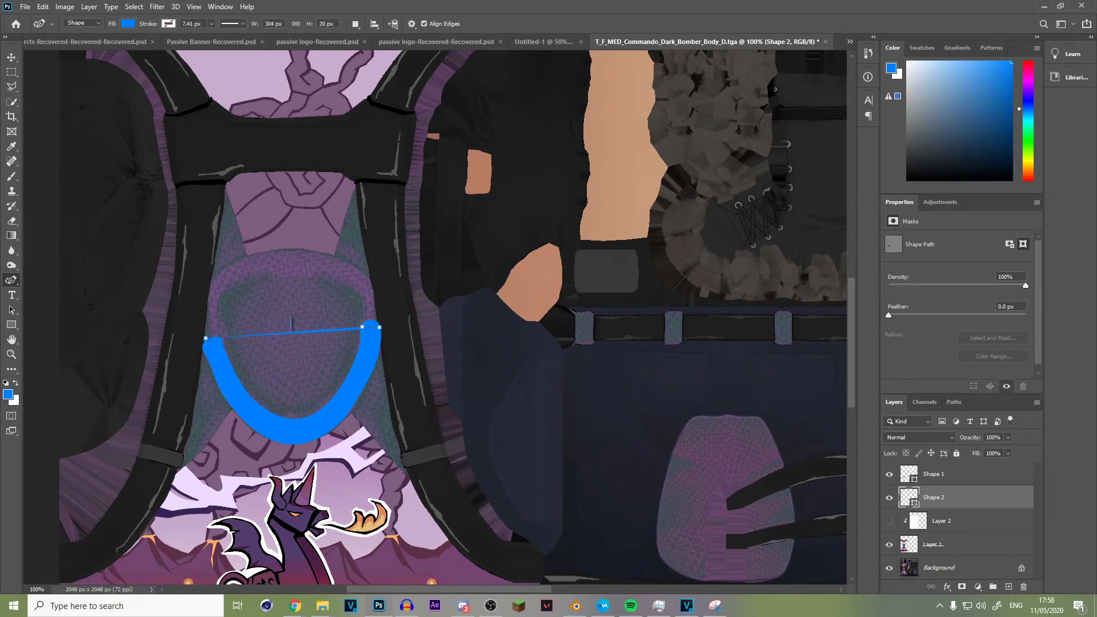
click(285, 251)
click(365, 275)
click(128, 24)
click(56, 45)
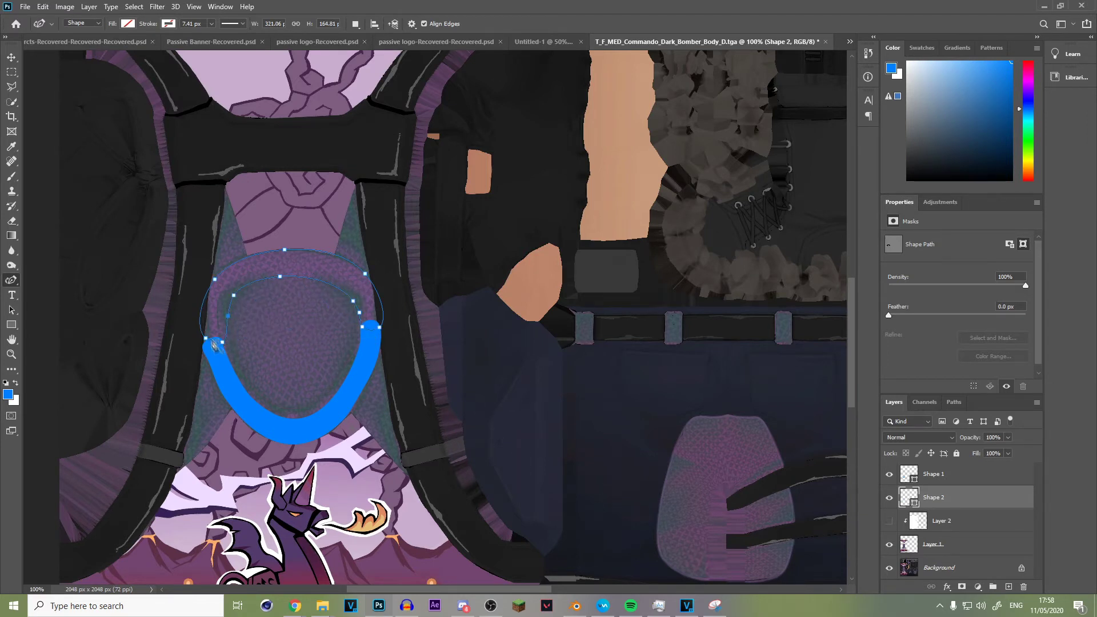
Close the upper arch band and fill it with the same bright blue as the lower band.
click(128, 23)
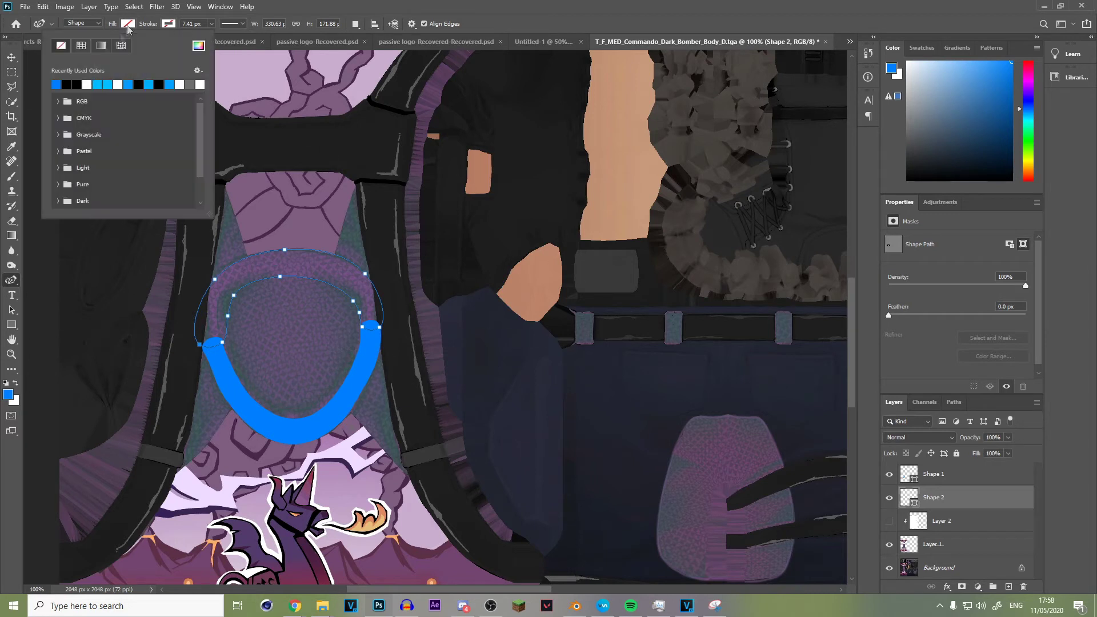
click(78, 45)
click(127, 25)
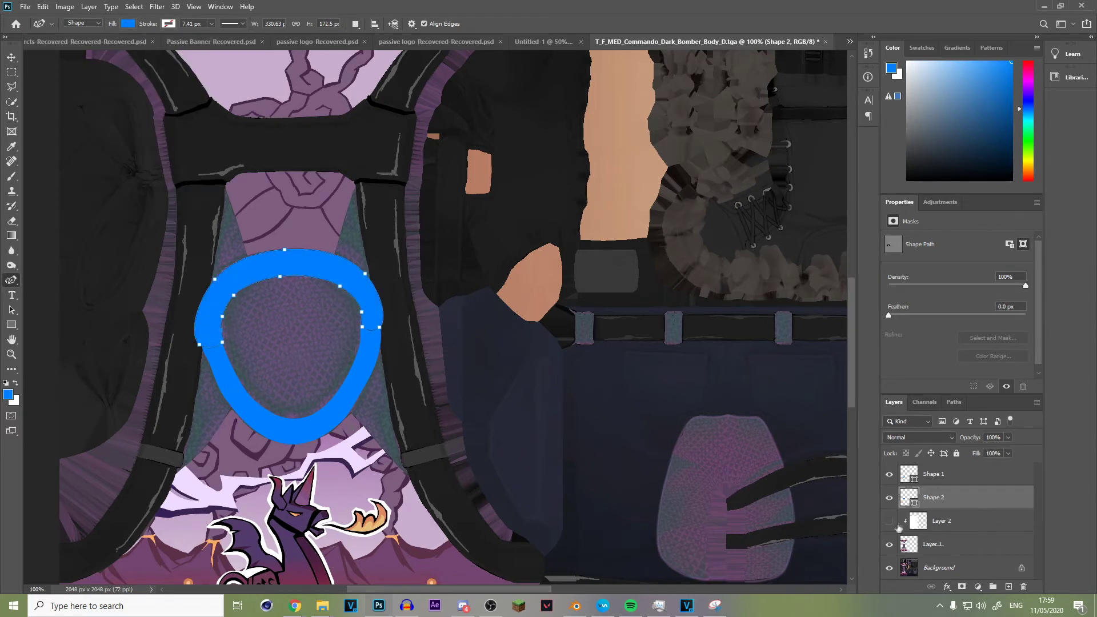
Show the white-painted layer and clip both blue band shapes to the shirt layer.
click(889, 521)
alt+click(943, 509)
alt+click(942, 486)
click(942, 543)
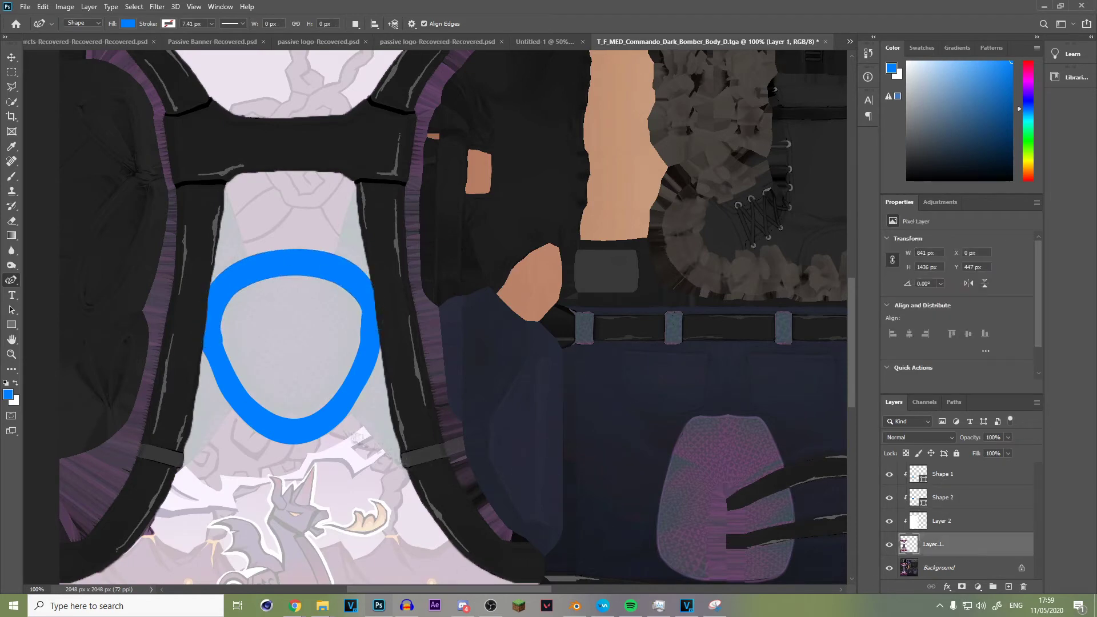
Set the white-painted layer's opacity to 100%.
scroll(318, 342, down, 3)
scroll(318, 342, up, 2)
click(942, 521)
drag(1007, 437, 1040, 465)
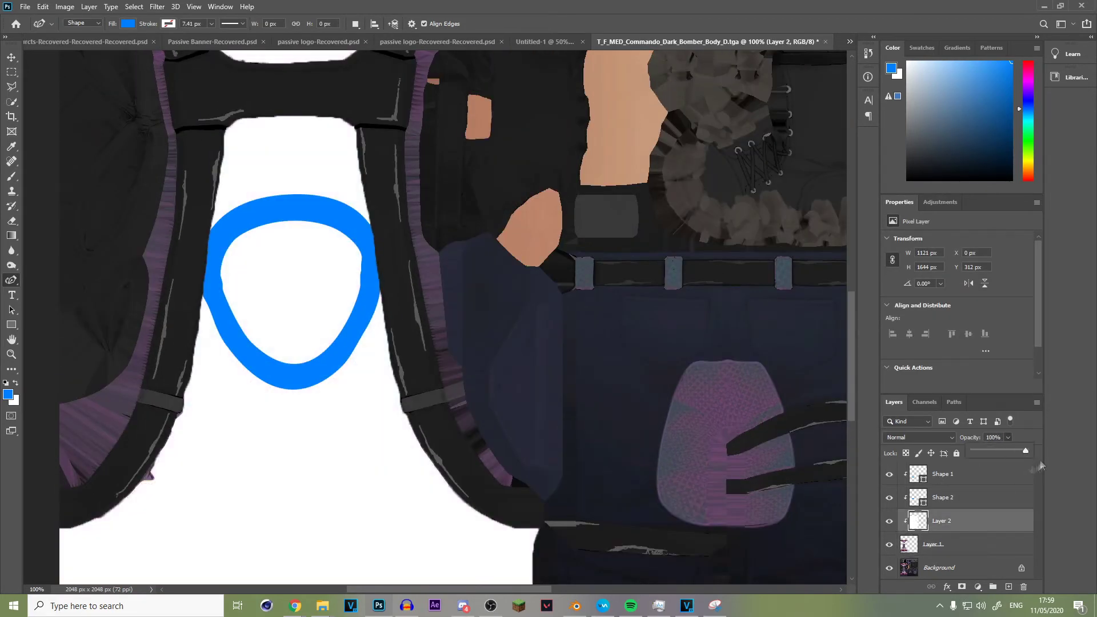
Try to brush over the purple scrap beside the shirt's lower strap on a new layer clipped directly above the shirt layer.
scroll(357, 330, down, 3)
key(b)
key(ctrl+shift+alt+n)
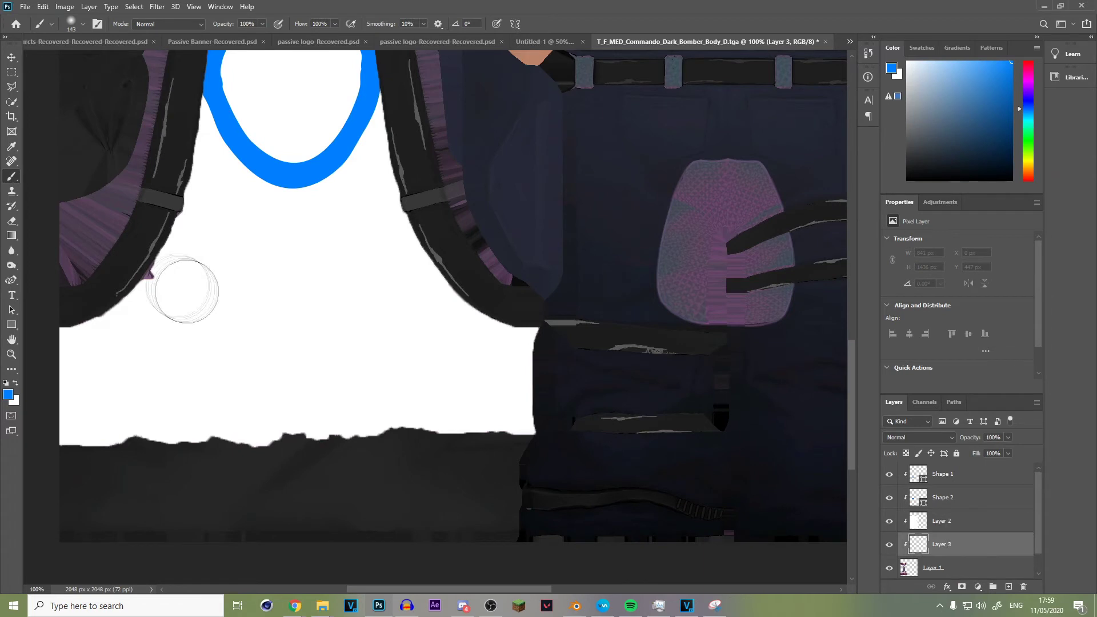
scroll(952, 541, down, 1)
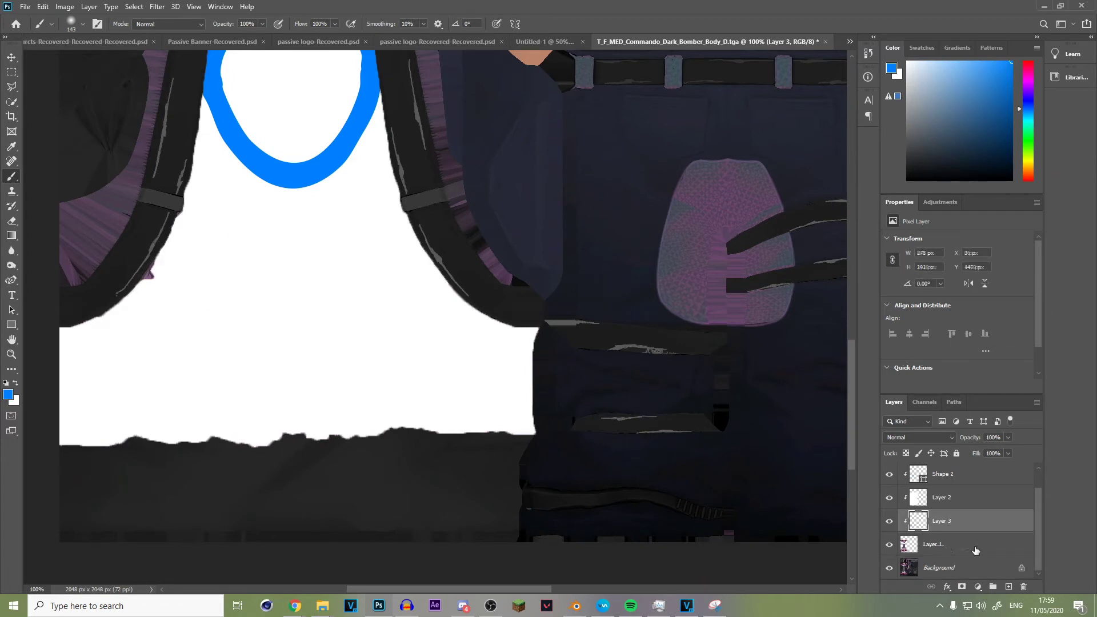
Lasso the purple scrap beside the lower strap on the shirt layer and copy it to a new clipped layer.
click(975, 550)
key(l)
click(156, 280)
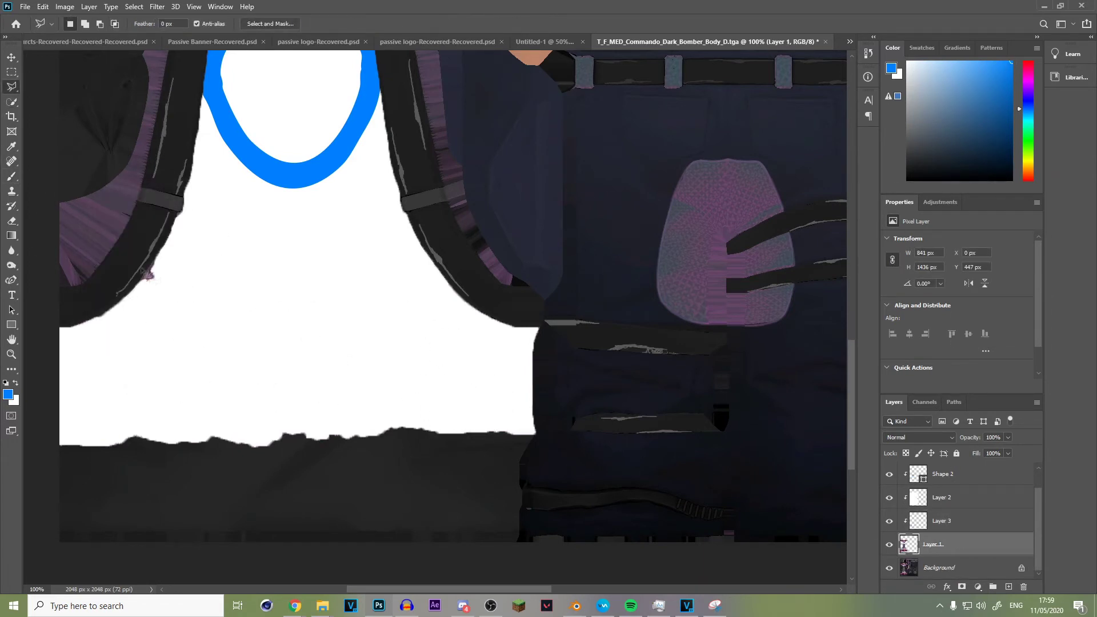
right_click(137, 259)
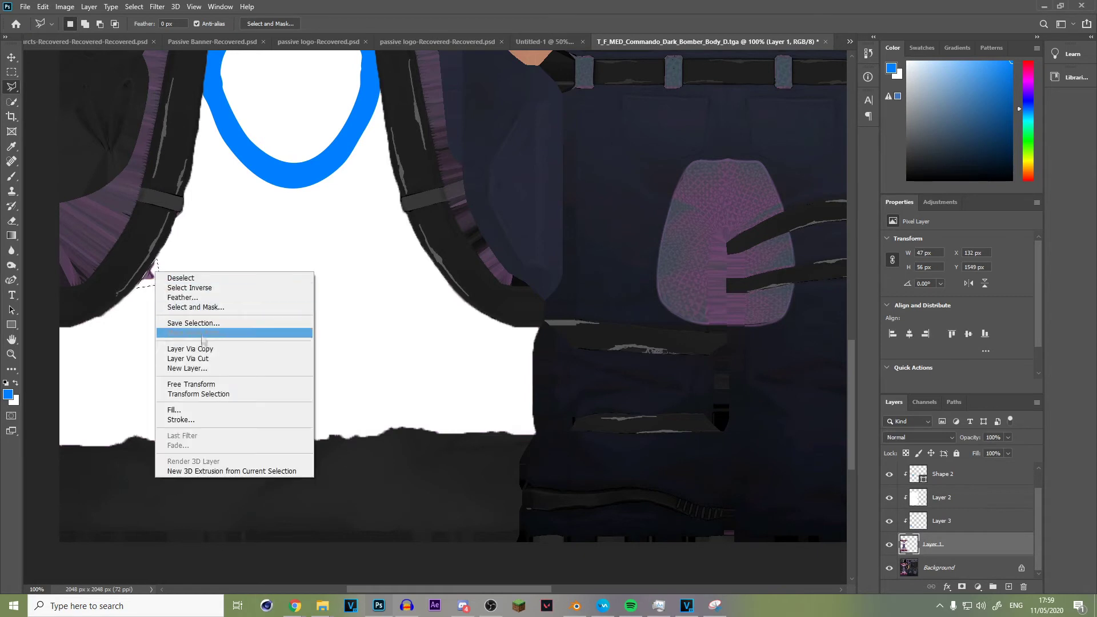
click(183, 355)
alt+click(931, 549)
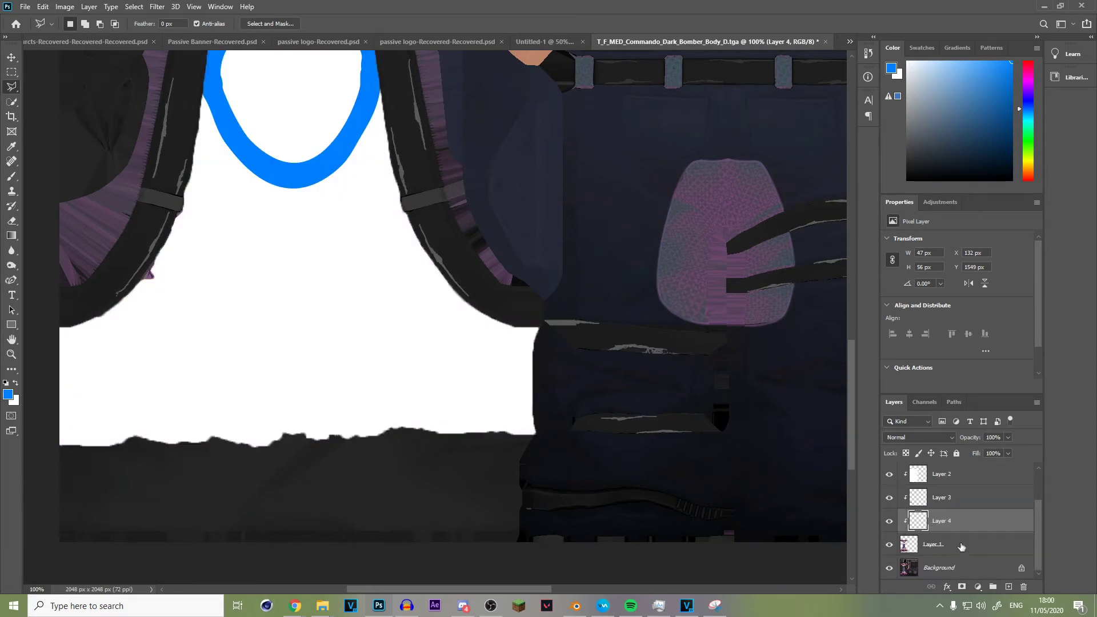
Move the copied scrap layer to the top of the clipped layer stack and fit the texture on screen.
key(ctrl+z)
key(ctrl+z)
key(ctrl+z)
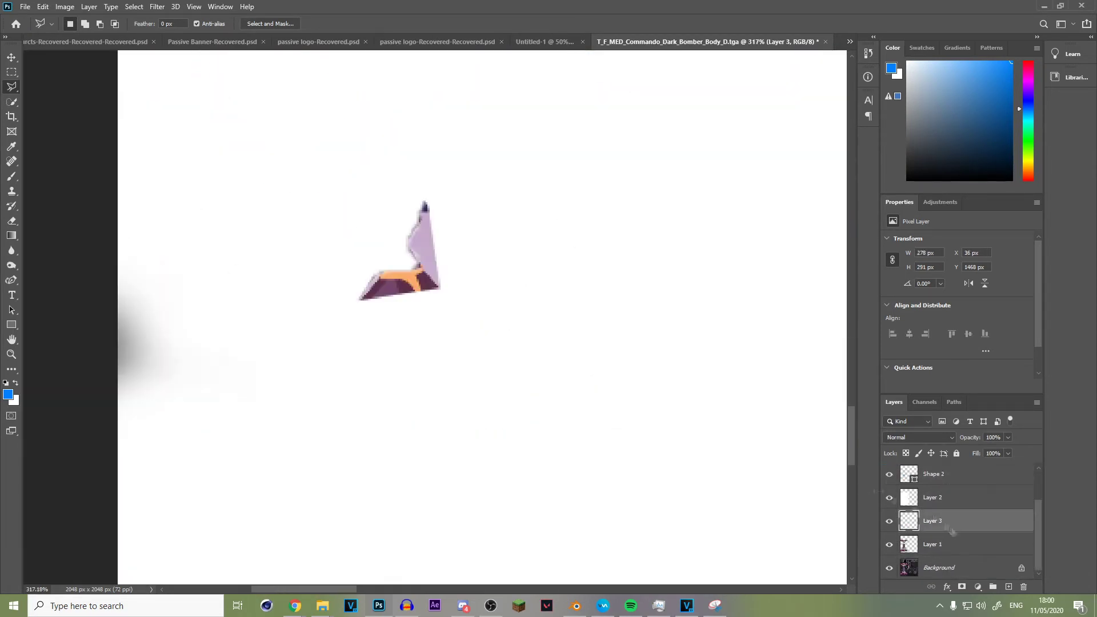
key(z)
key(ctrl+0)
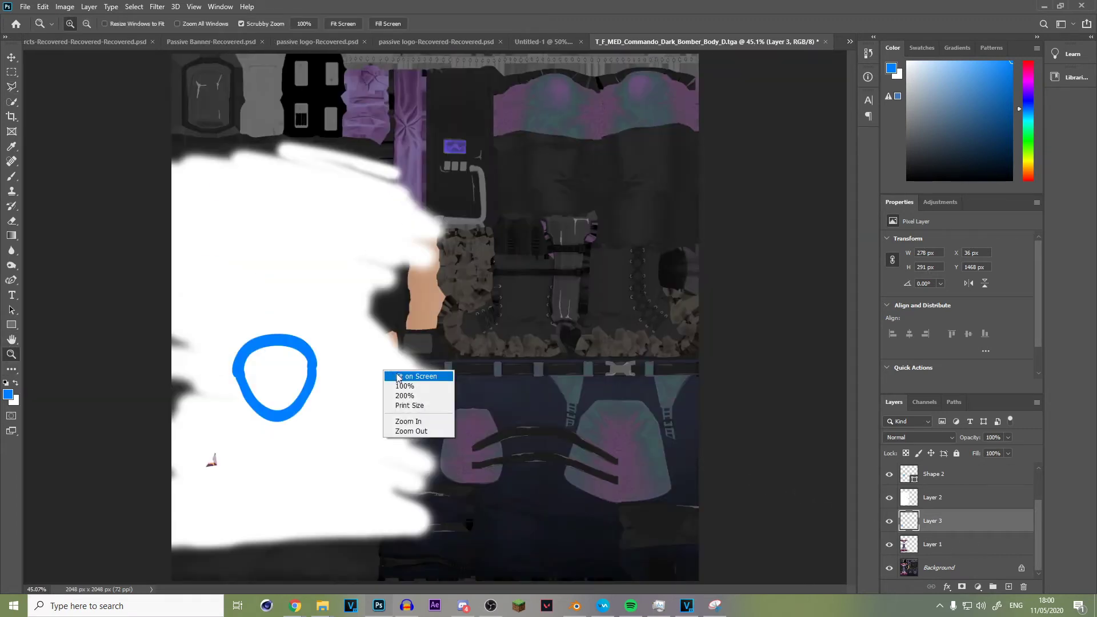
key(ctrl+shift+z)
key(ctrl+shift+z)
key(ctrl+shift+z)
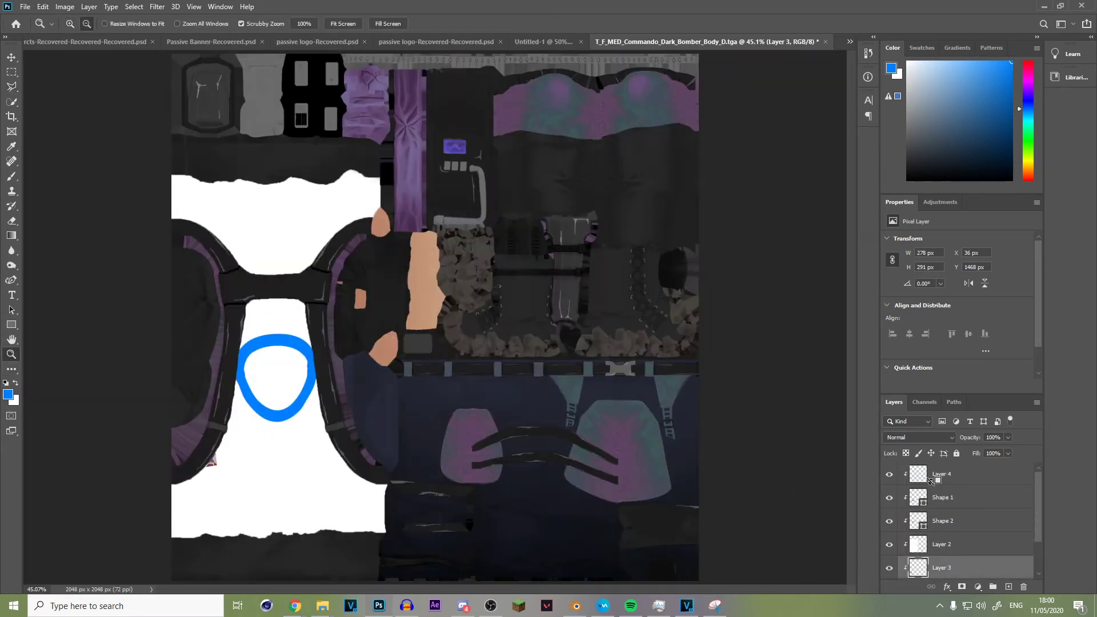
click(894, 478)
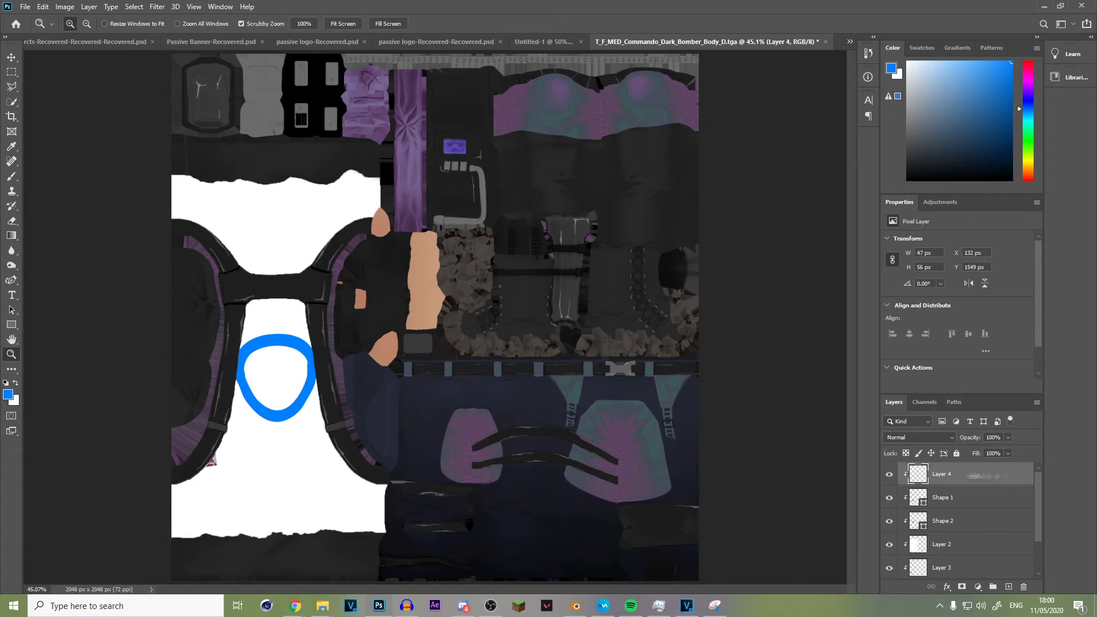
Paint over the purple scrap in white on a new layer clipped to the shirt.
key(ctrl+shift+alt+n)
key(b)
mouse_move(210, 431)
mouse_down()
mouse_move(188, 496)
mouse_move(209, 453)
mouse_move(197, 484)
mouse_up()
key(ctrl+z)
click(907, 62)
alt+click(957, 485)
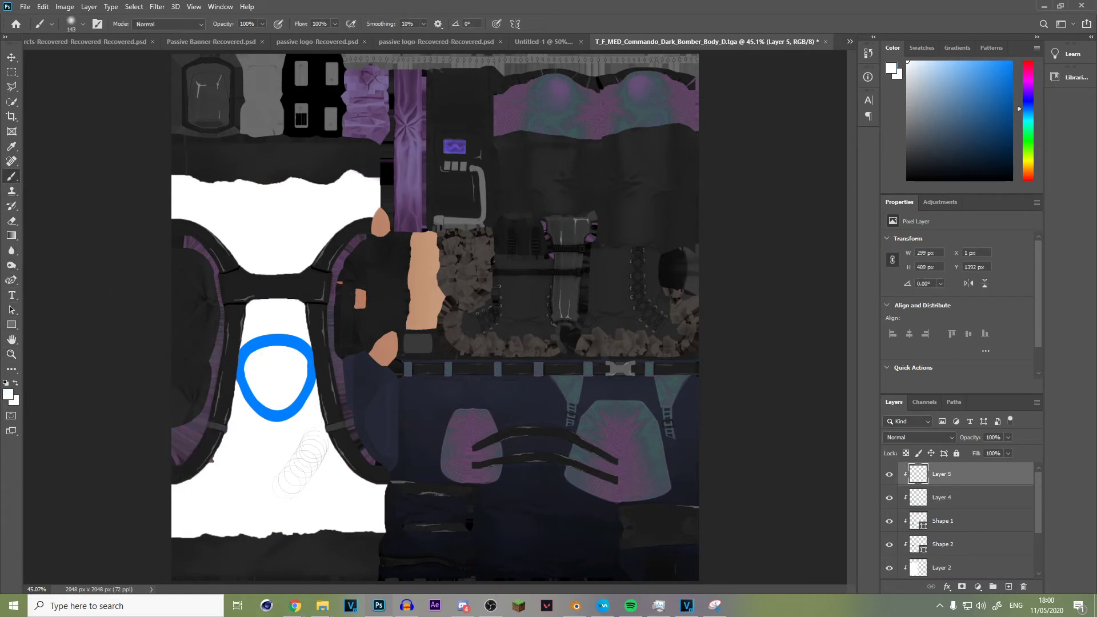
Switch to File Explorer and open the GFX folder on Local Disk (D:).
click(125, 563)
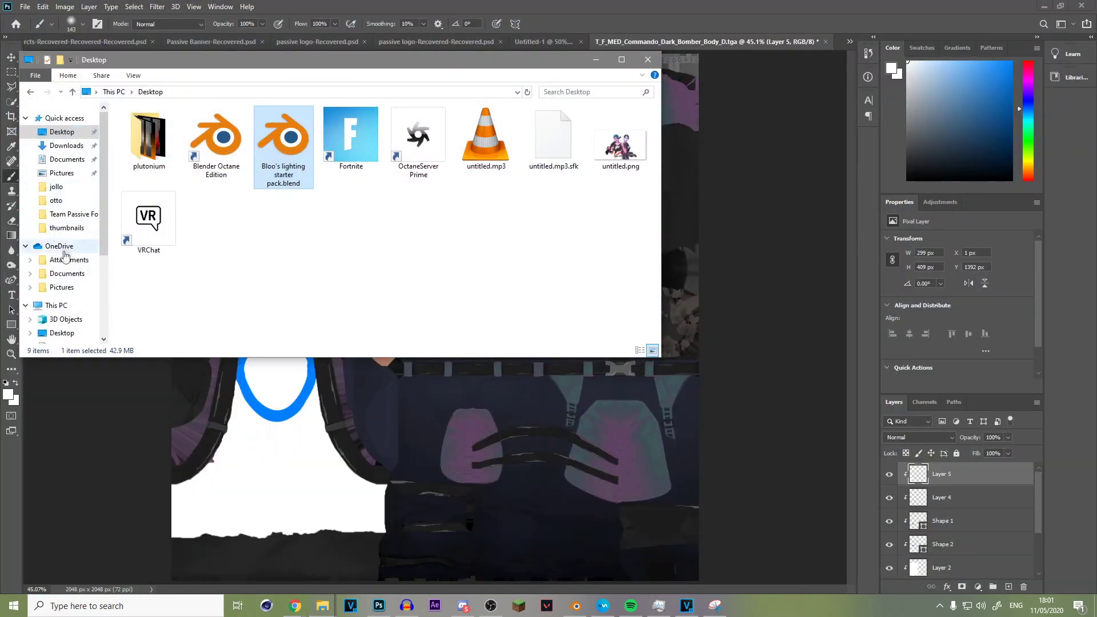
scroll(63, 274, down, 2)
click(71, 337)
double_click(195, 182)
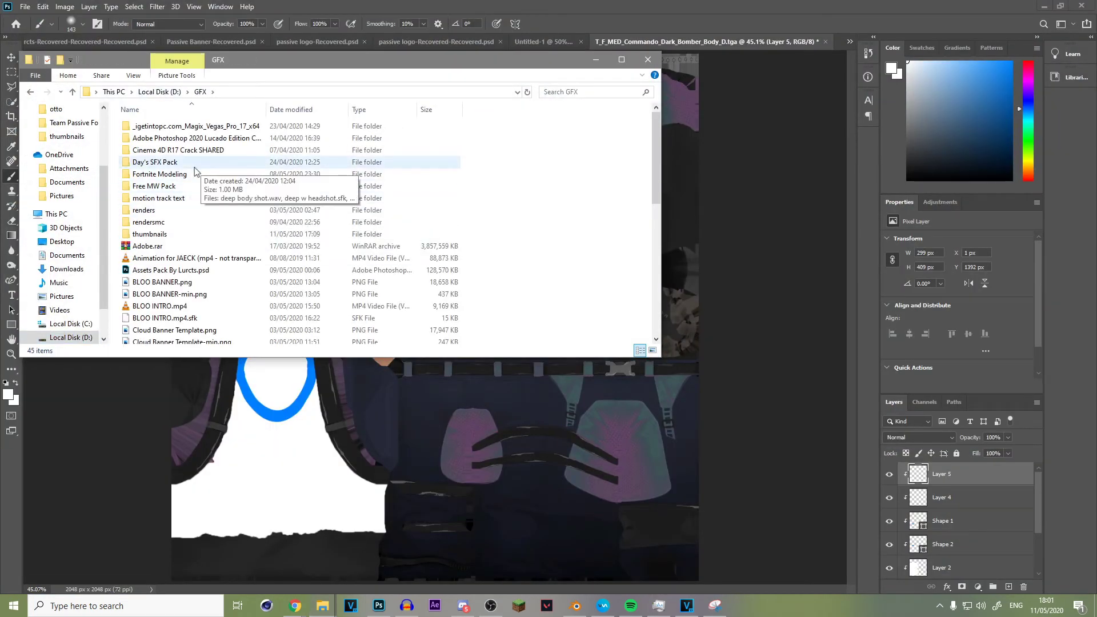
double_click(160, 209)
key(alt+Left)
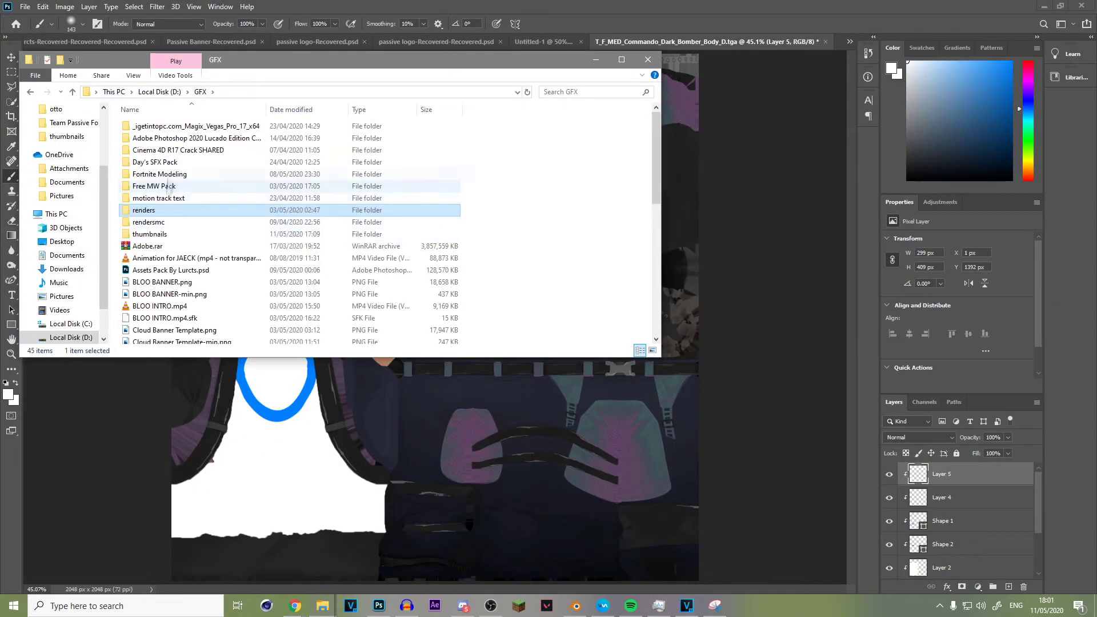
scroll(69, 188, up, 2)
scroll(200, 167, down, 1)
scroll(160, 163, up, 1)
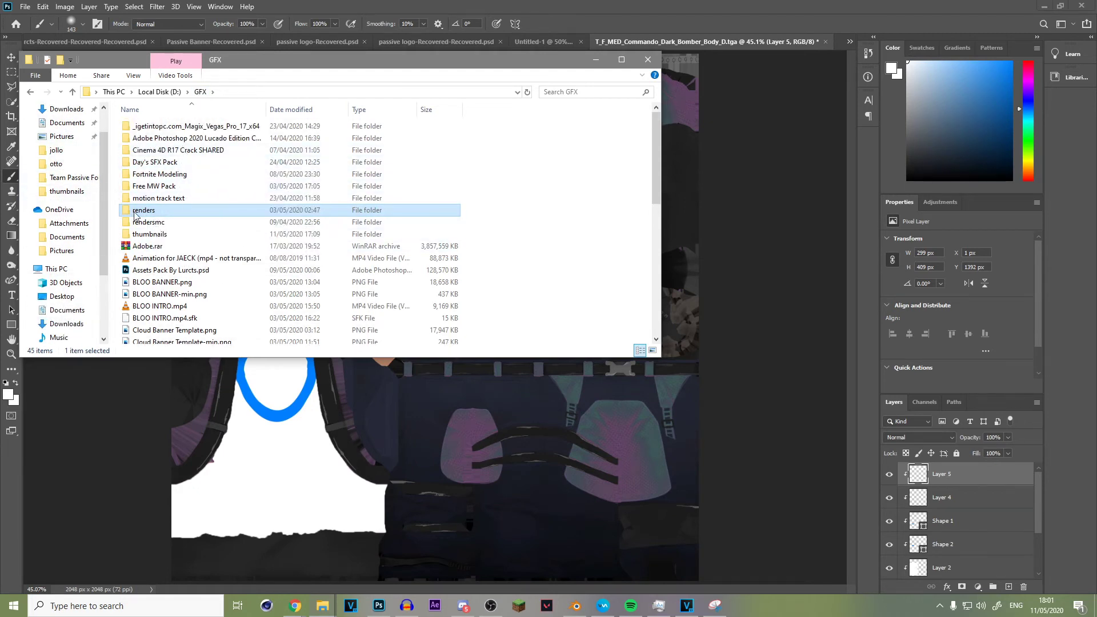
Find WHZR LOGO.png in the GFX folder and place it on the white shirt below the blue ring in Photoshop.
scroll(63, 257, down, 2)
scroll(169, 159, down, 4)
scroll(171, 172, up, 3)
scroll(174, 240, down, 5)
scroll(171, 320, up, 4)
scroll(184, 286, down, 3)
click(154, 325)
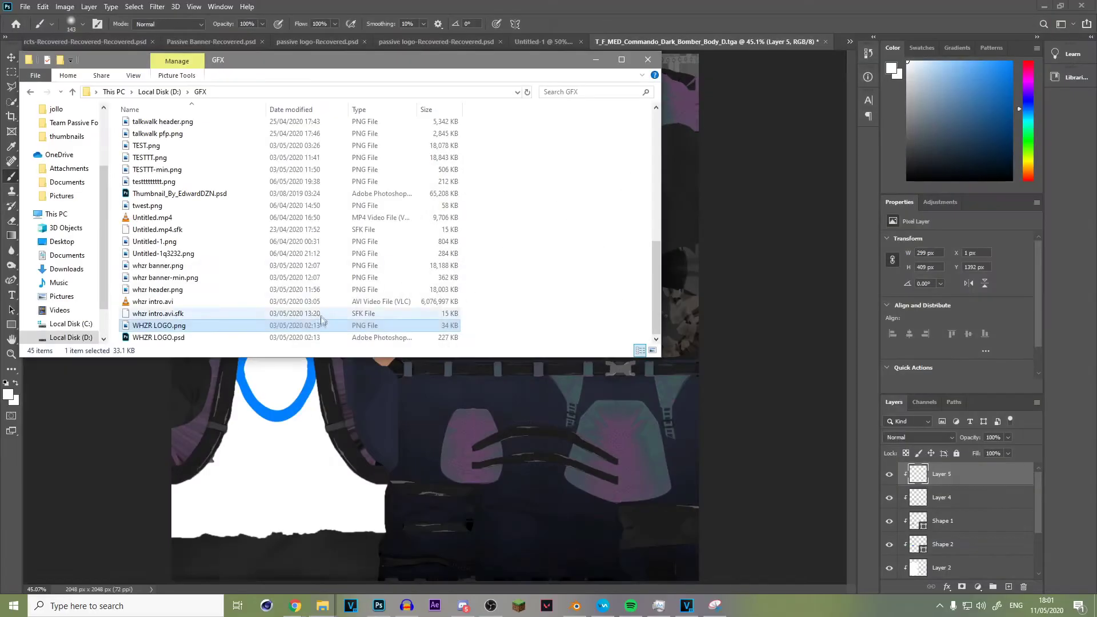
drag(154, 325, 320, 505)
key(Return)
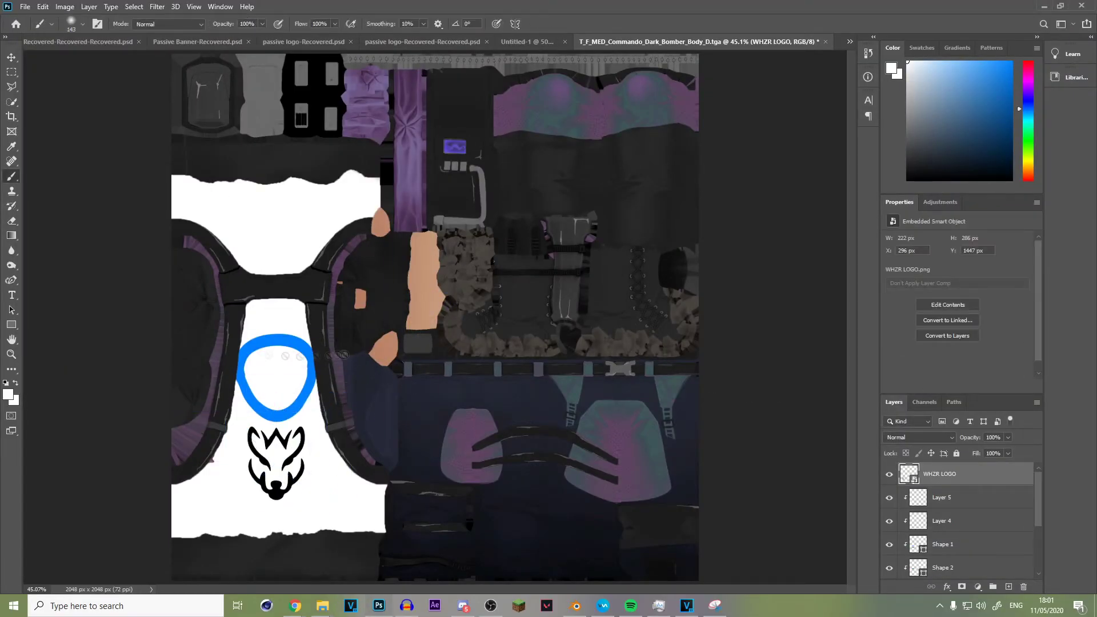
Duplicate the wolf logo, move the copy to the shirt's upper white area and rotate it upside down.
key(ctrl+j)
key(ctrl+t)
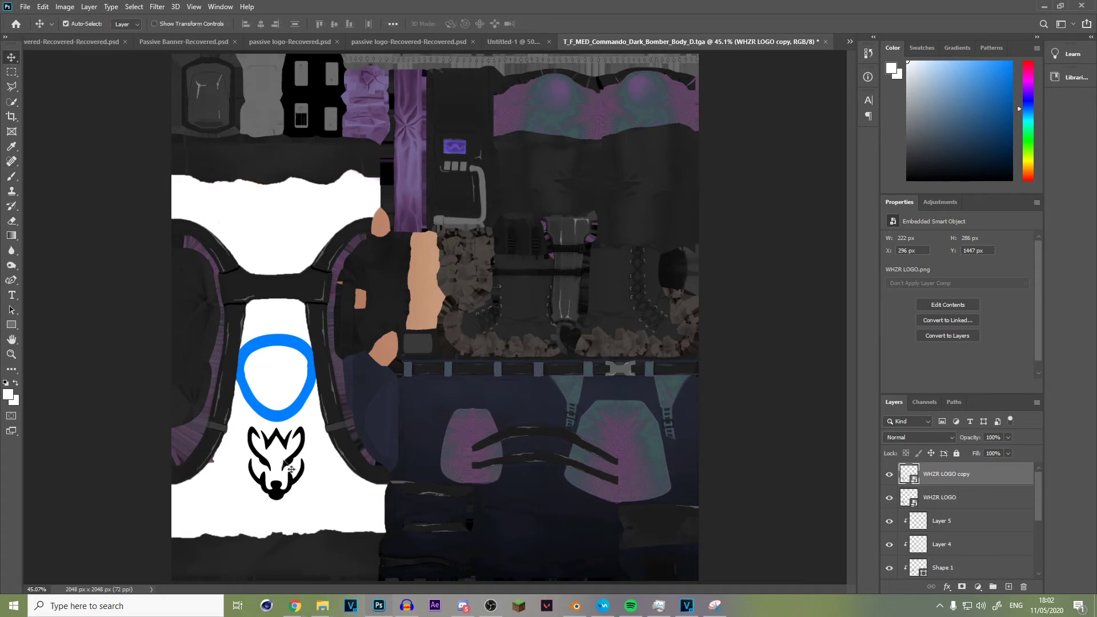
drag(277, 459, 277, 225)
drag(334, 173, 217, 289)
key(Return)
click(25, 7)
click(25, 6)
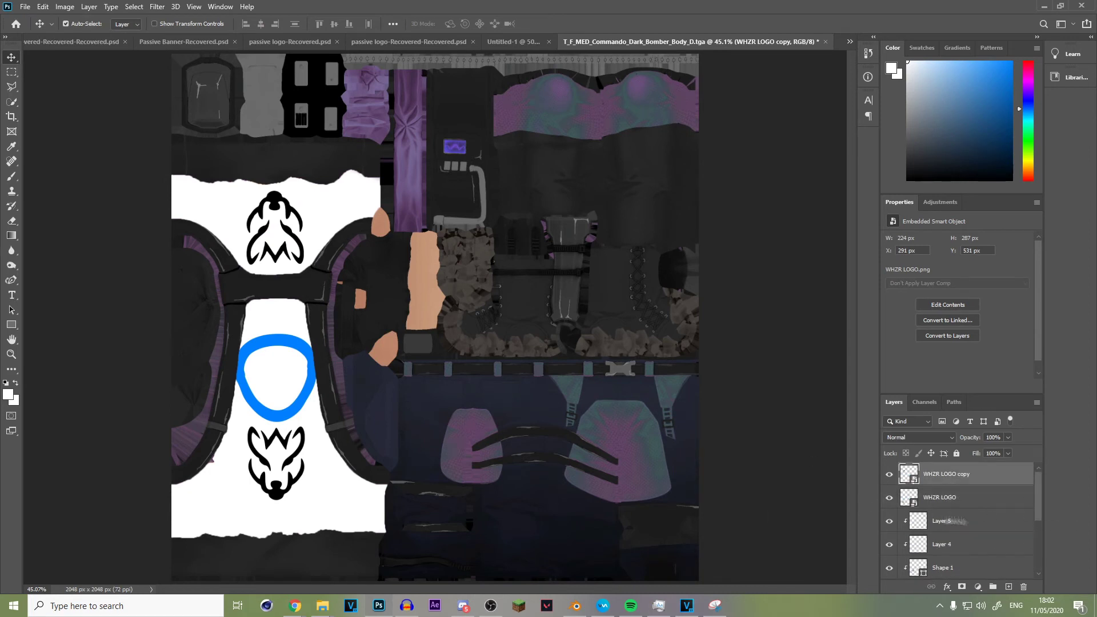
Select the black strap crossbar between the two white shirt areas on the Background layer and copy it to a new layer.
scroll(992, 506, down, 5)
click(959, 543)
click(959, 567)
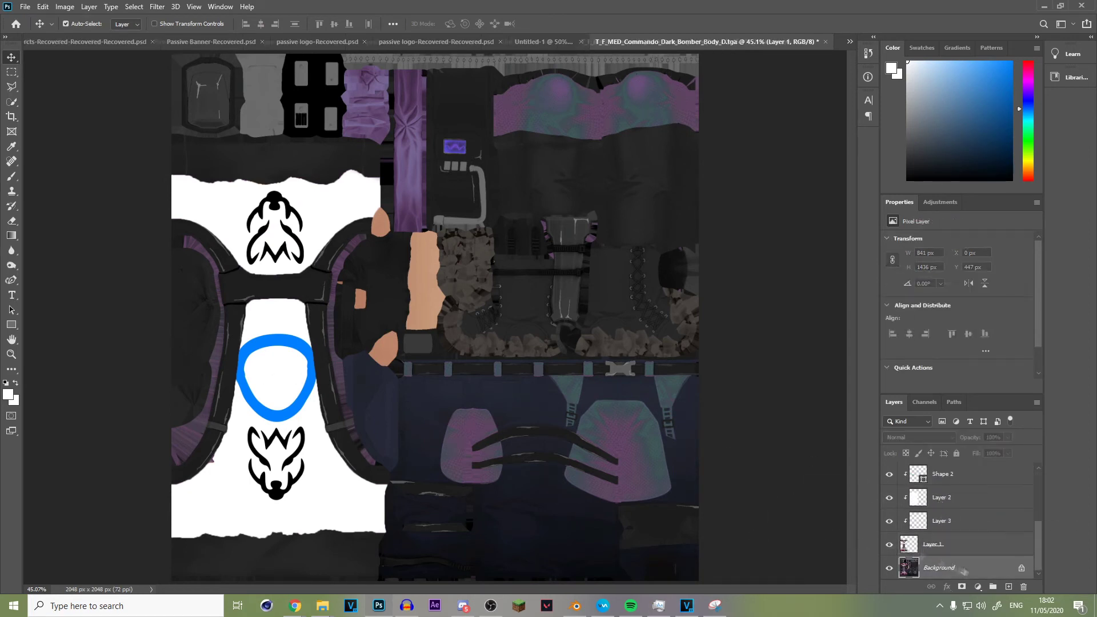
click(11, 102)
alt+click(195, 228)
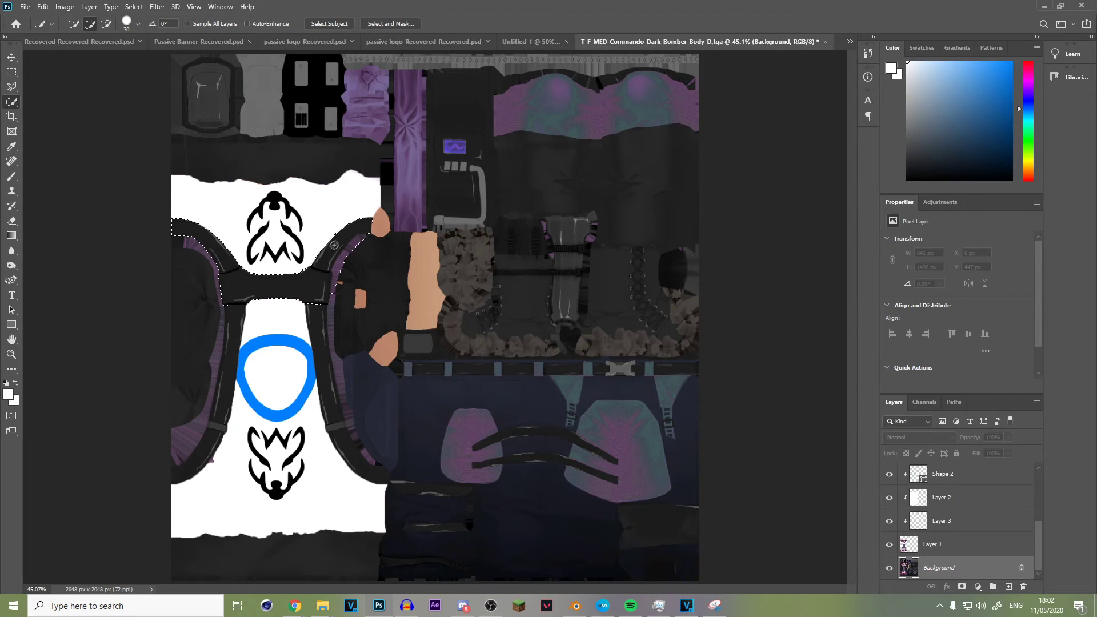
right_click(272, 291)
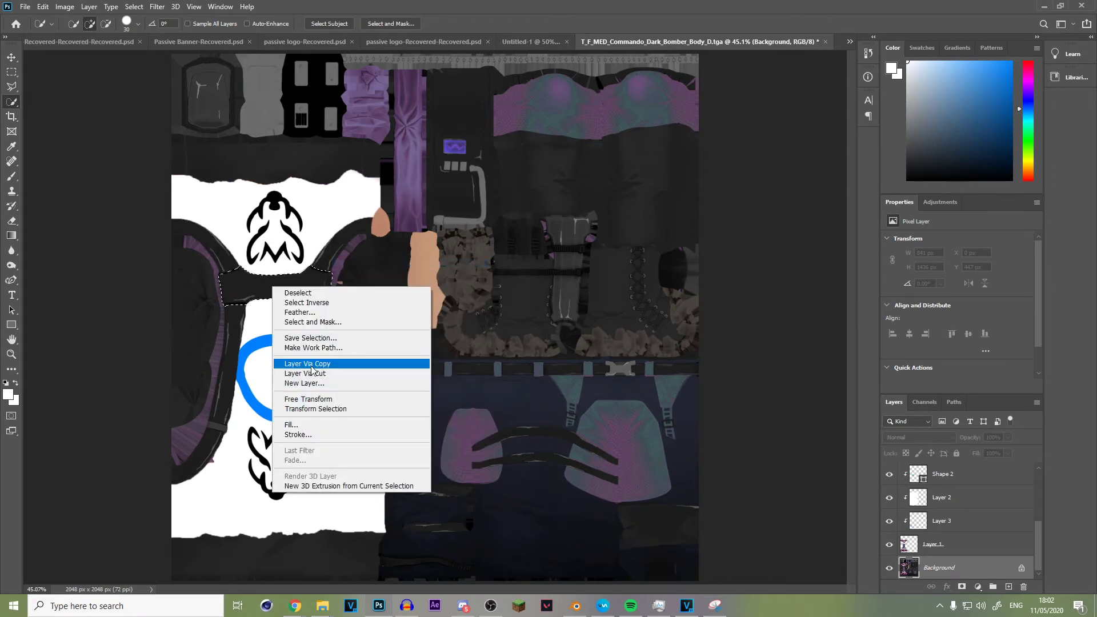
click(304, 364)
Add the white text BLOO on the strap crossbar in Burbank Big Regular Black at 72 pt.
click(11, 295)
click(247, 284)
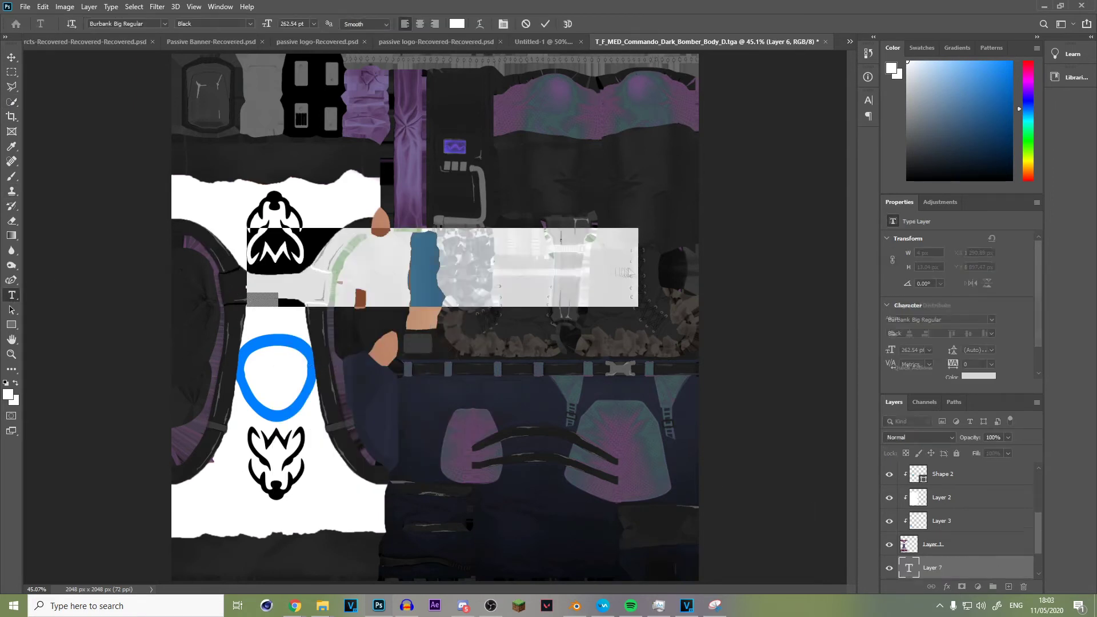
key(BackSpace)
text(BLOO)
key(ctrl+a)
click(313, 24)
click(297, 168)
click(545, 23)
Rotate the BLOO text upside down, about -178.71°, and centre it on the strap crossbar.
key(ctrl+t)
drag(290, 270, 246, 295)
key(Return)
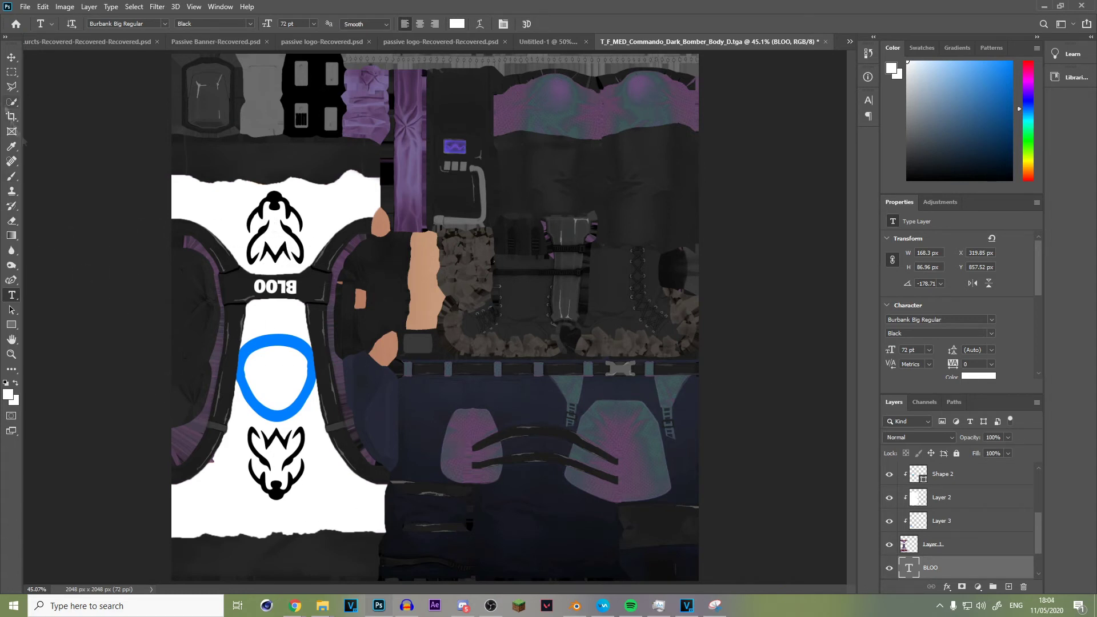
Flatten all layers of the texture into the Background layer.
click(12, 86)
click(11, 355)
click(208, 496)
mouse_move(547, 588)
mouse_down()
mouse_move(449, 587)
mouse_move(503, 587)
mouse_up()
click(941, 521)
right_click(947, 529)
key(Escape)
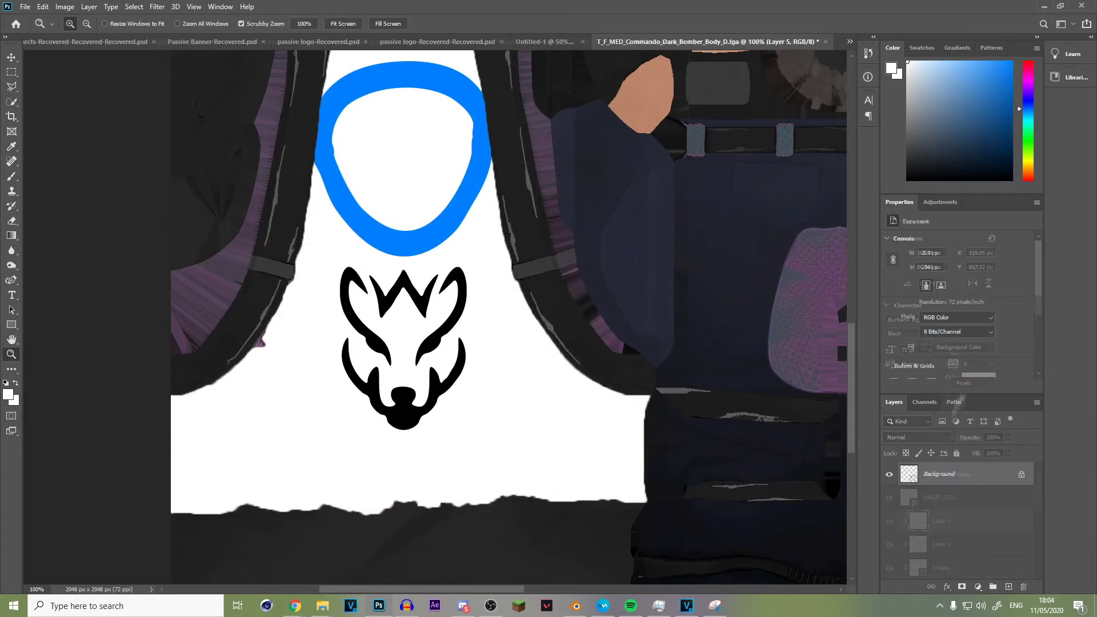
Lasso a thin strip along the white shirt's torn bottom hem and copy it to a new layer.
click(12, 86)
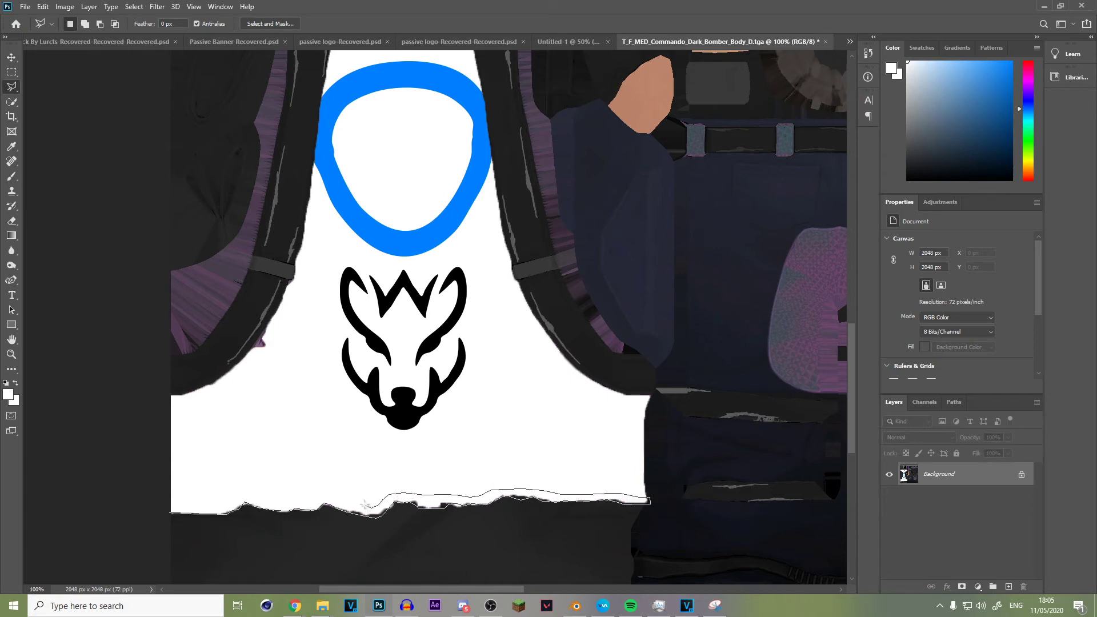
right_click(200, 517)
click(257, 382)
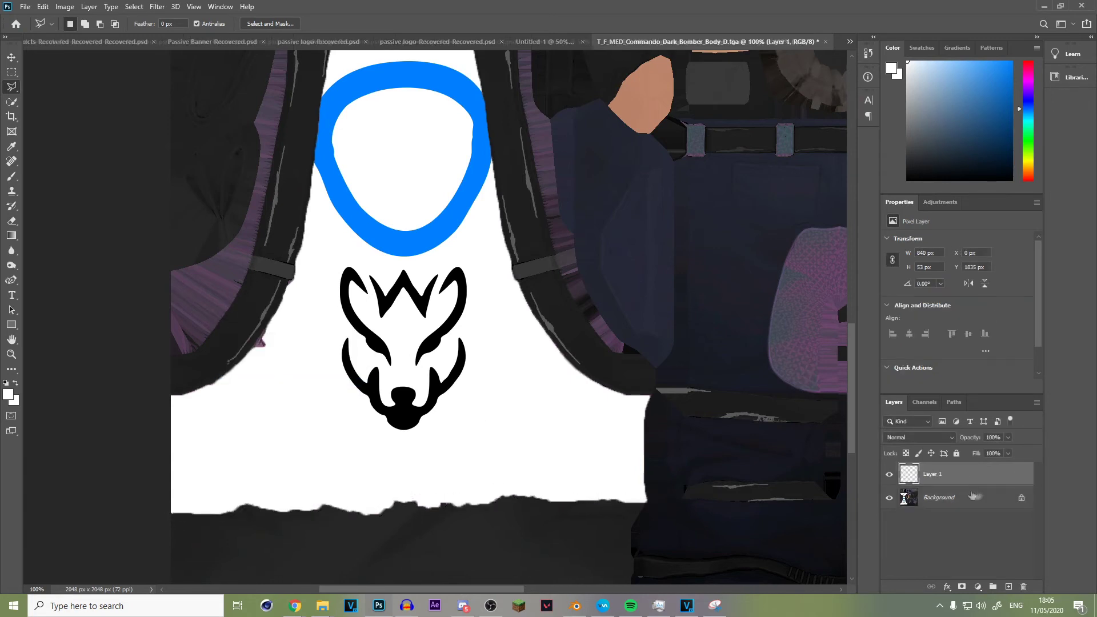
Paint bright blue along the shirt's bottom hem on a new layer and clip it to the copied hem strip.
click(1008, 587)
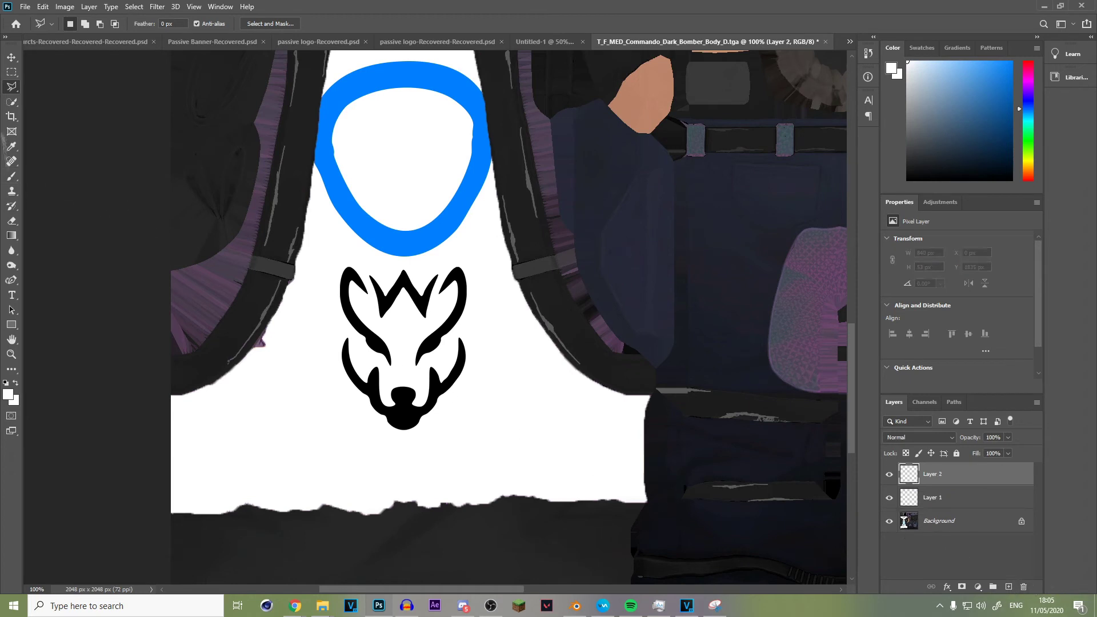
key(b)
click(1011, 62)
mouse_move(206, 486)
mouse_down()
mouse_move(440, 535)
mouse_move(711, 517)
mouse_up()
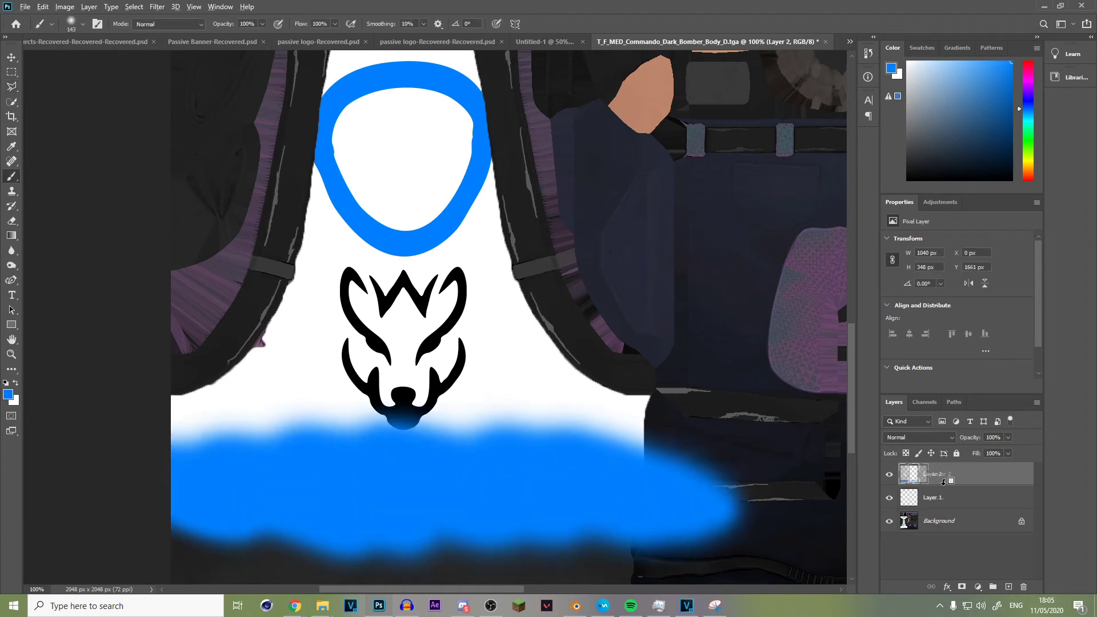
key(ctrl+alt+g)
key(ctrl+t)
key(Return)
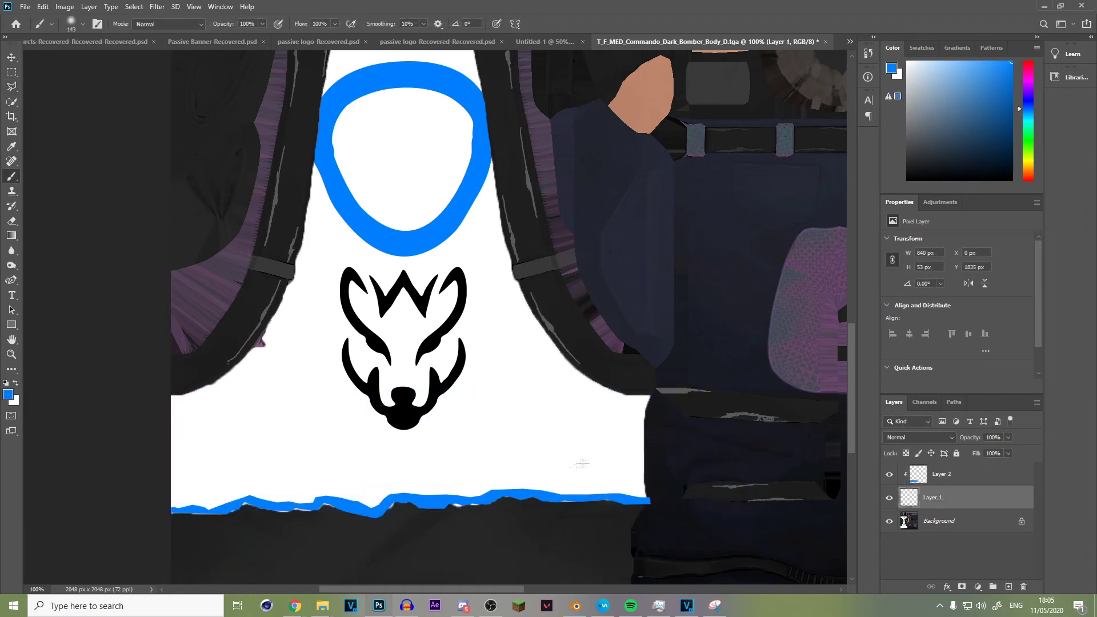
Merge the blue paint layer with the copied hem strip and shift the merged strip about 8 px down over the torn edge.
shift+click(937, 497)
right_click(937, 497)
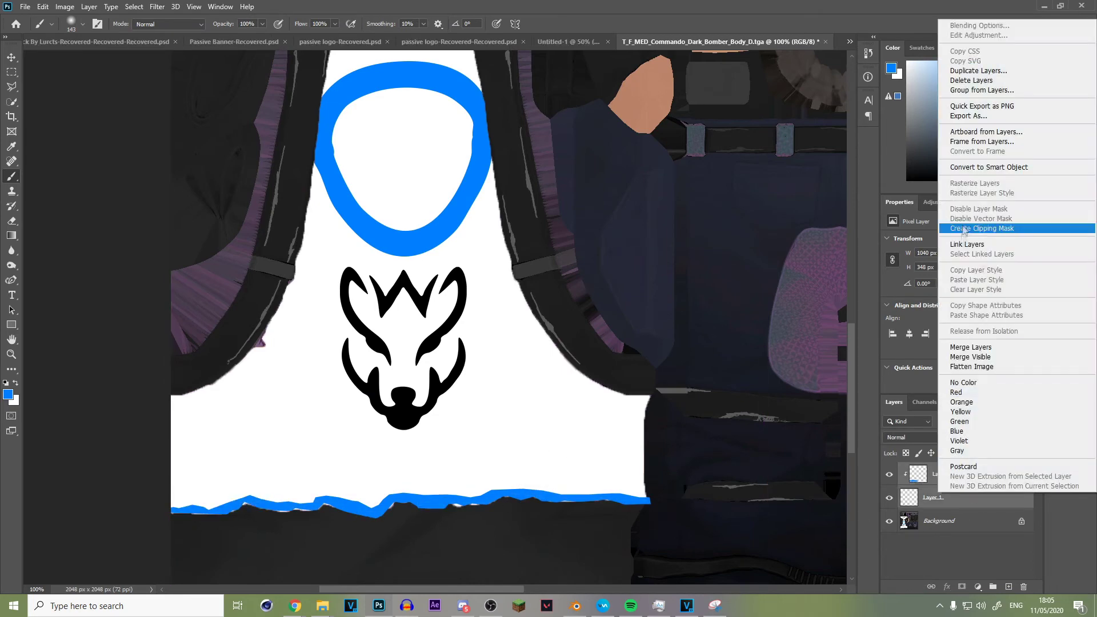
click(965, 348)
click(12, 58)
drag(440, 498, 439, 502)
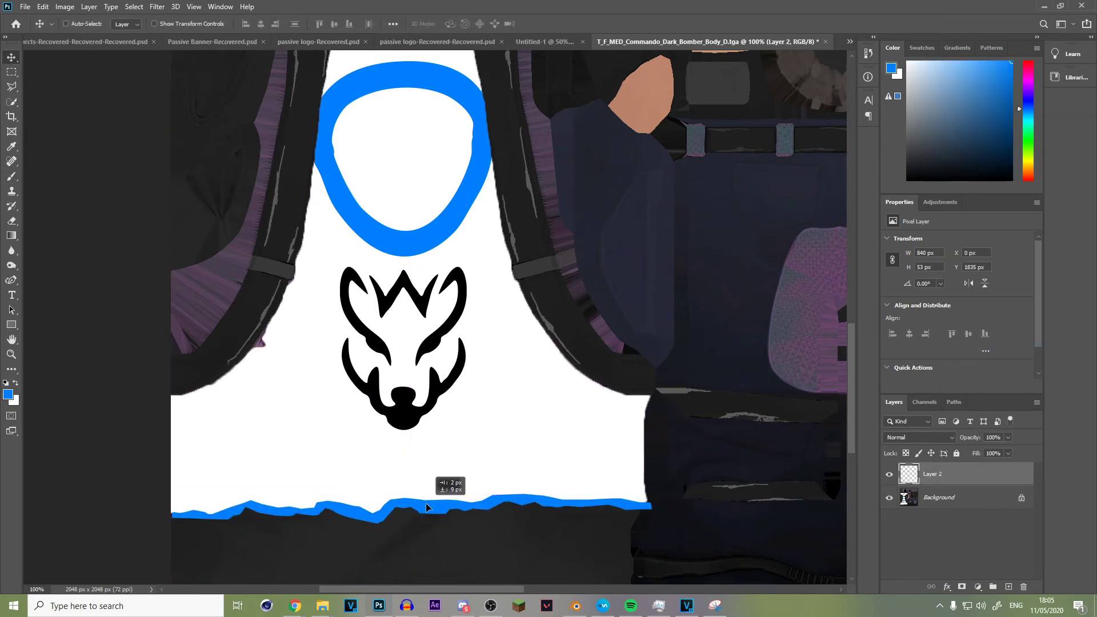
Examine the whole shirt texture at 66.67% zoom, from the upper wolf logo and BLOO strap down to the blue hem.
scroll(400, 286, up, 4)
click(11, 354)
right_click(213, 330)
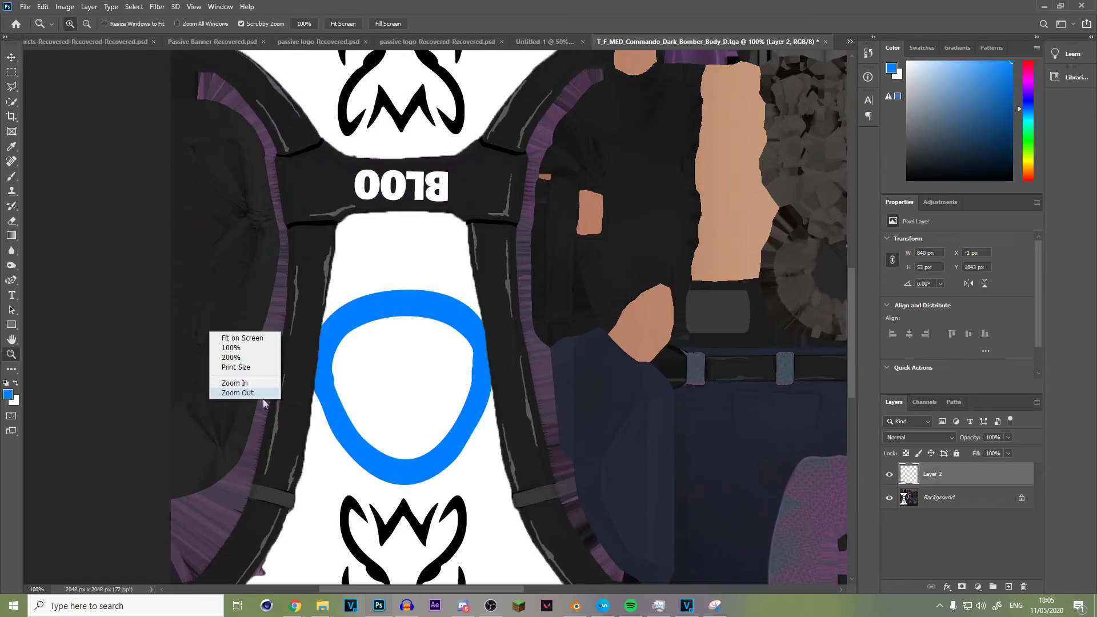
click(232, 398)
key(t)
click(372, 251)
scroll(413, 328, up, 3)
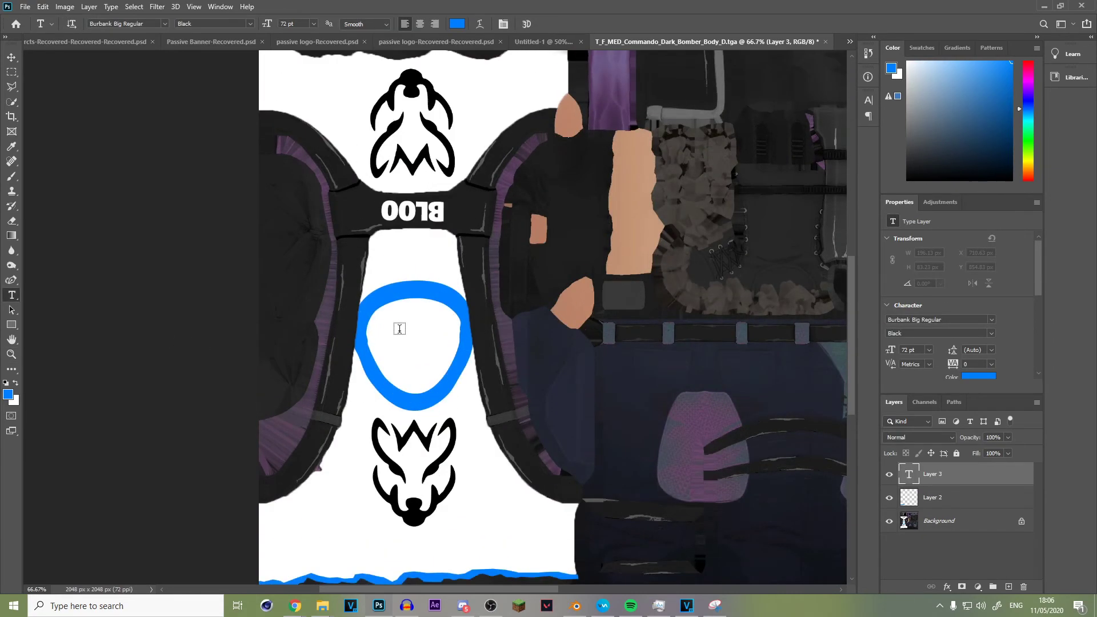
scroll(406, 285, down, 4)
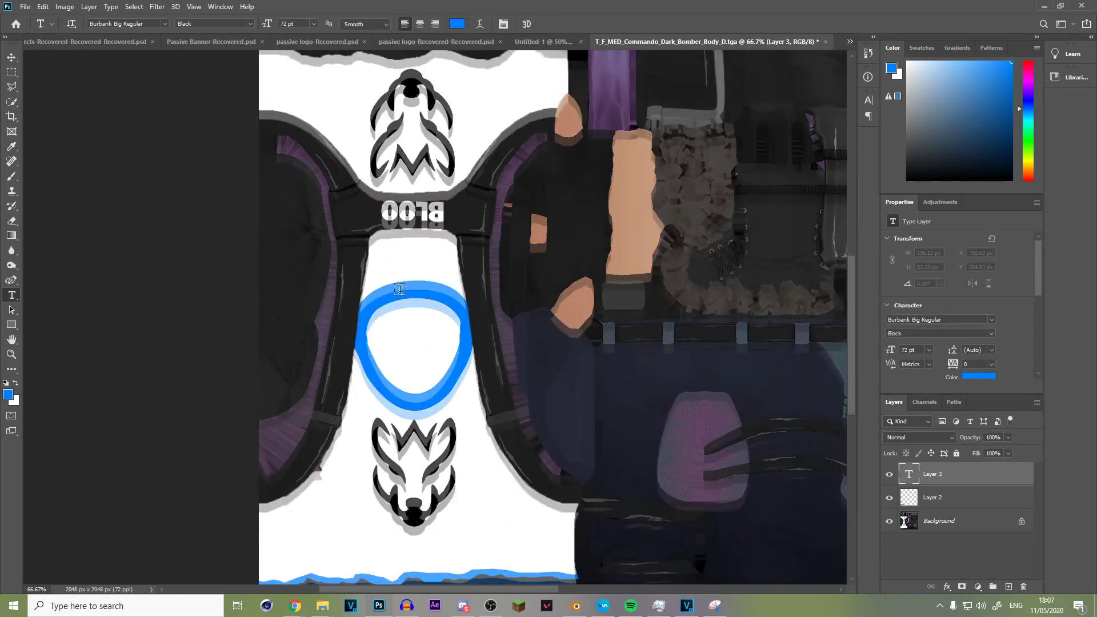
scroll(411, 398, up, 3)
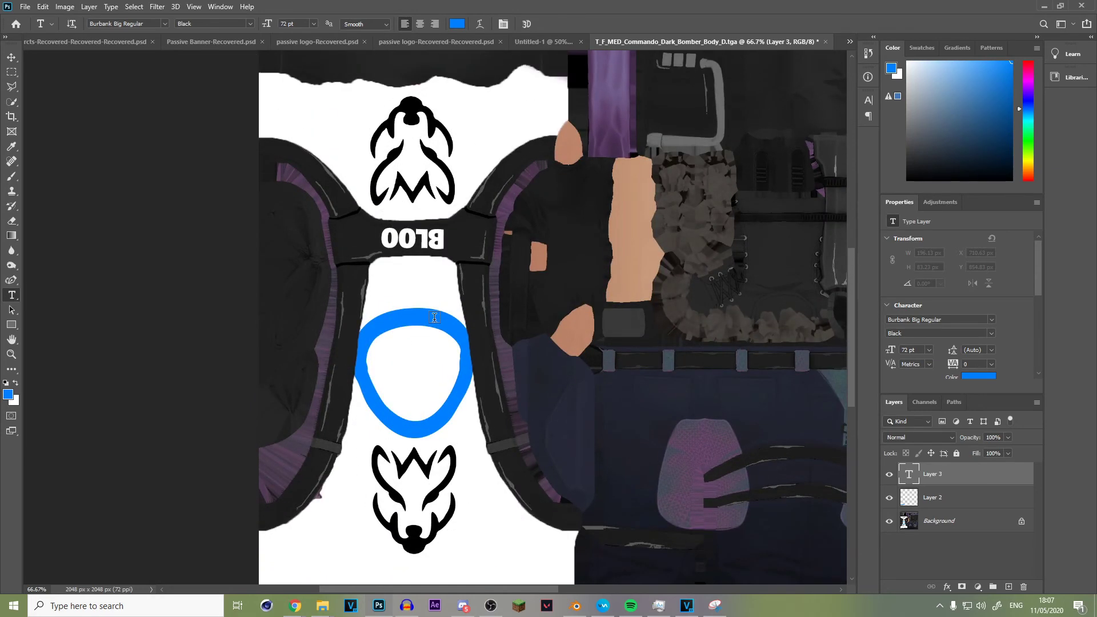
scroll(439, 343, down, 1)
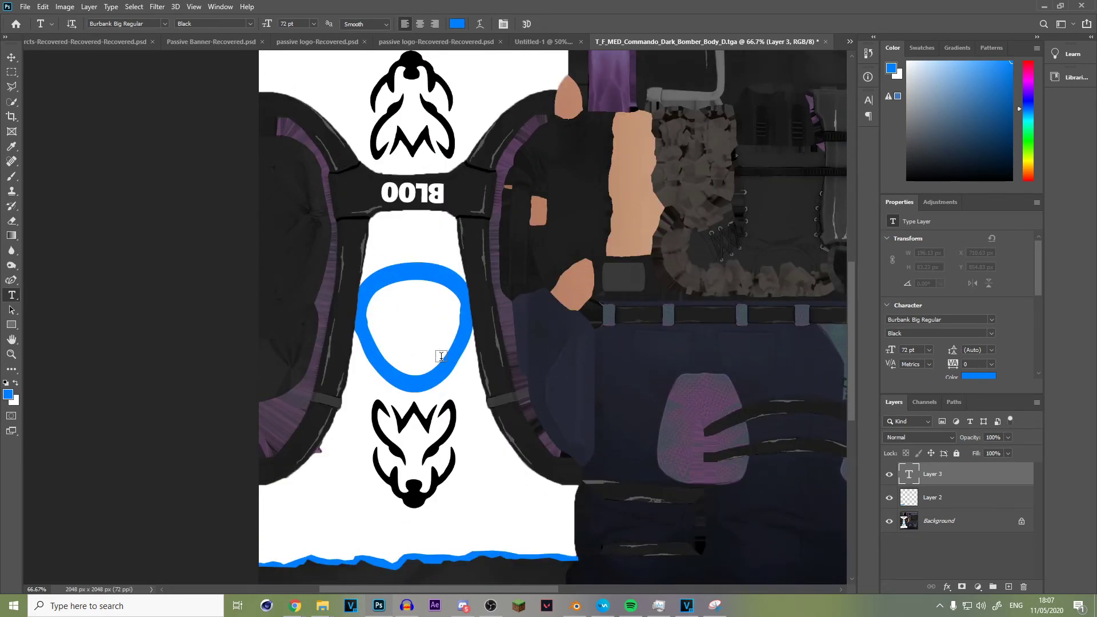
Save the texture on the computer as a PNG named vid in the textures folder, using the large file size option.
click(21, 7)
click(85, 150)
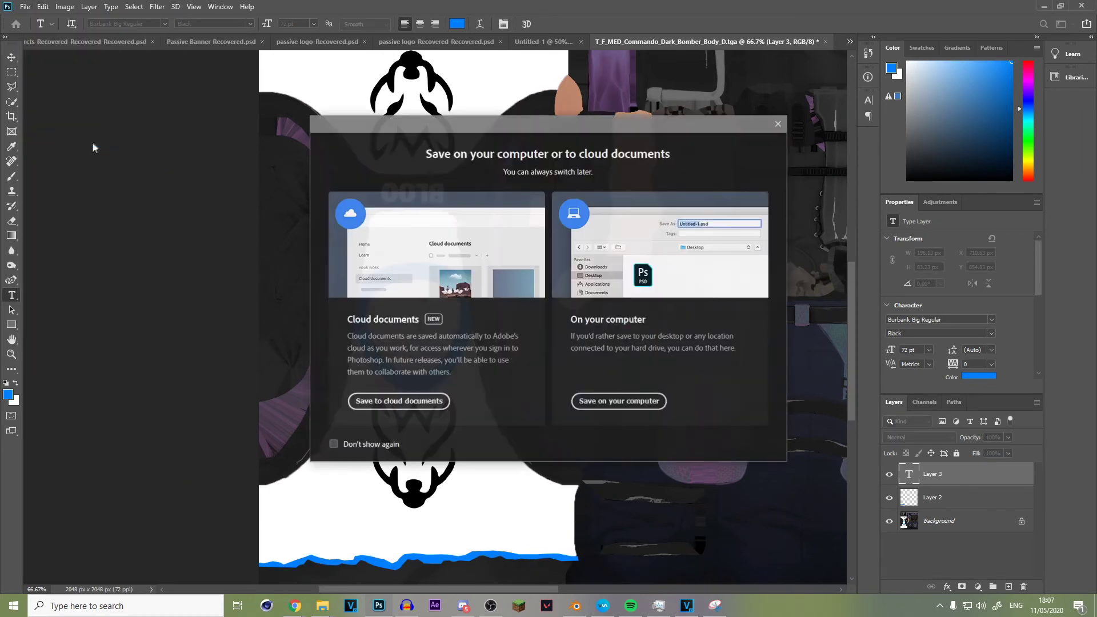
click(639, 402)
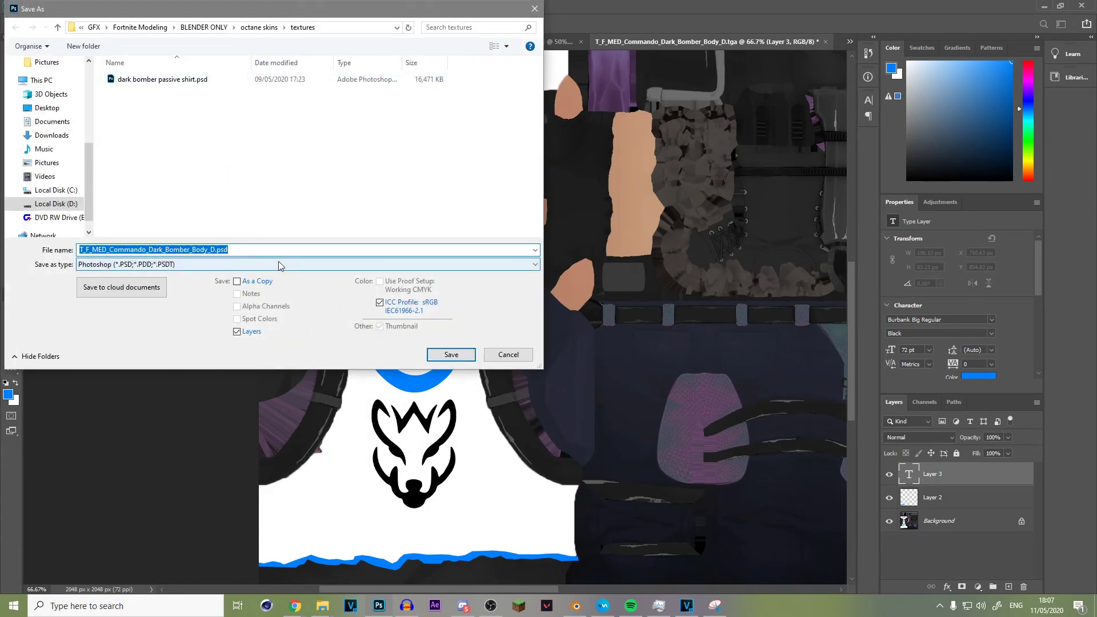
key(BackSpace)
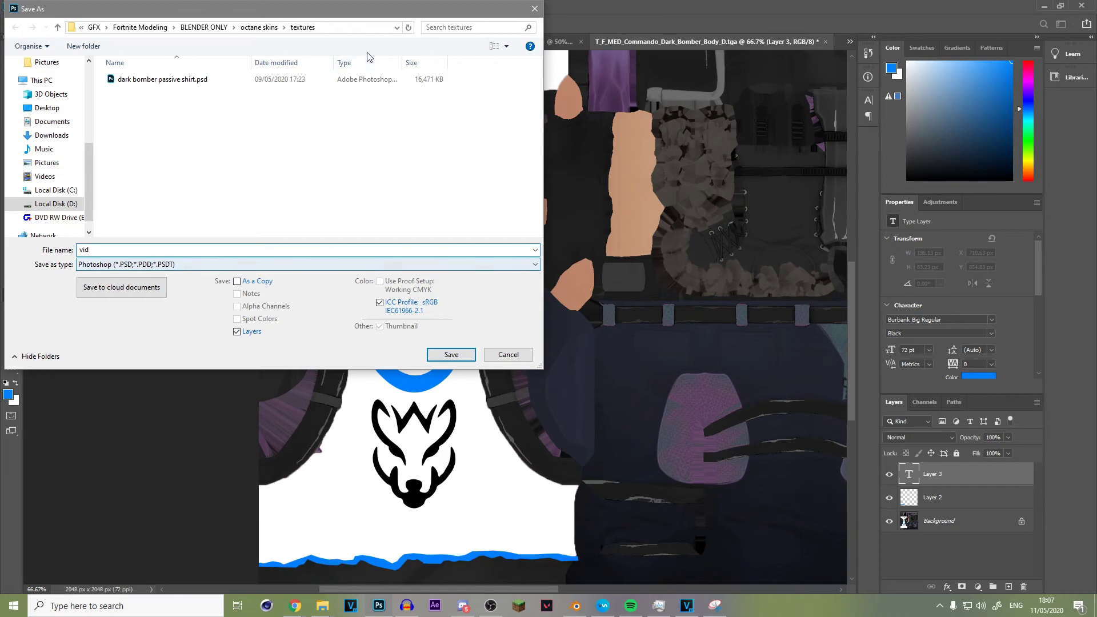
click(347, 269)
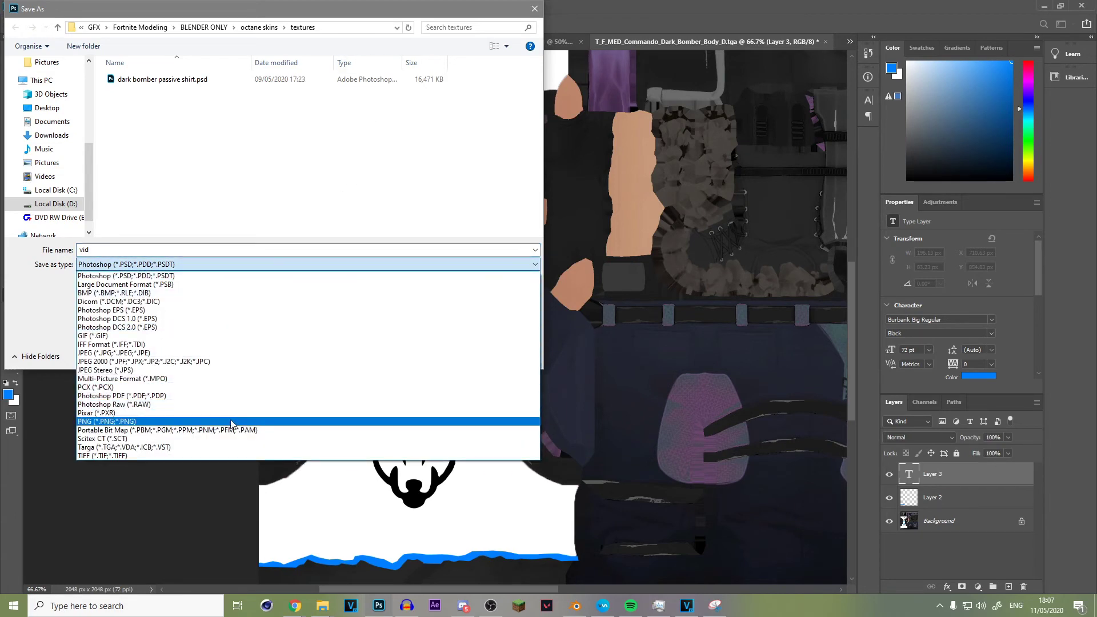
click(445, 403)
click(463, 359)
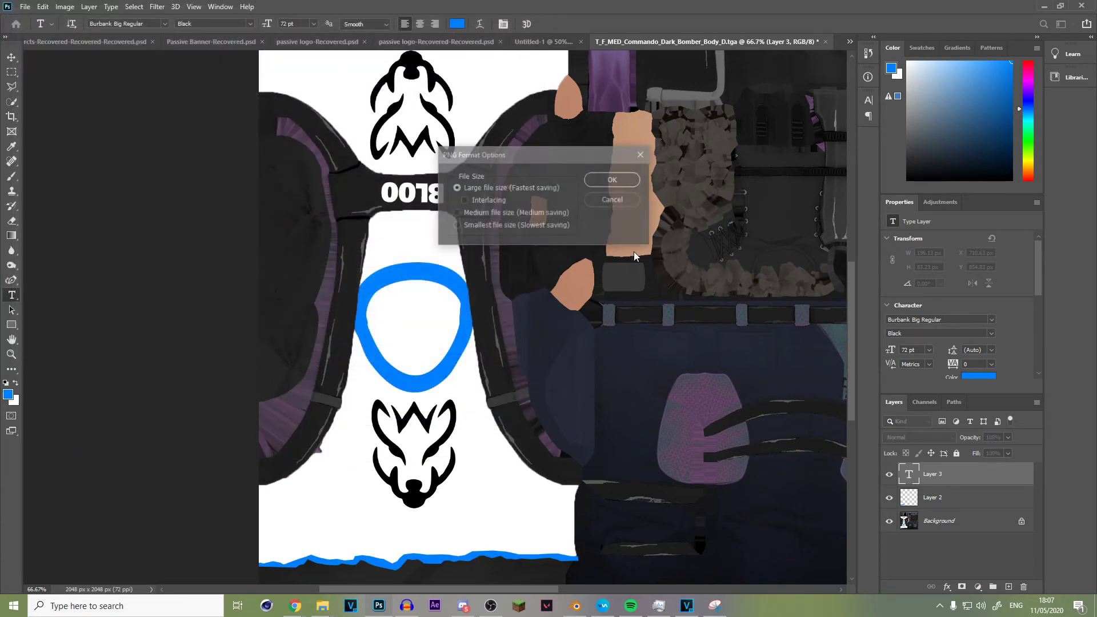
click(627, 179)
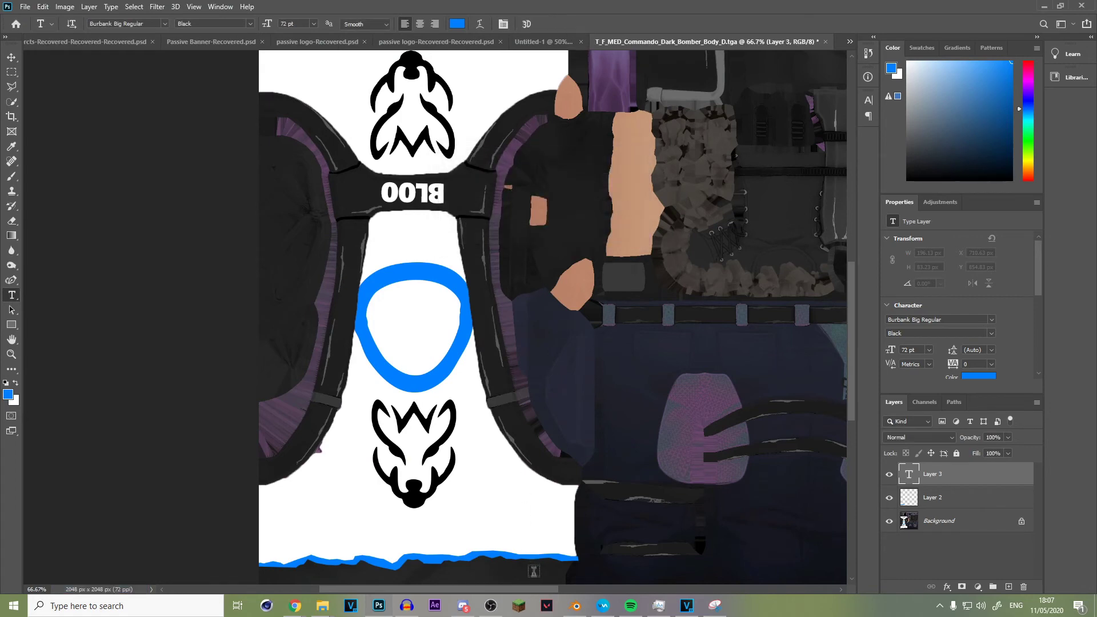
Switch to Blender and replace the image in the T_F_MED_Commando_Dark_Bomber_Body_D texture node with vid.png from the textures folder.
click(576, 606)
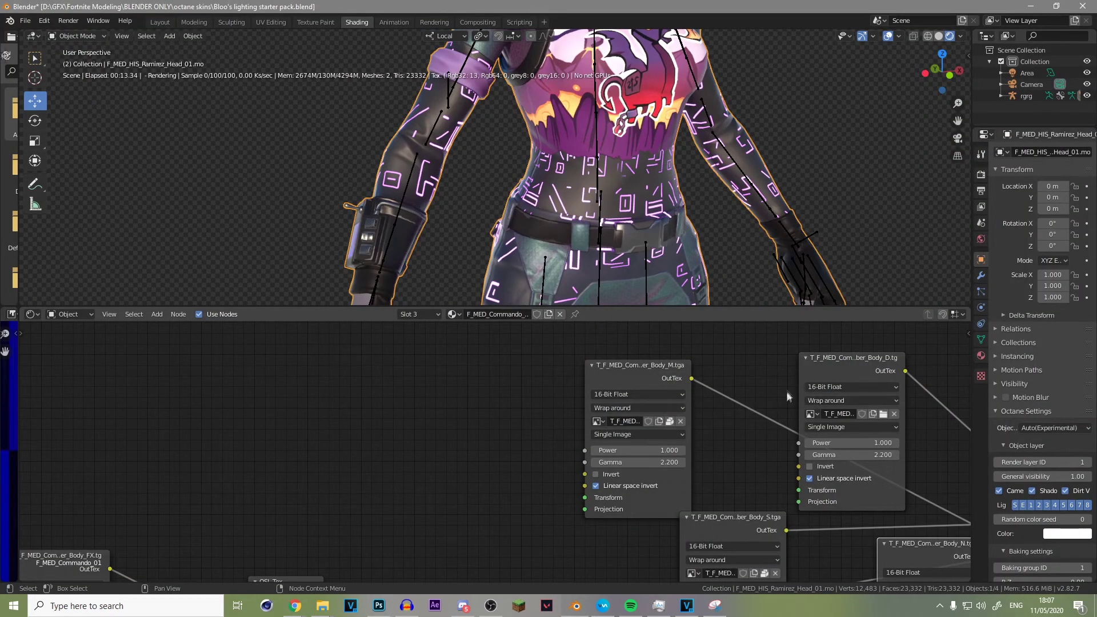
click(893, 414)
click(883, 413)
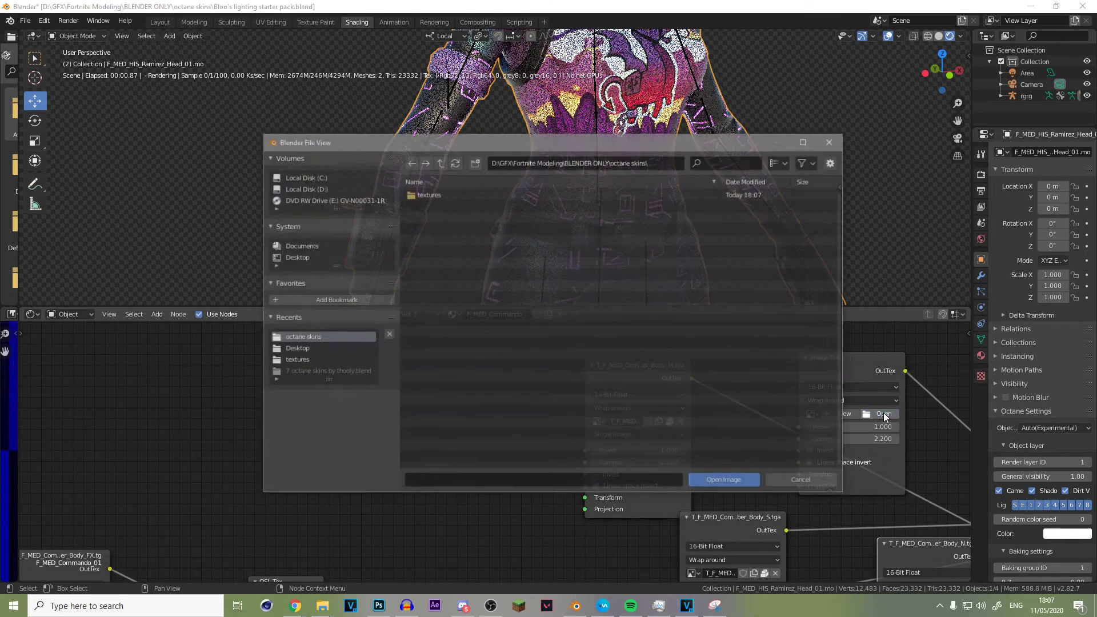
double_click(435, 195)
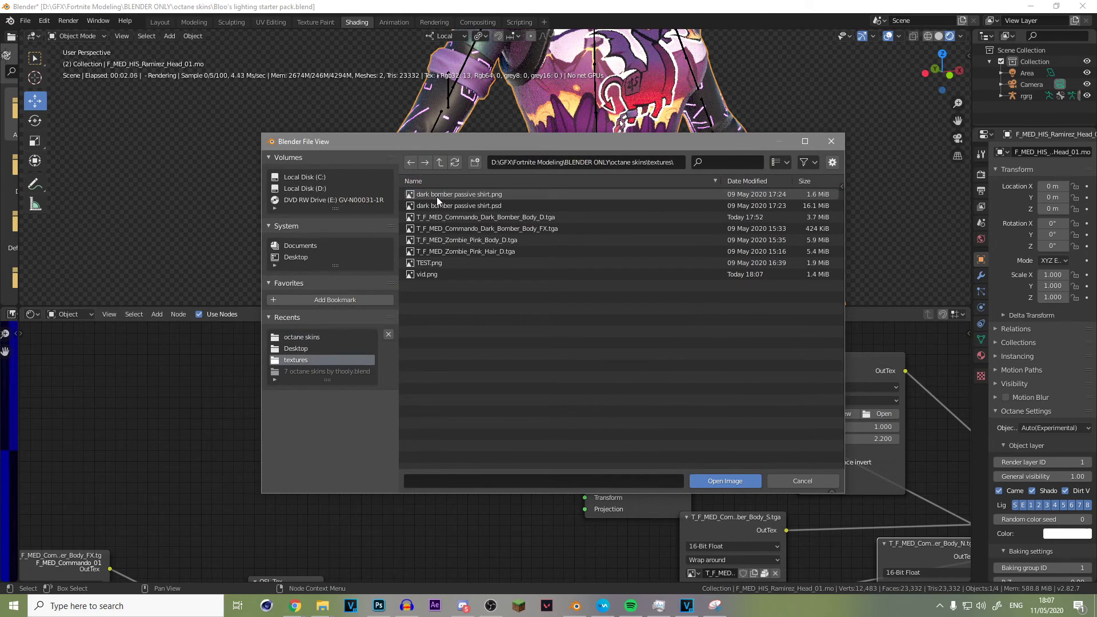
double_click(427, 274)
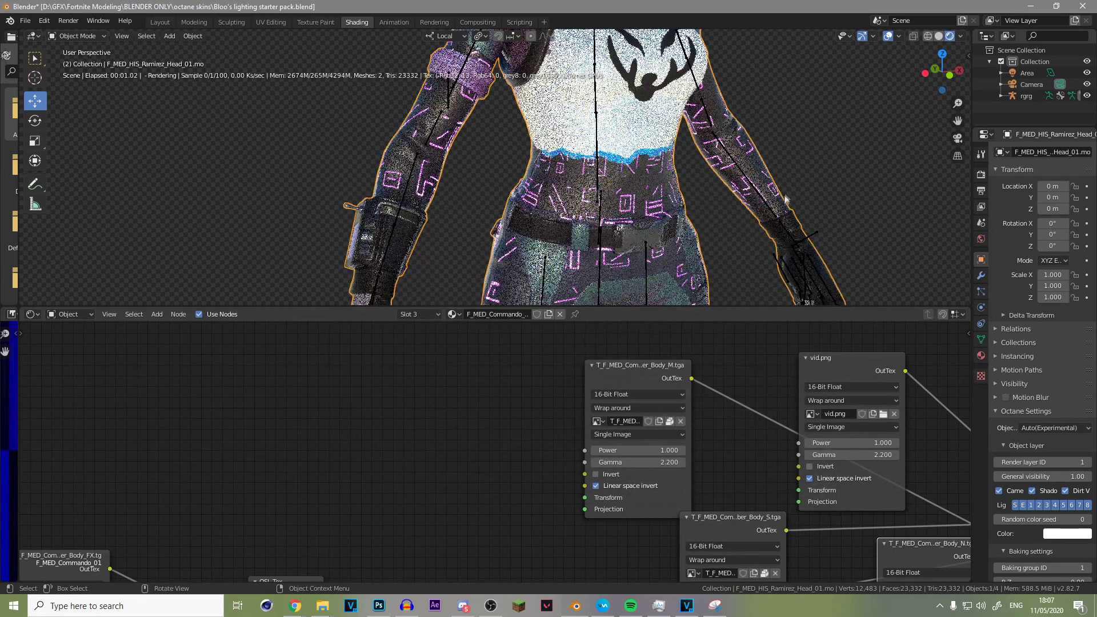
Enlarge the 3D viewport and inspect the new shirt on the character from the front and side.
drag(957, 120, 957, 192)
drag(777, 307, 778, 569)
scroll(827, 238, down, 2)
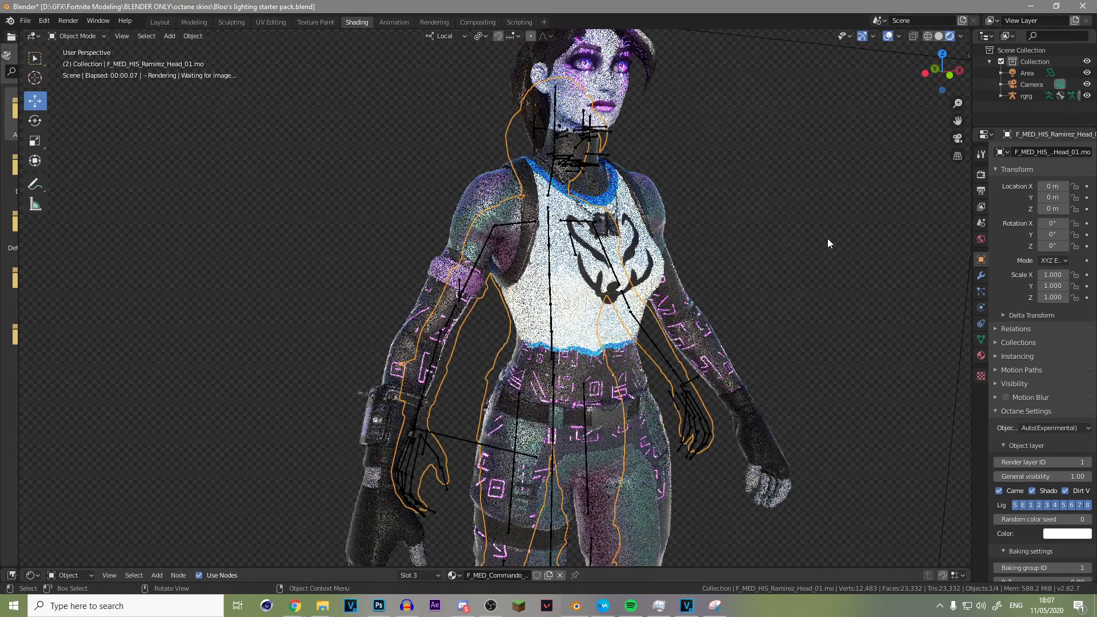
scroll(881, 142, down, 2)
drag(939, 70, 932, 72)
click(932, 71)
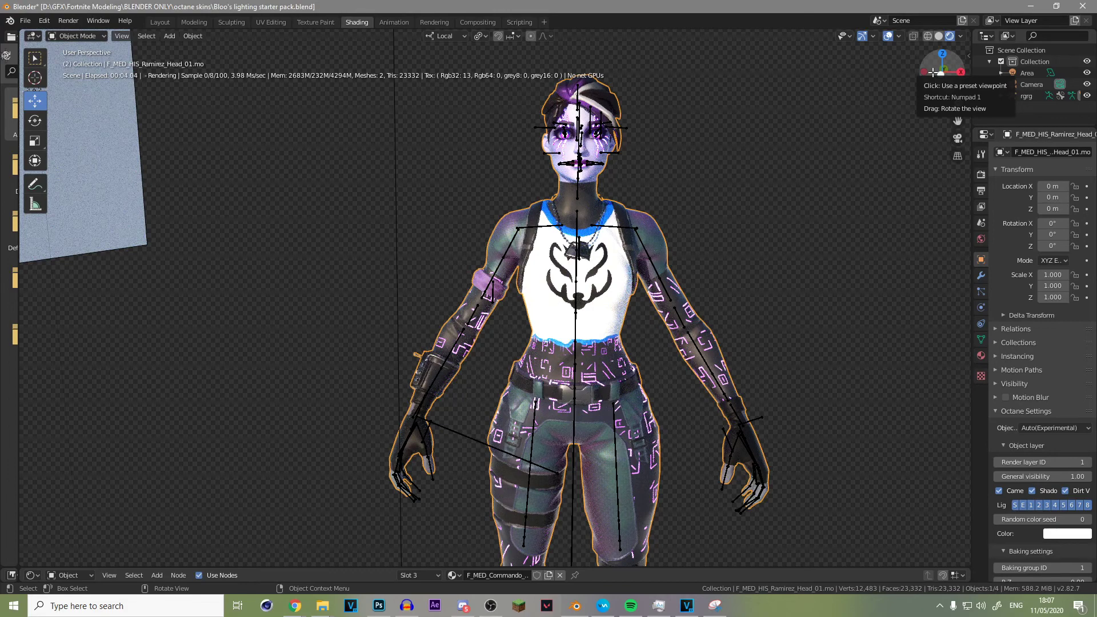
drag(933, 72, 842, 123)
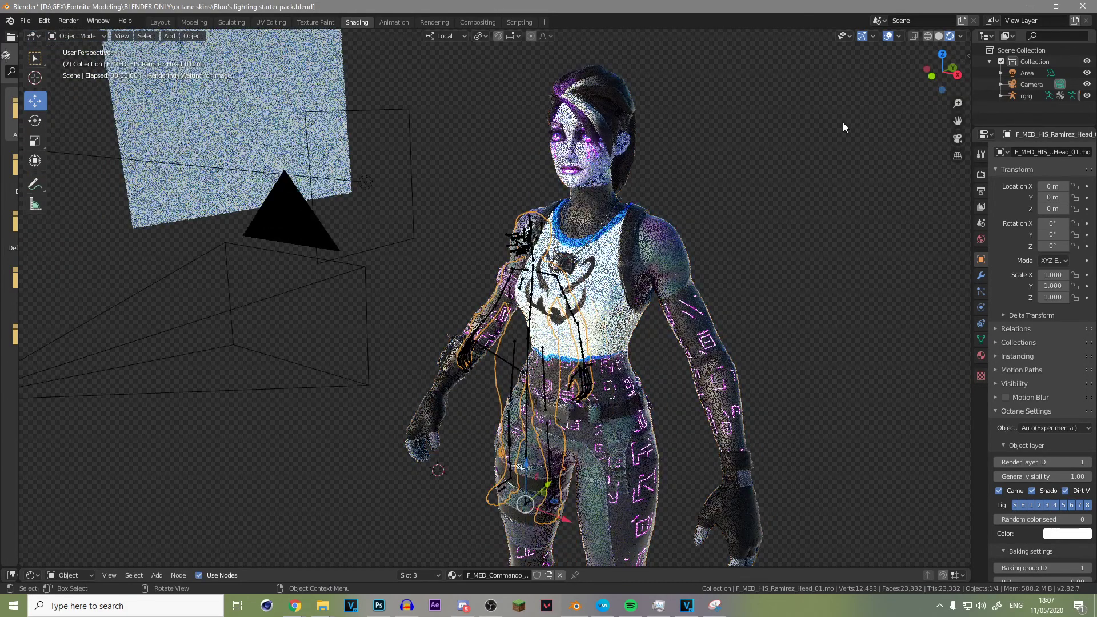
scroll(526, 93, down, 5)
In the camera view, move the character's rgrg armature along X to 0.027 m so it stands near the frame's centre.
click(957, 138)
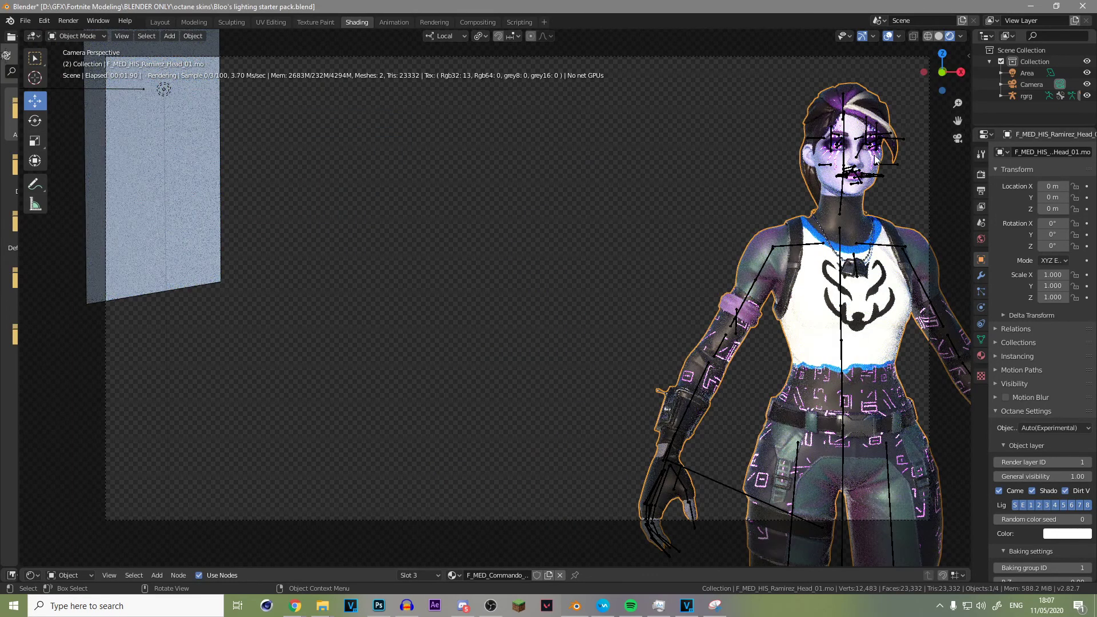
click(1026, 96)
scroll(805, 230, down, 3)
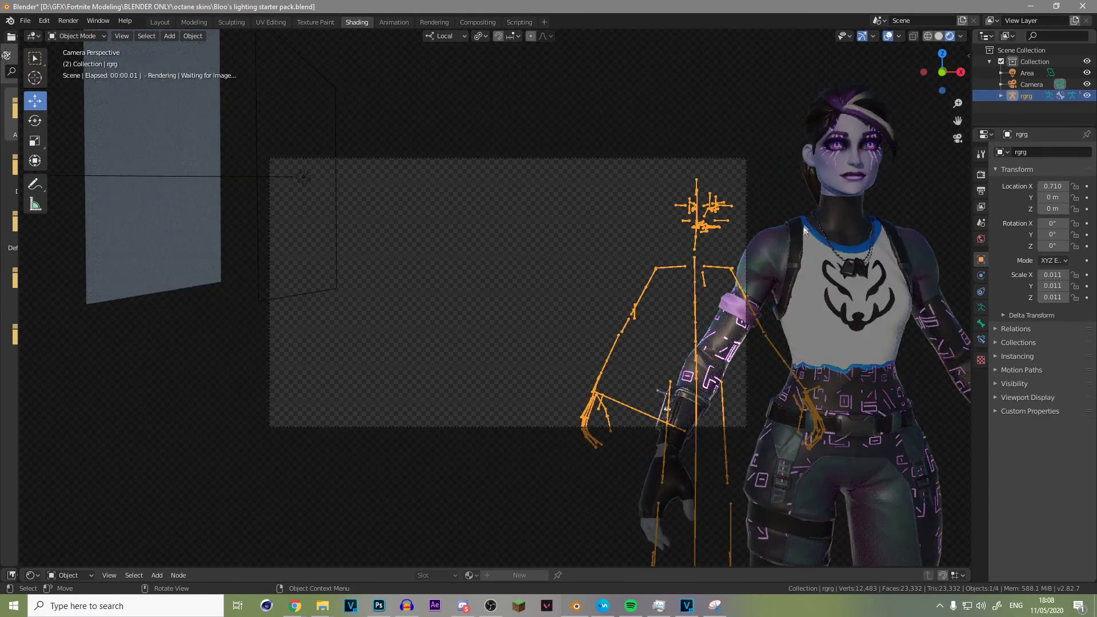
scroll(783, 405, down, 2)
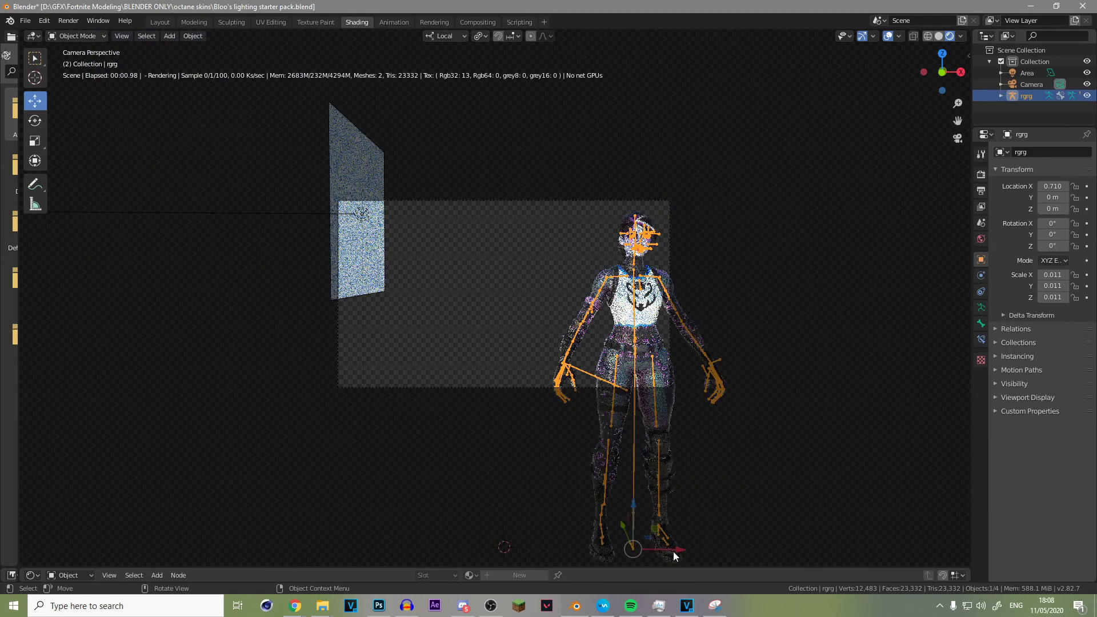
drag(679, 550, 557, 532)
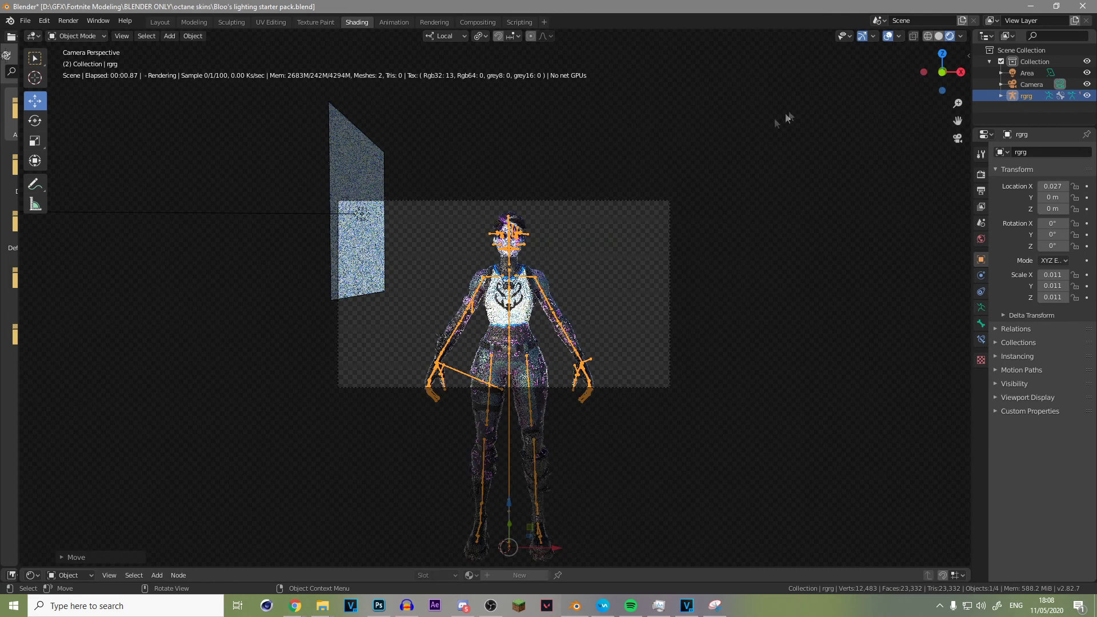
Set the viewport to solid shading, render a still image from the camera, and close the render window.
click(66, 22)
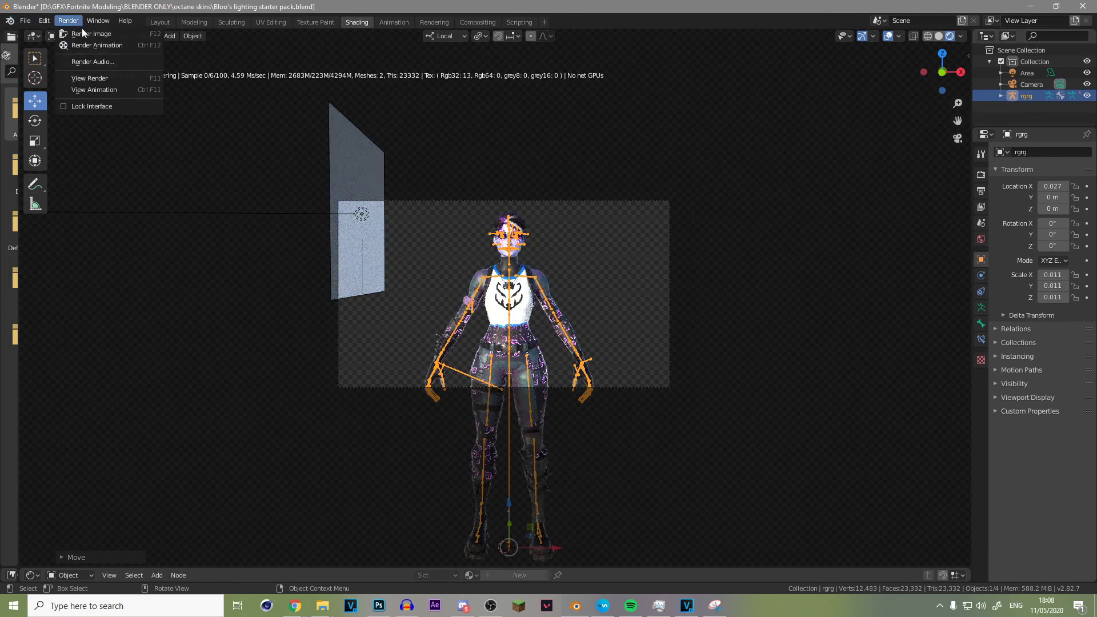
click(84, 30)
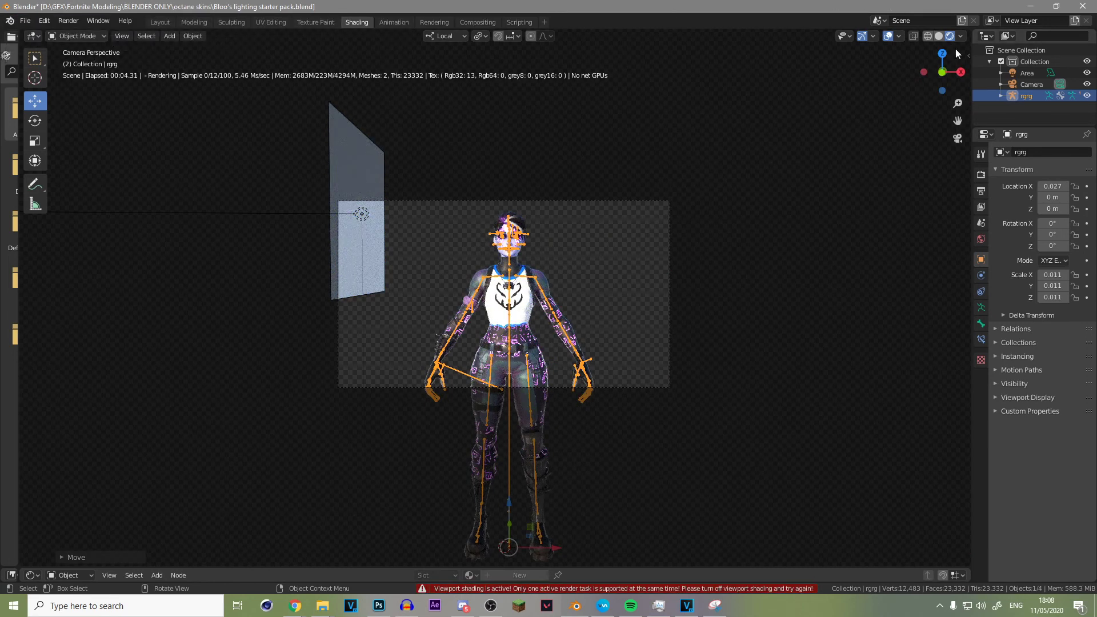
click(939, 36)
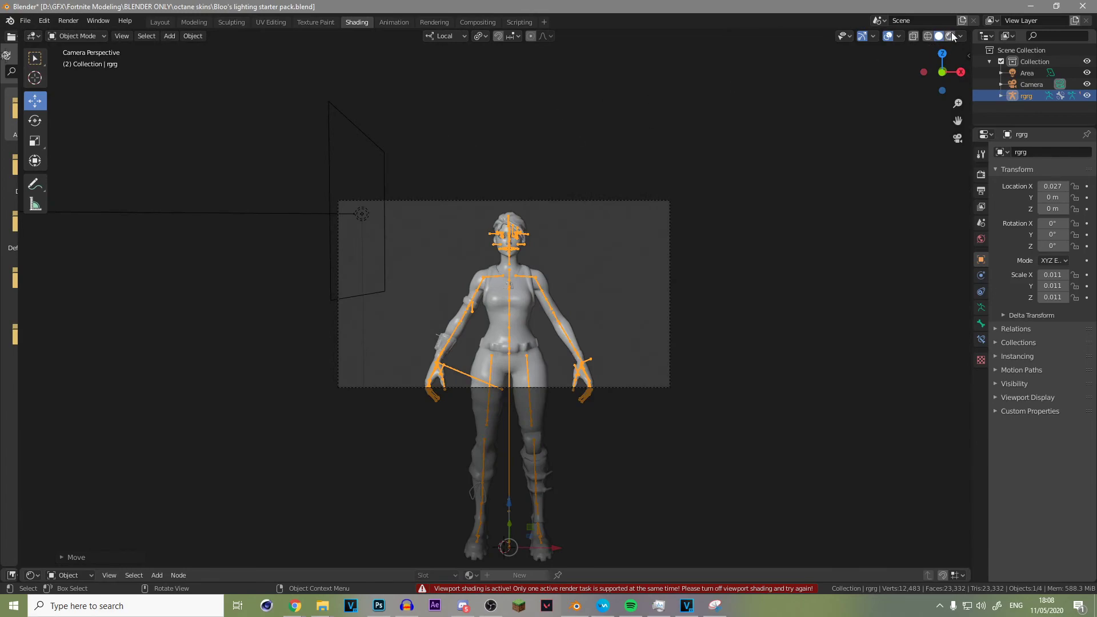
click(69, 20)
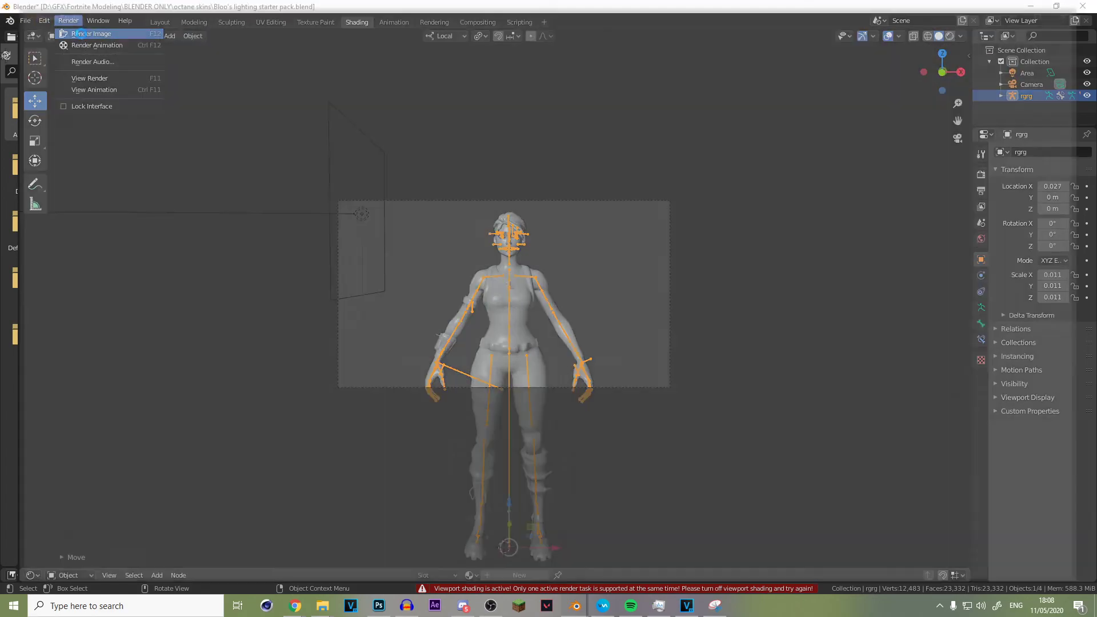
click(80, 33)
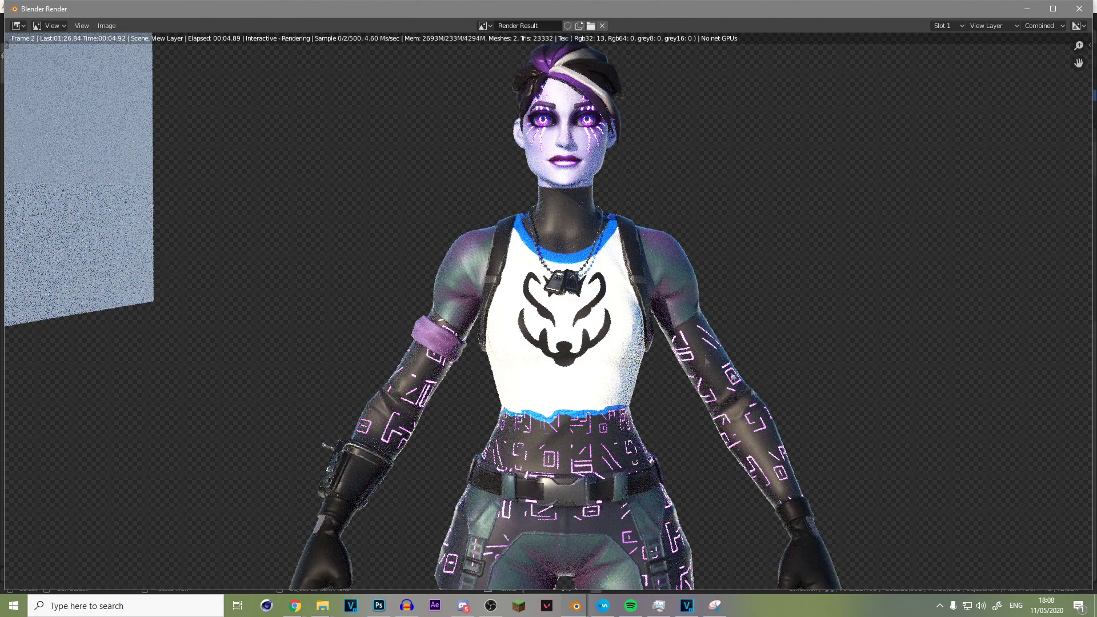
click(1079, 8)
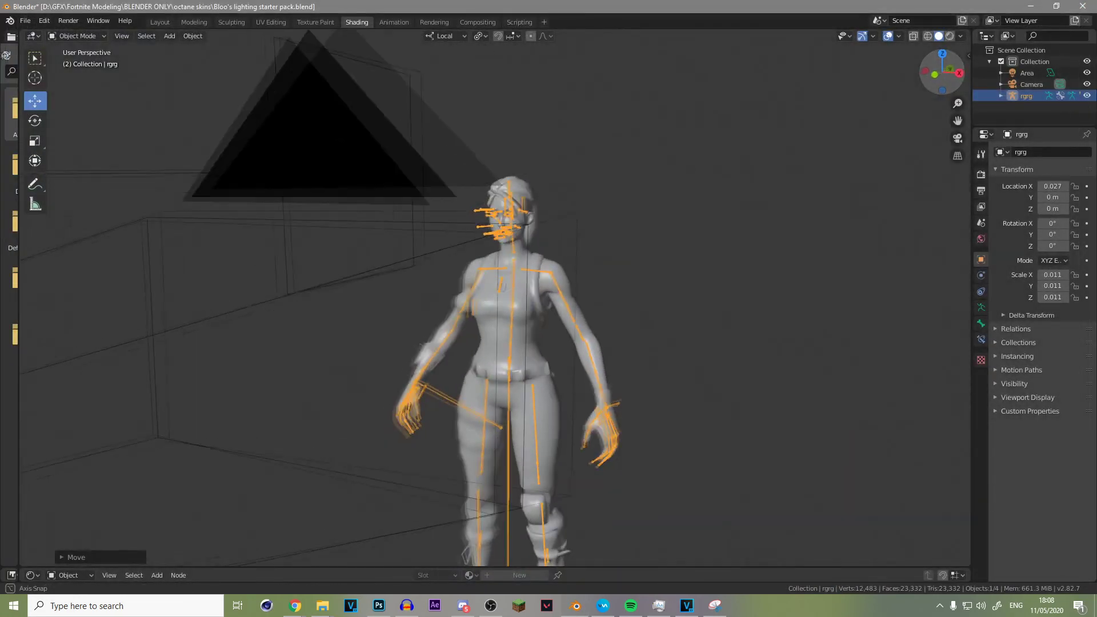
Return the viewport to rendered shading and inspect the customised skin from the back, side and front.
drag(941, 72, 931, 61)
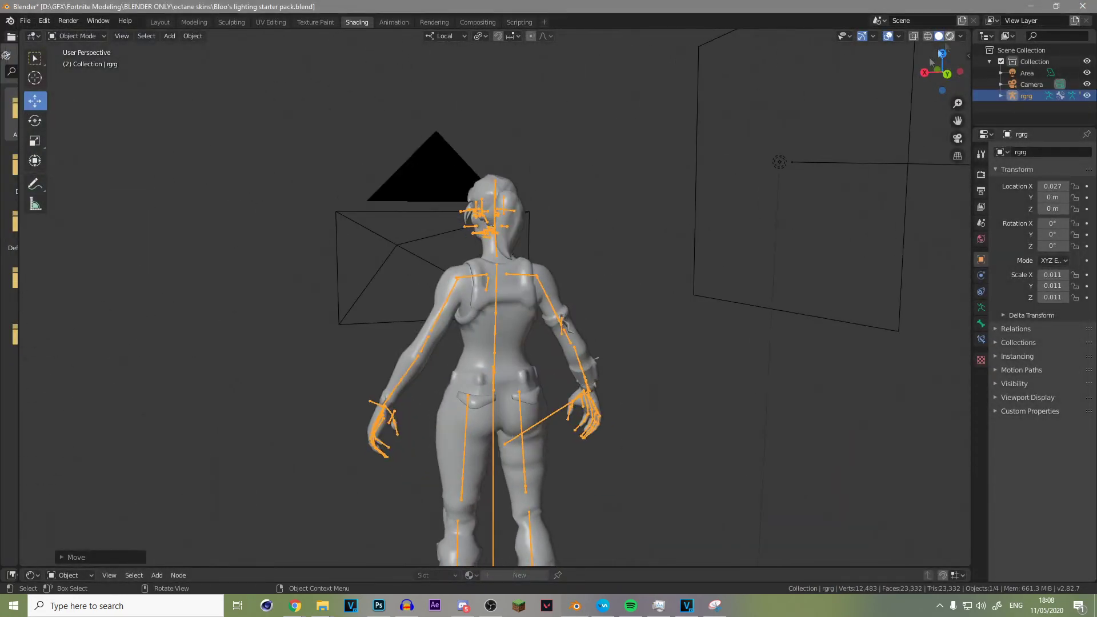
click(949, 36)
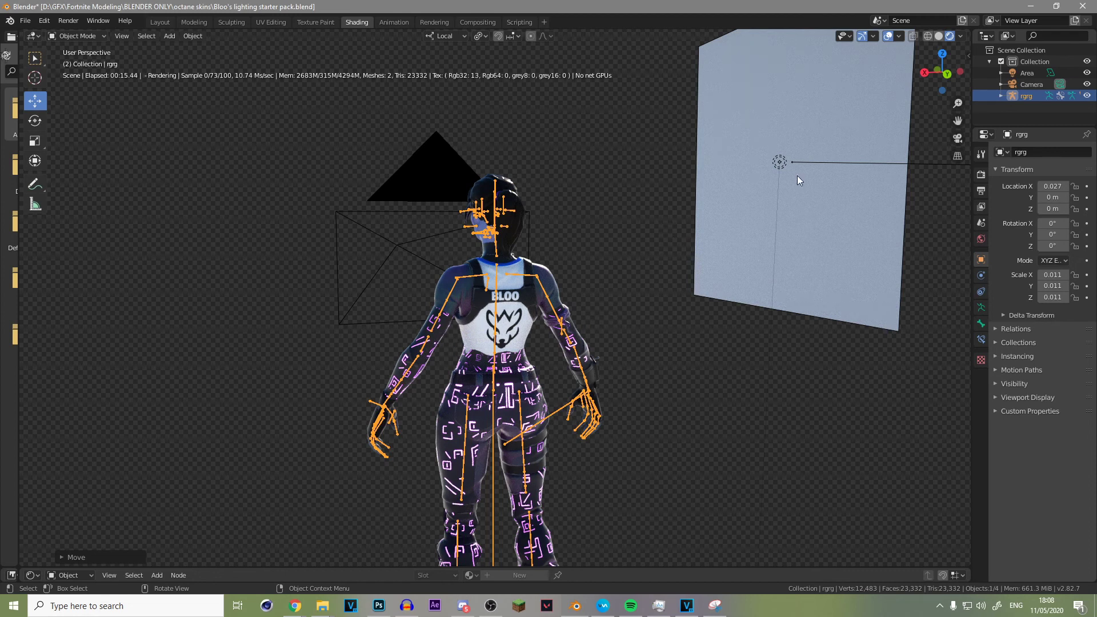
mouse_move(942, 71)
mouse_down()
mouse_move(970, 77)
mouse_move(941, 86)
mouse_up()
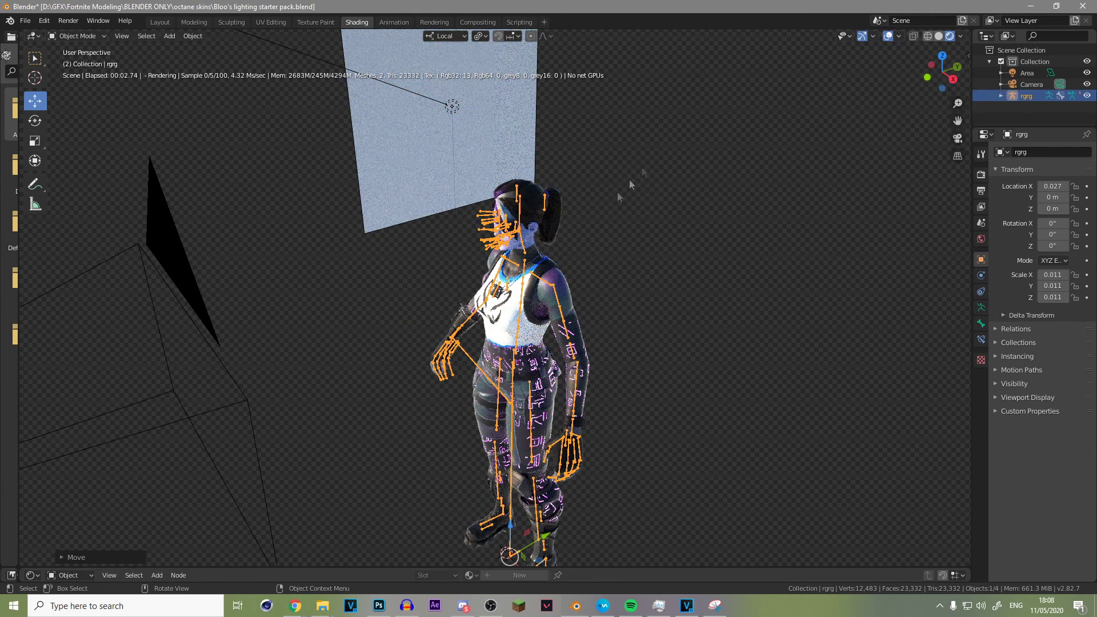
drag(926, 66, 971, 76)
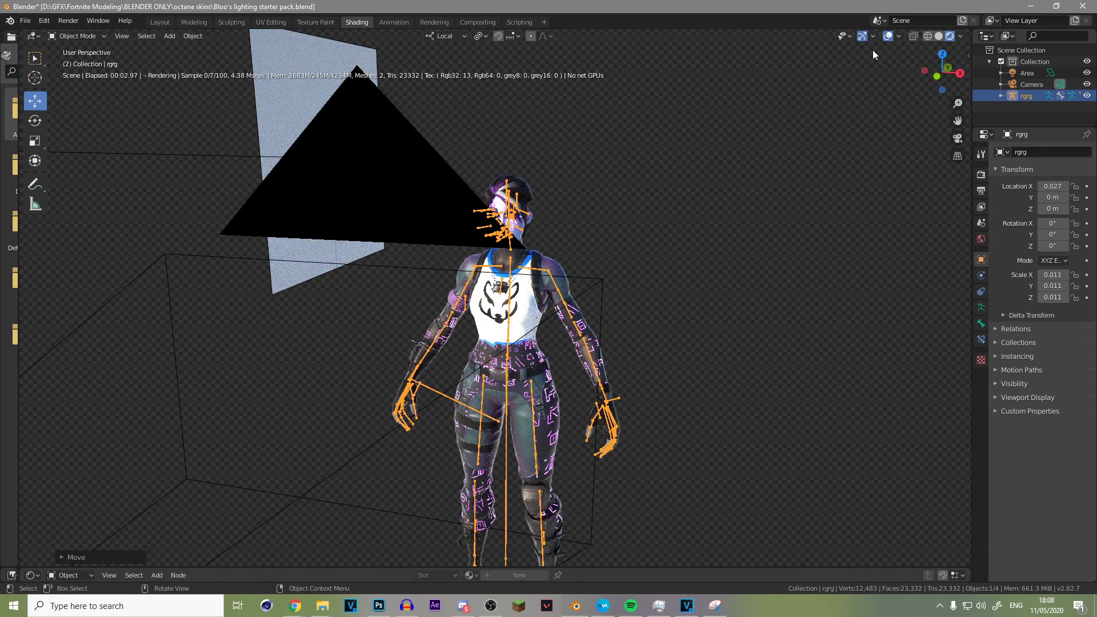
drag(921, 70, 932, 66)
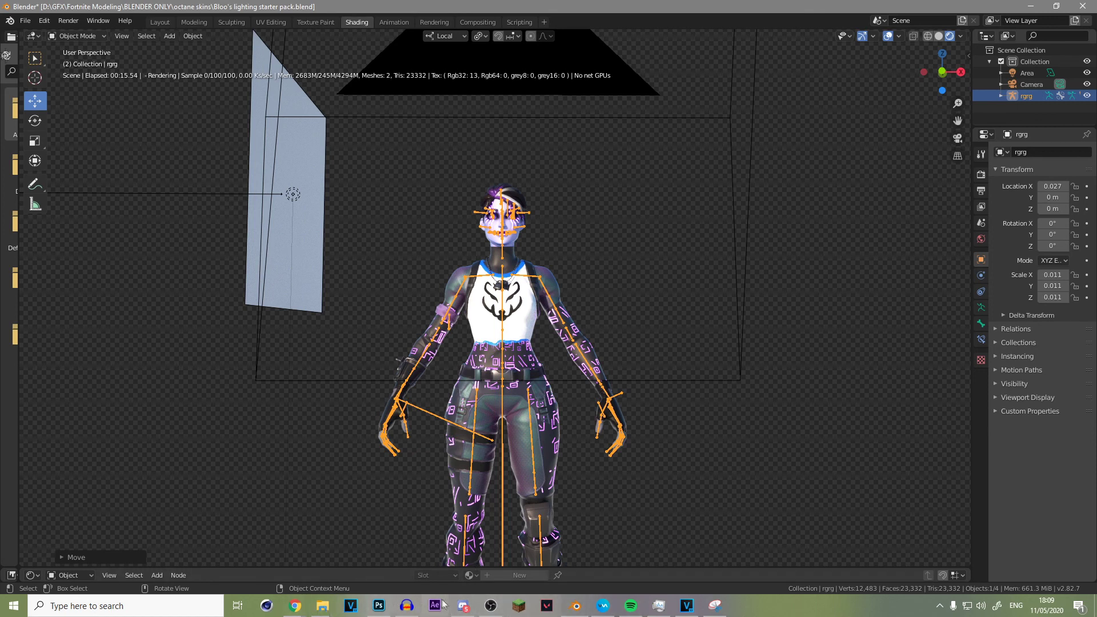
click(403, 611)
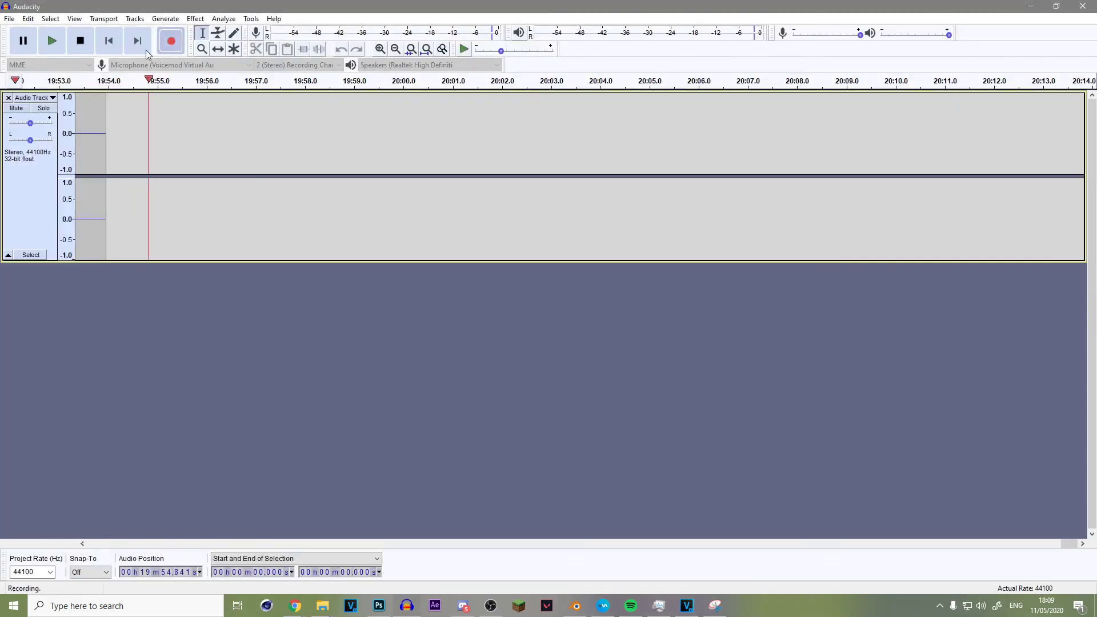